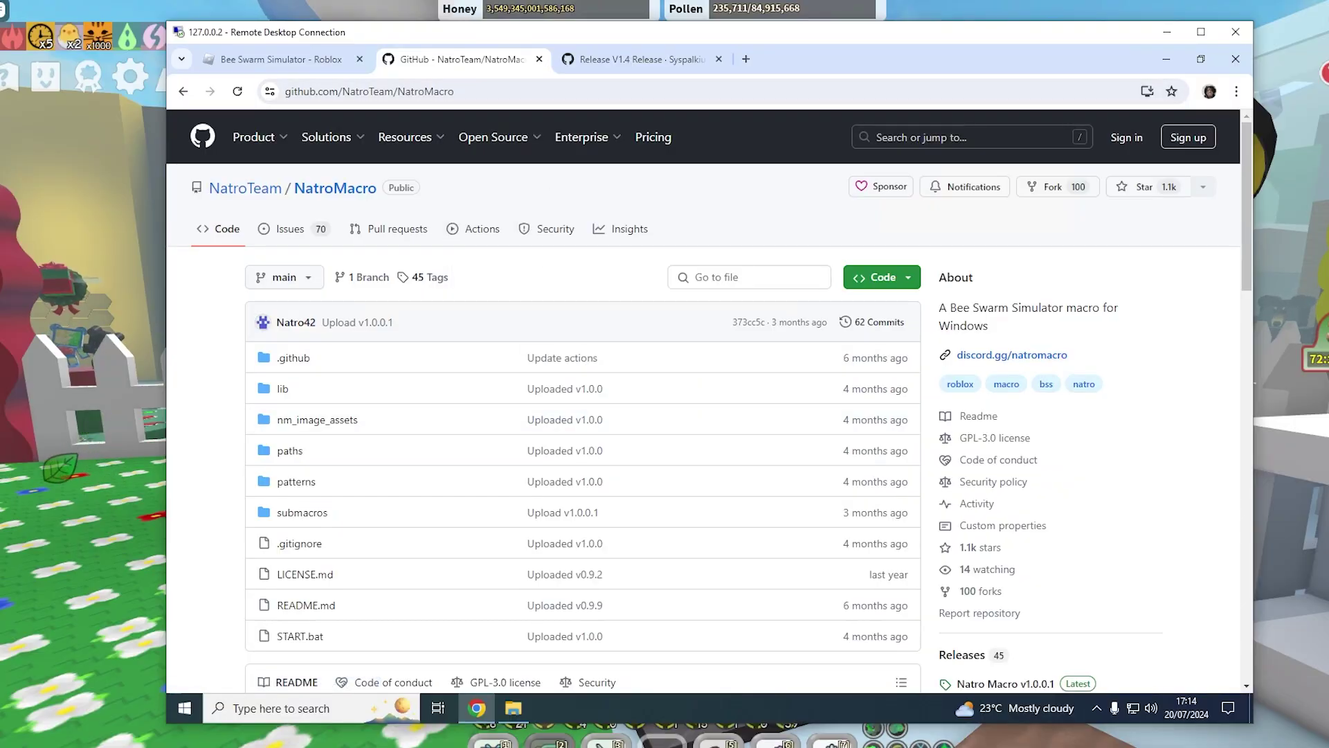
# - Download Natro_Macro_v1.0.0.1.zip from the latest NatroMacro release's Assets on GitHub
pyautogui.scroll(-1, 502, 478)
pyautogui.scroll(-6, 503, 477)
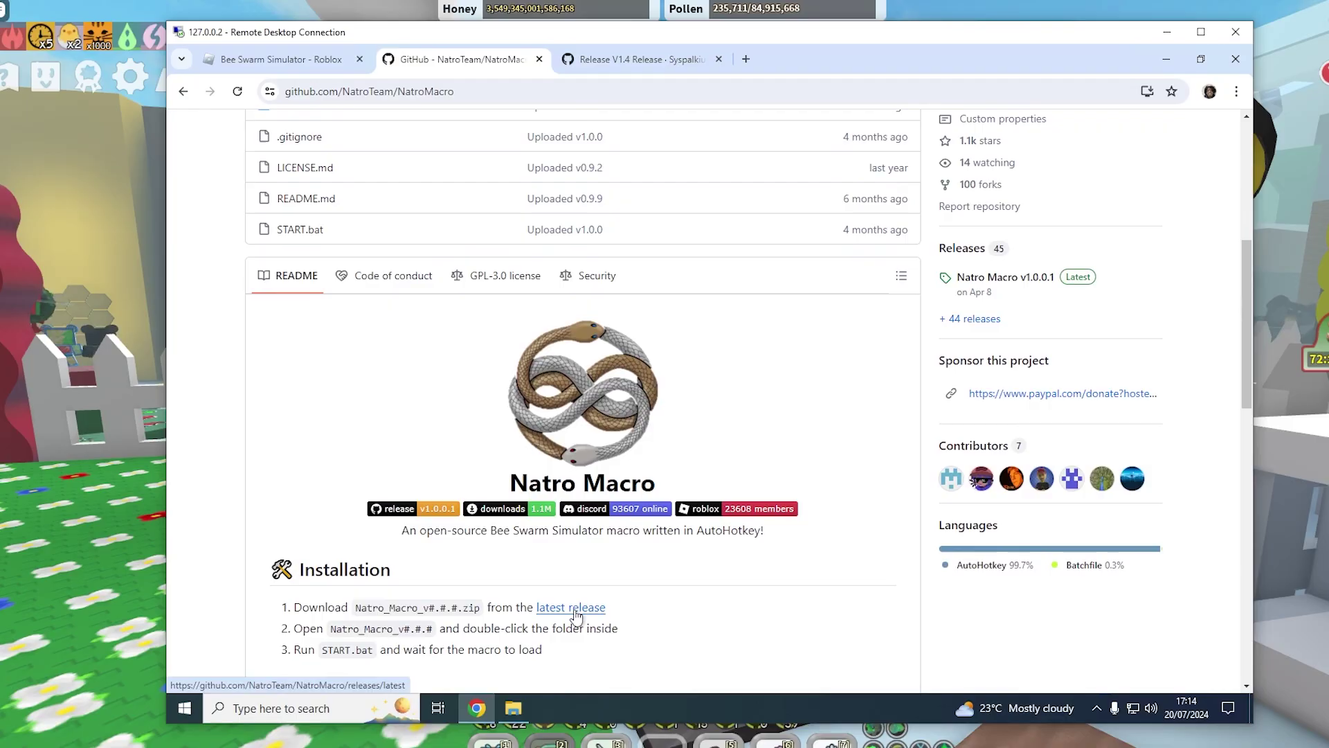
pyautogui.click(575, 613)
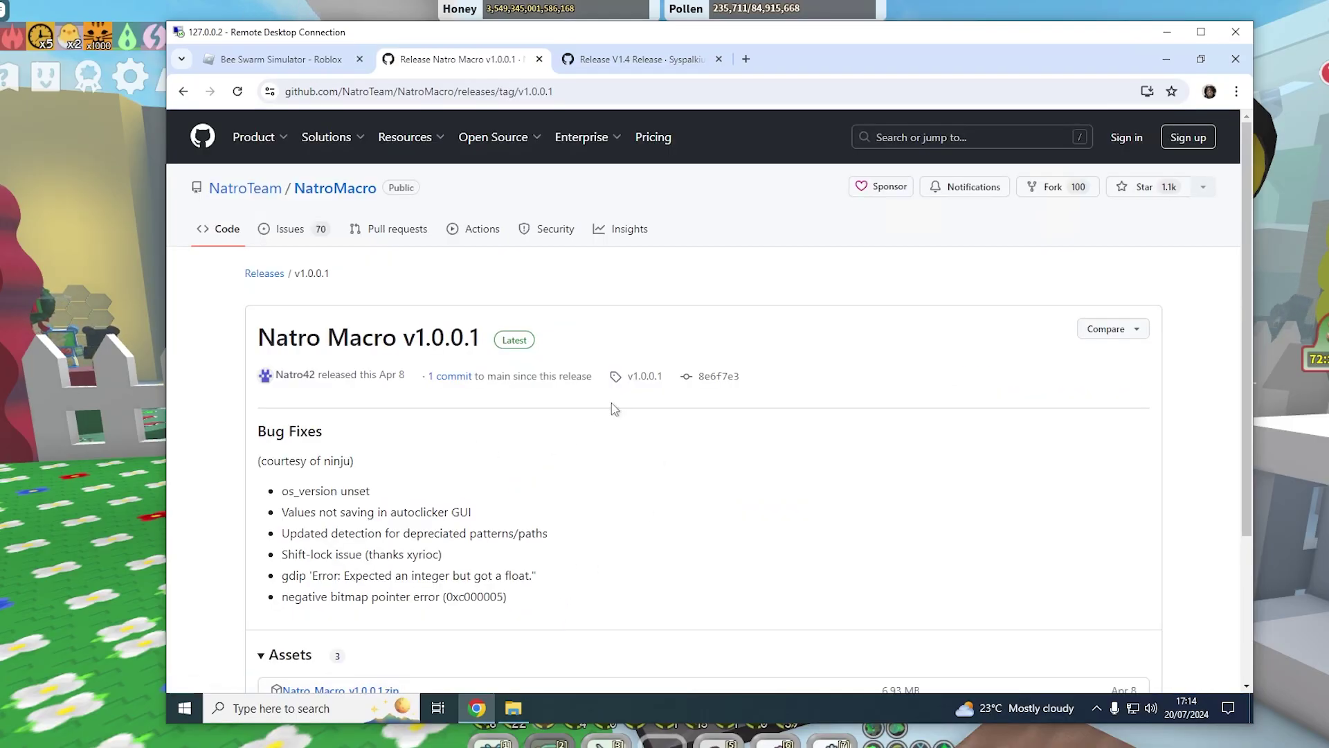
pyautogui.scroll(-3, 325, 520)
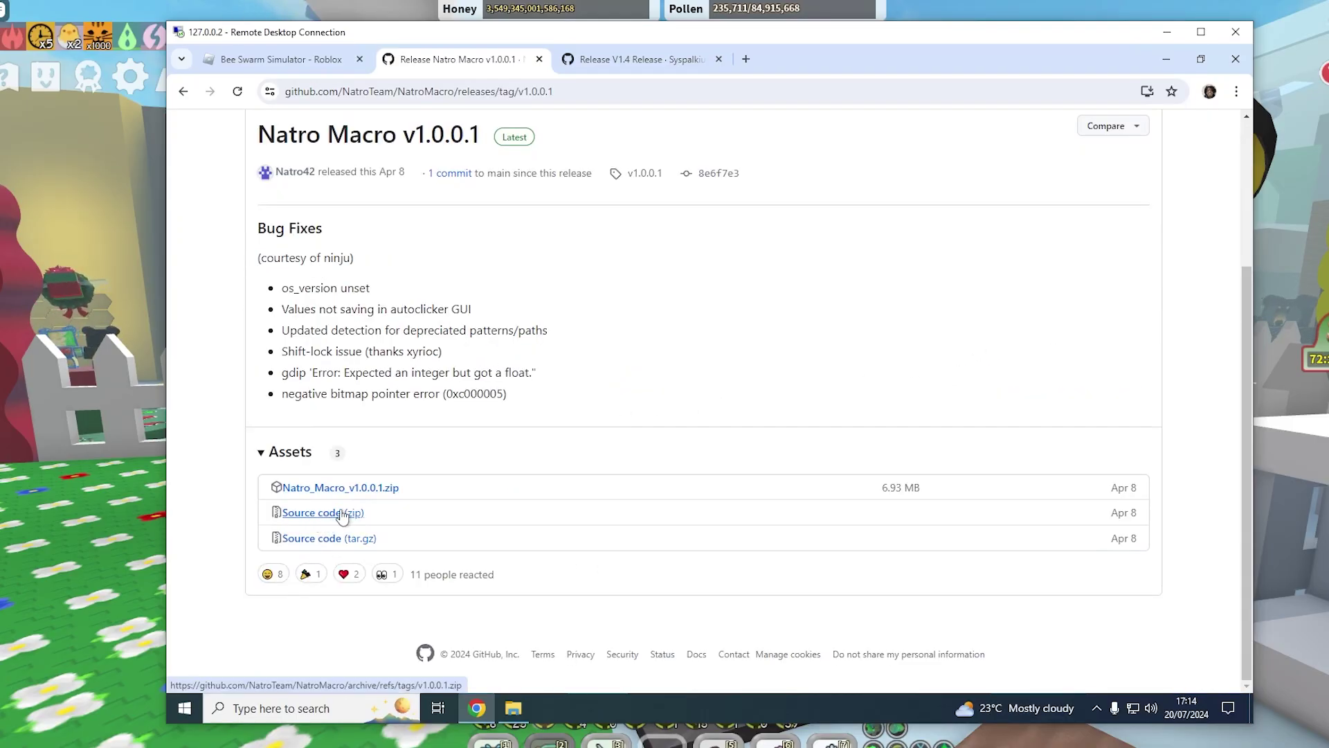
pyautogui.click(340, 487)
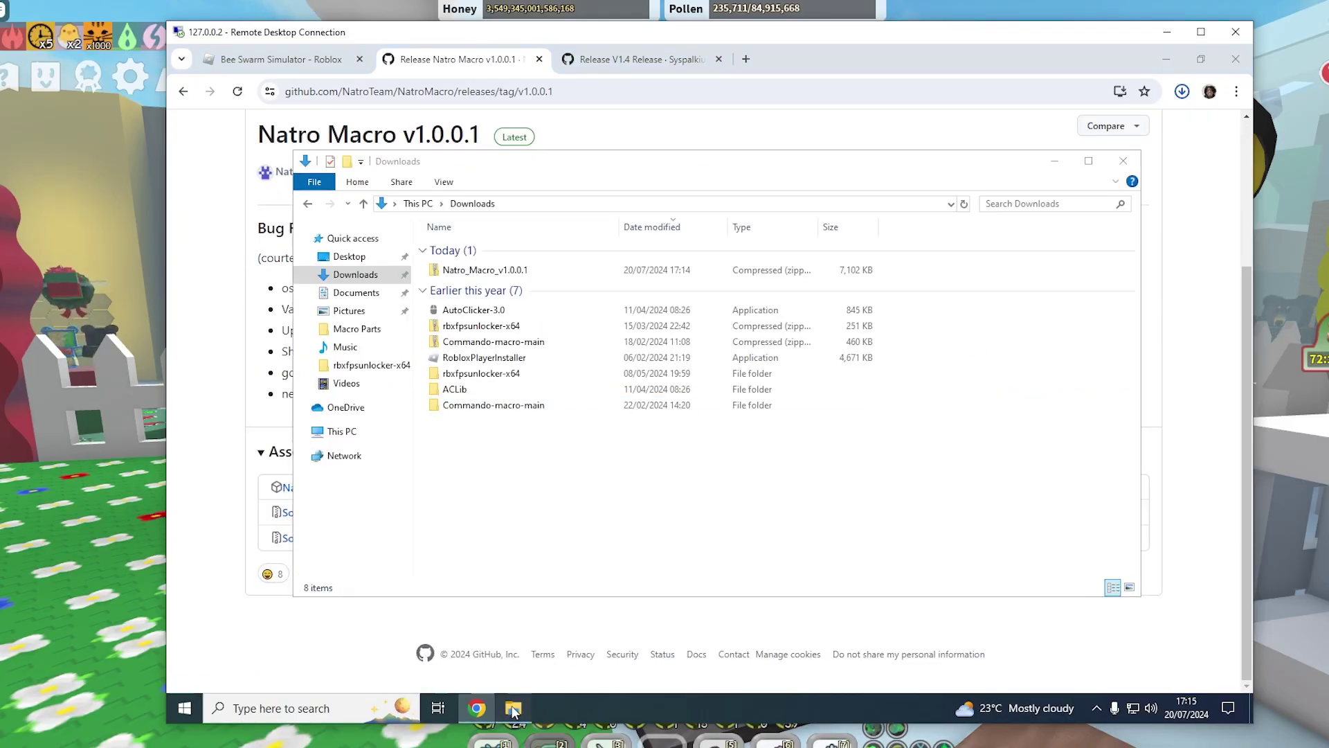
# - Extract the zip to the suggested folder and run START from Natro_Macro_v1.0.0.1a
pyautogui.rightClick(475, 274)
pyautogui.click(502, 312)
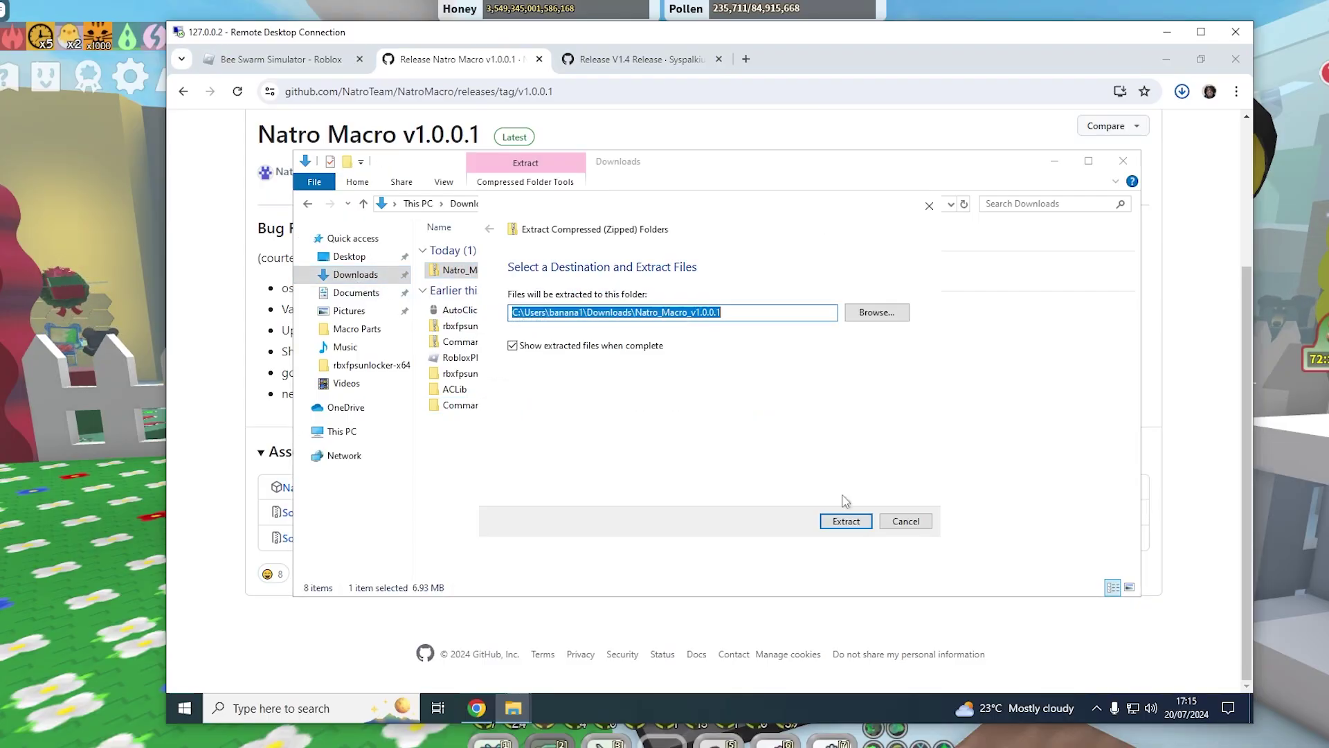
pyautogui.click(846, 521)
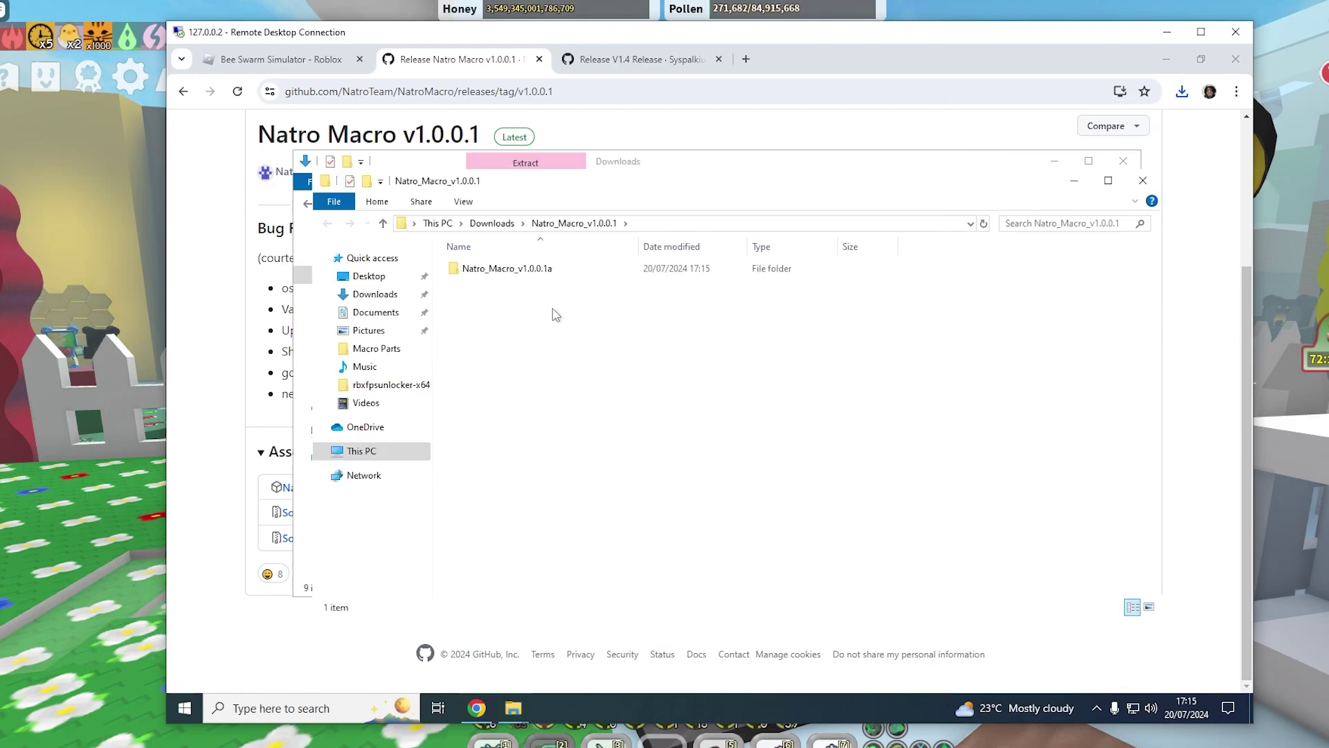
pyautogui.doubleClick(525, 272)
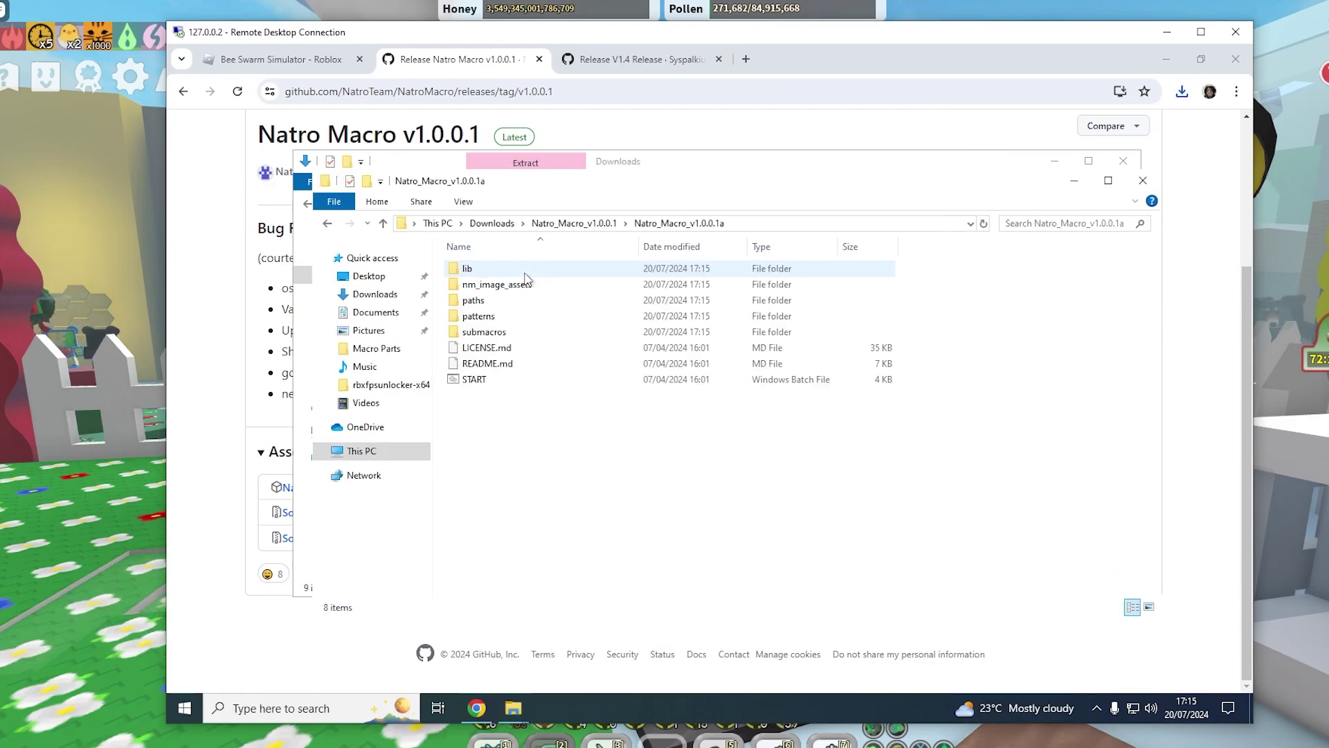
pyautogui.doubleClick(498, 380)
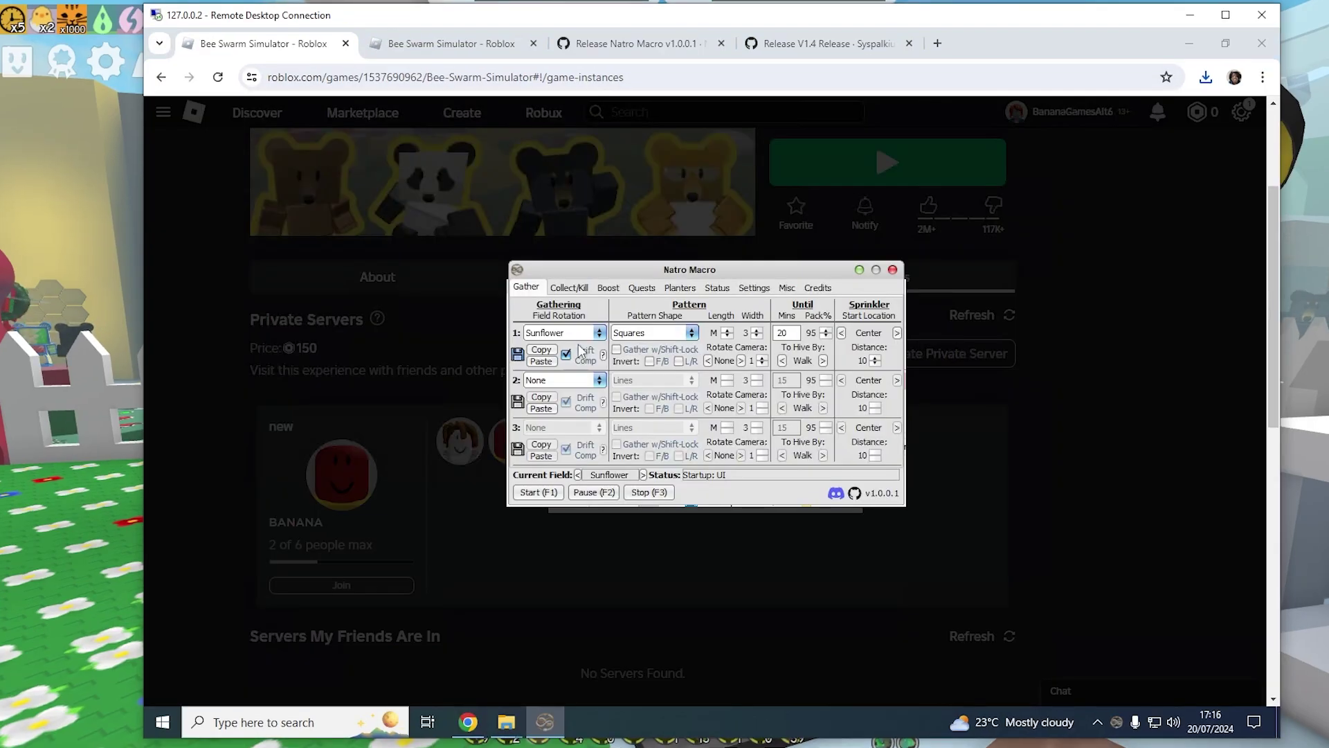
# - Set gather field 1 to Pine Tree with Drift Comp ticked, and view its help
pyautogui.click(582, 332)
pyautogui.click(556, 443)
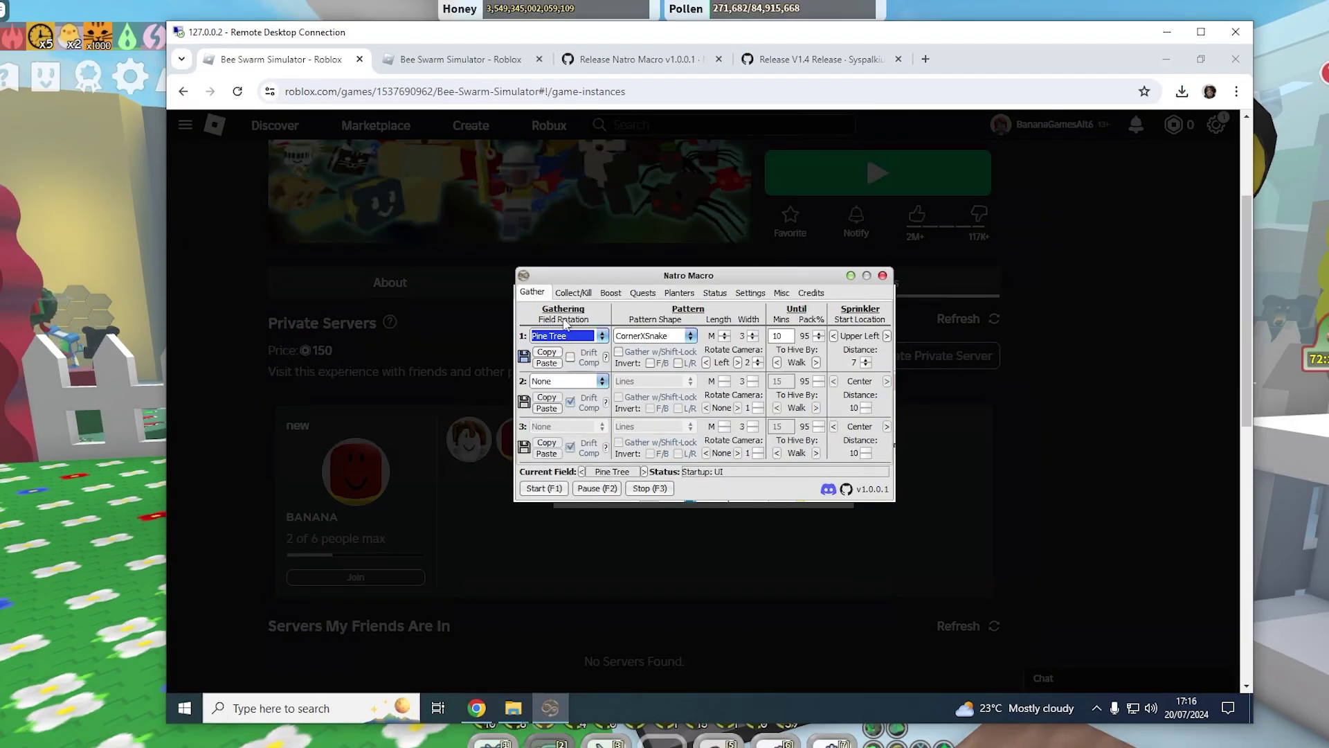
pyautogui.click(571, 357)
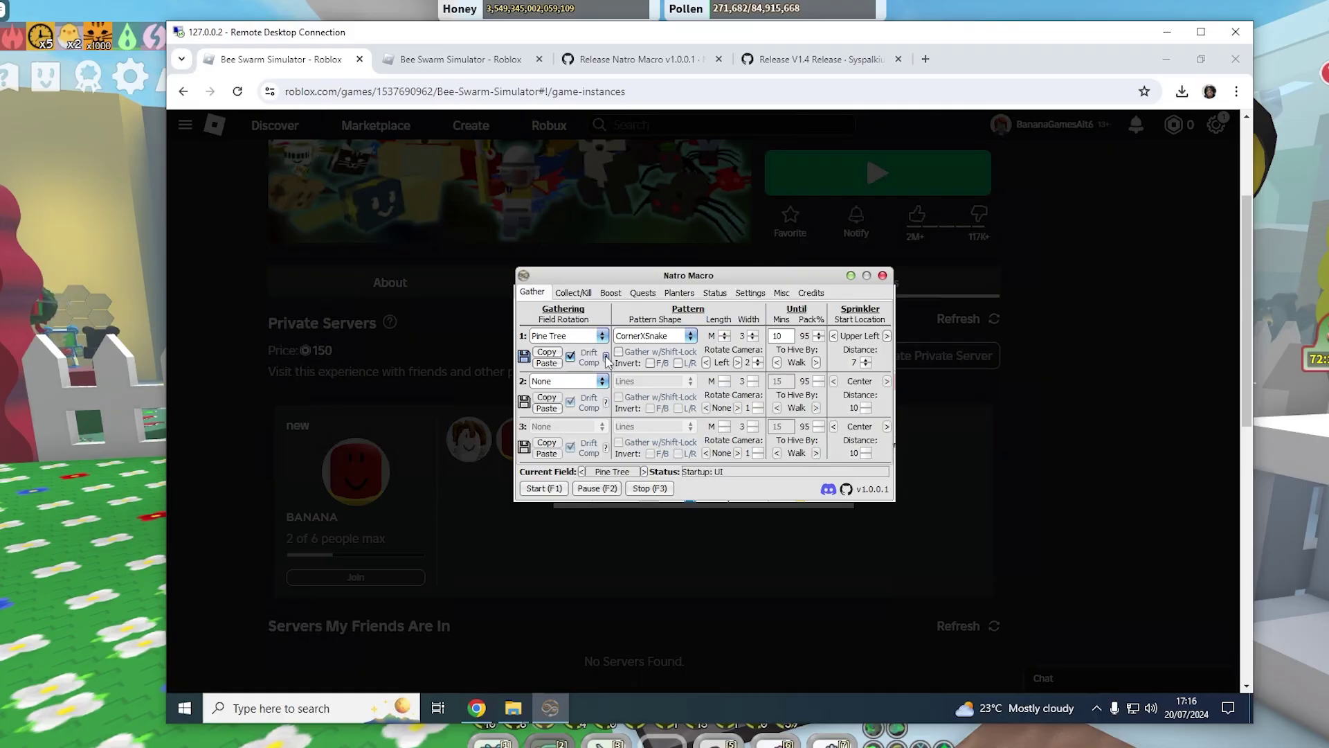
pyautogui.click(606, 358)
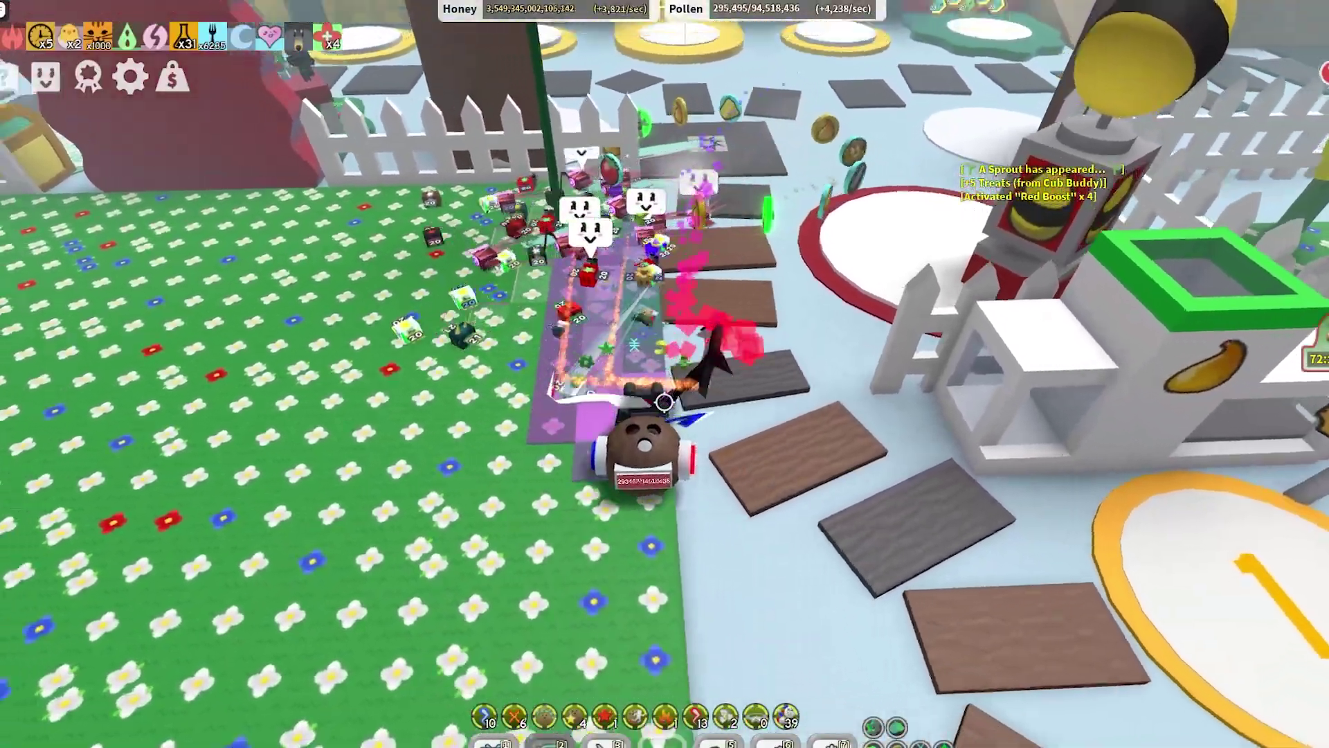
# - Walk the character past the hive into the flower field to collect pollen and tokens
pyautogui.press(',')
pyautogui.press(',')
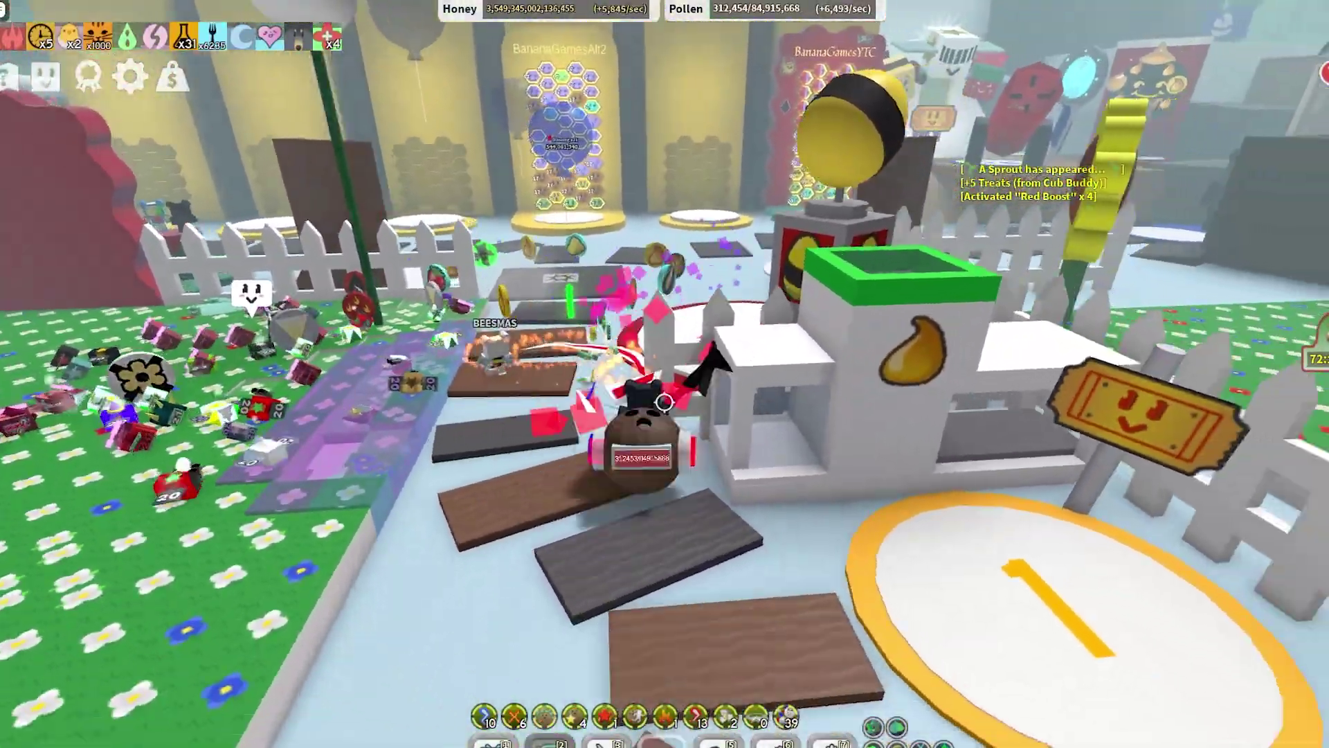
pyautogui.press(',')
pyautogui.press(',')
pyautogui.press(',')
pyautogui.press('a')
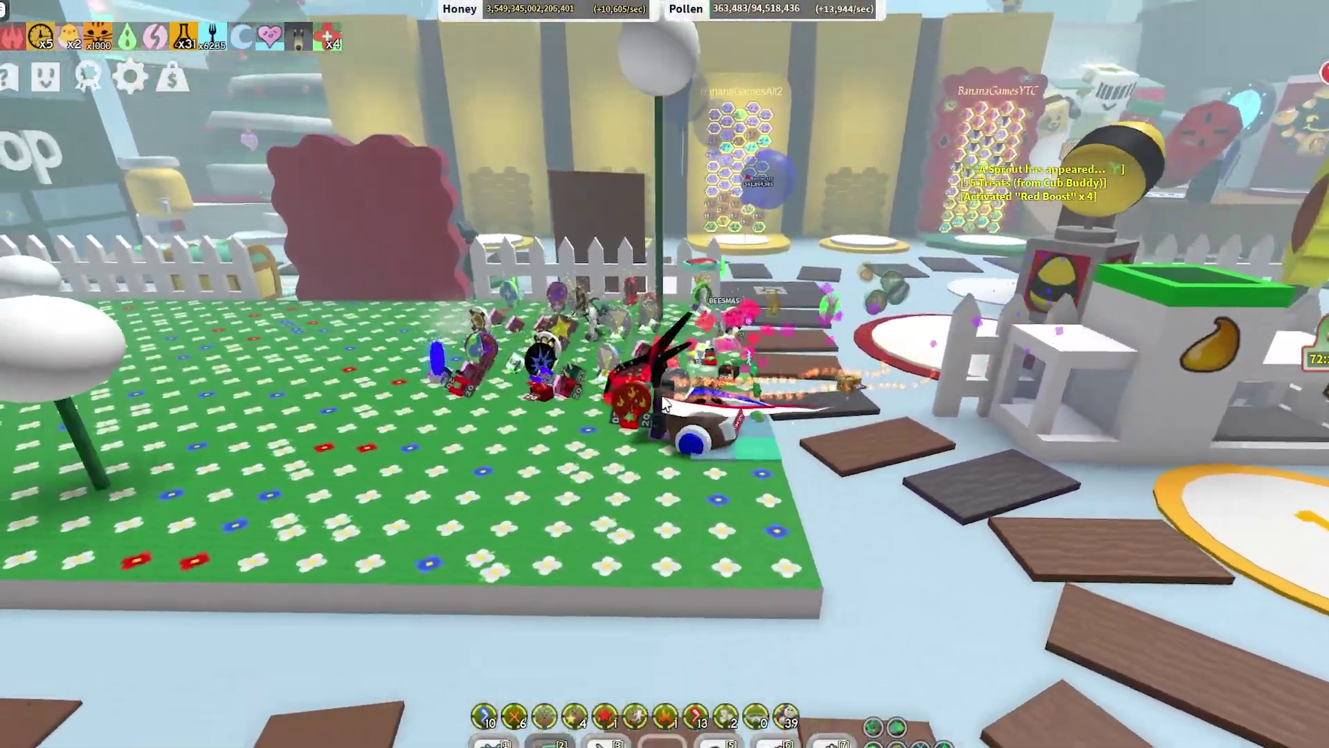
pyautogui.press('s')
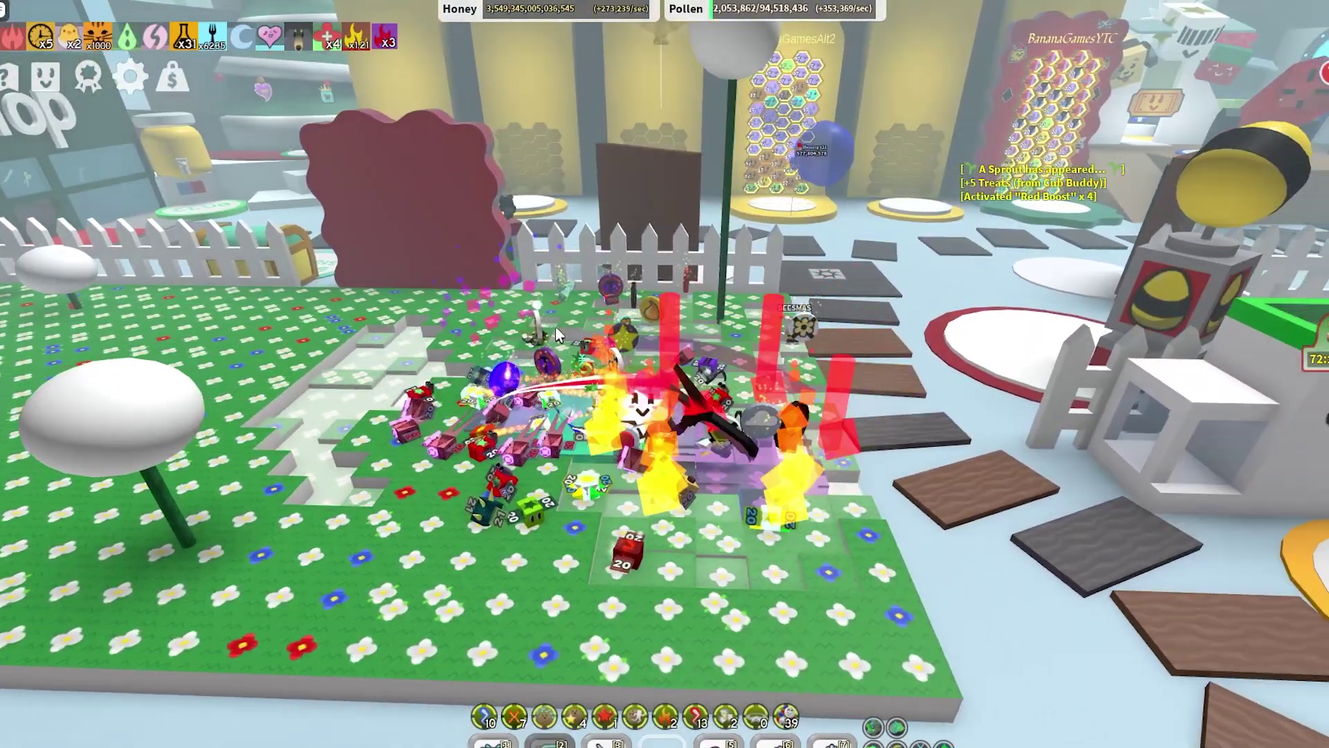
# - Back in the macro, set Pine Tree's gather pattern shape to Squares
pyautogui.hotkey('alt', 'Tab')
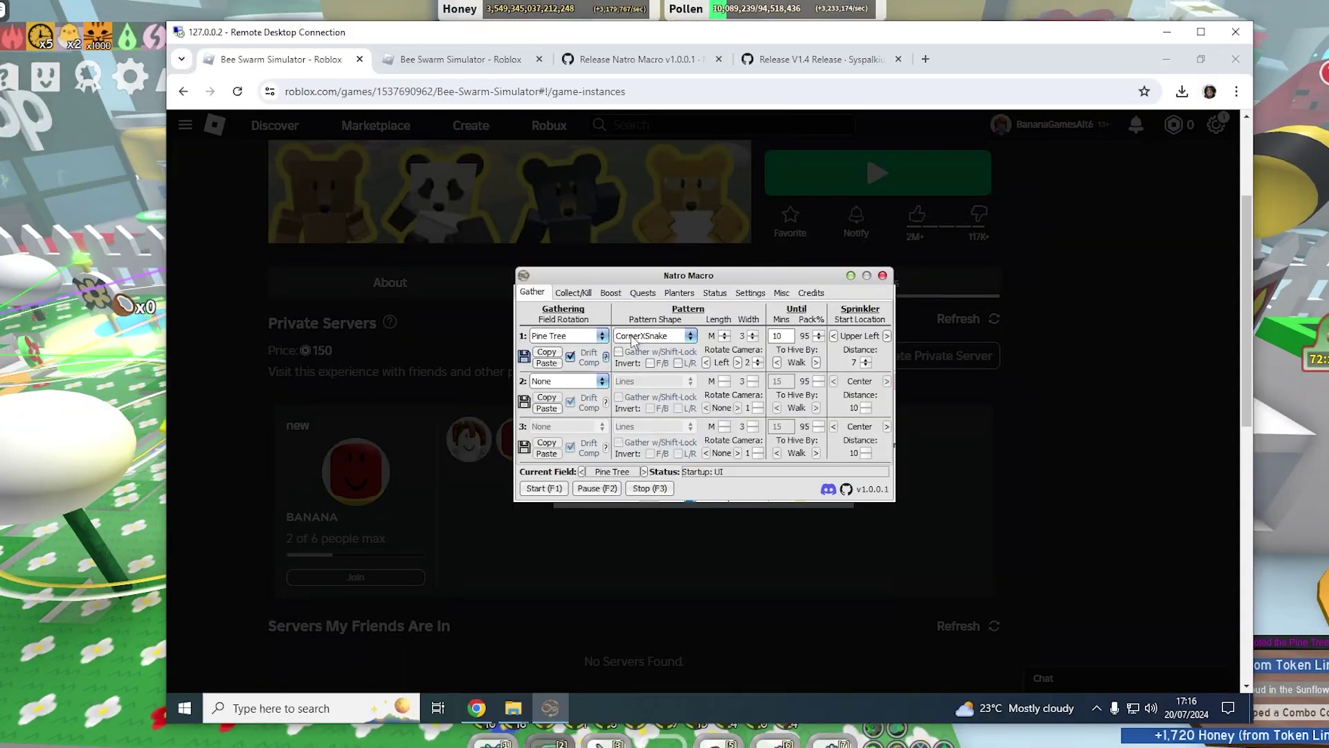
pyautogui.click(631, 337)
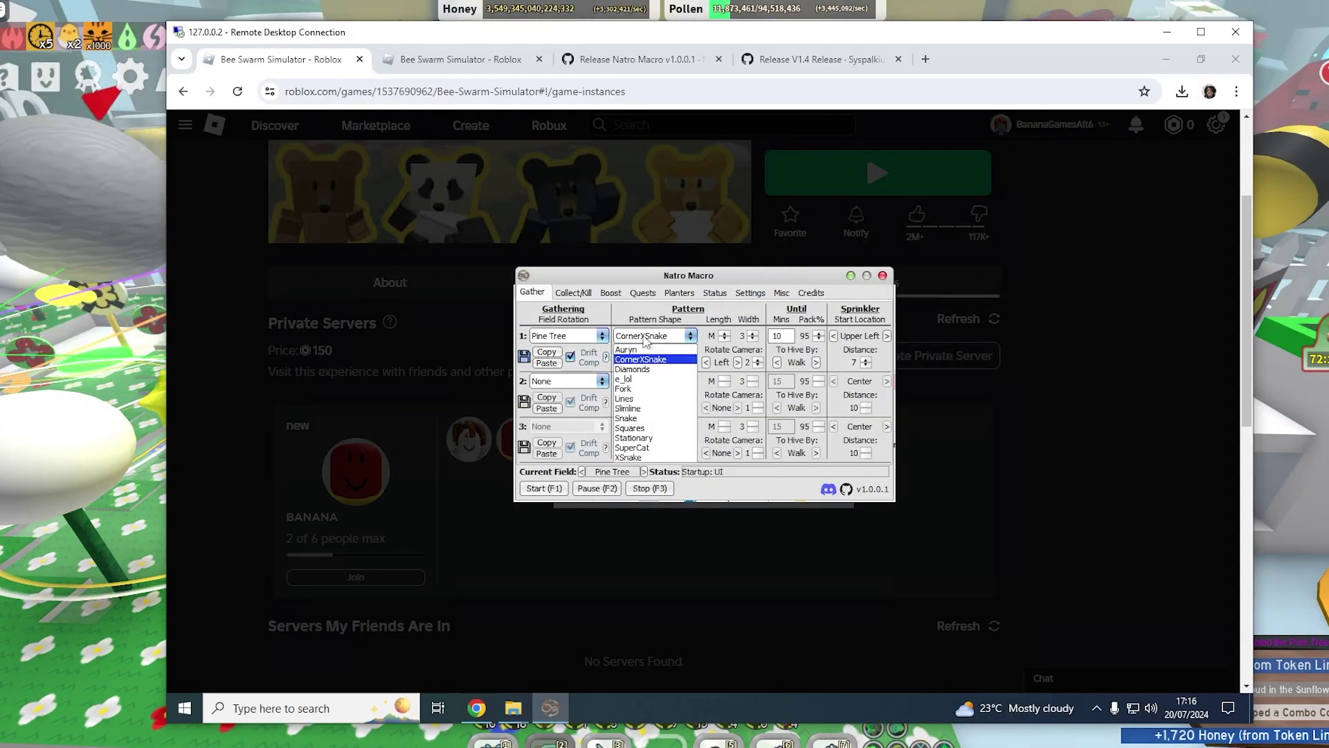
pyautogui.click(630, 428)
pyautogui.click(650, 339)
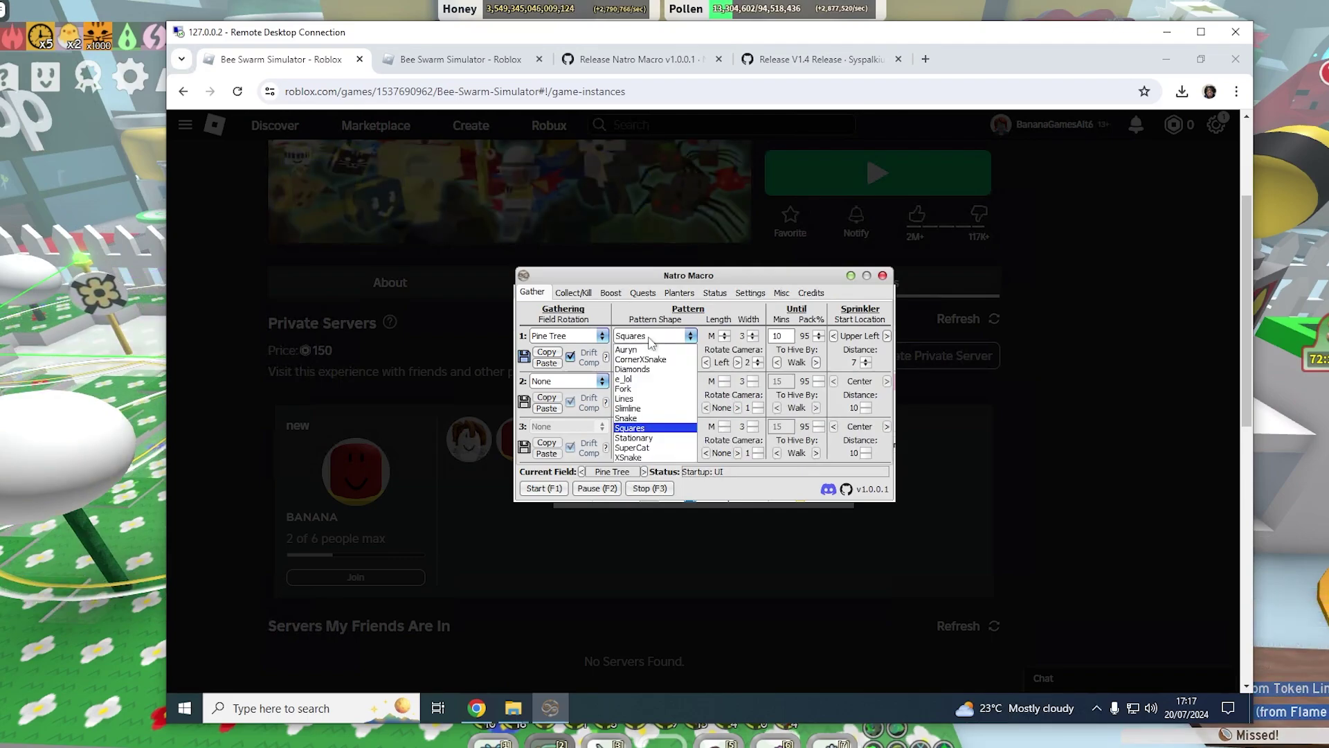
pyautogui.click(651, 340)
pyautogui.click(653, 340)
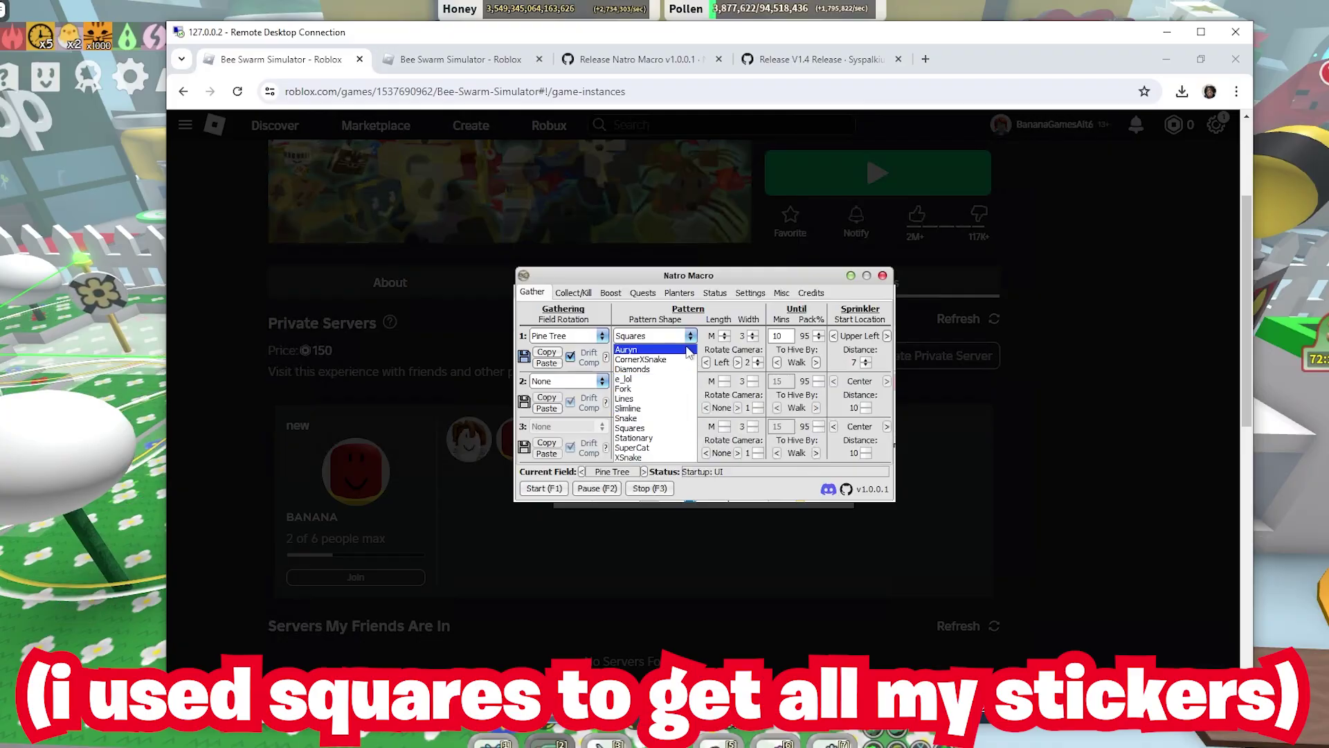
pyautogui.click(687, 338)
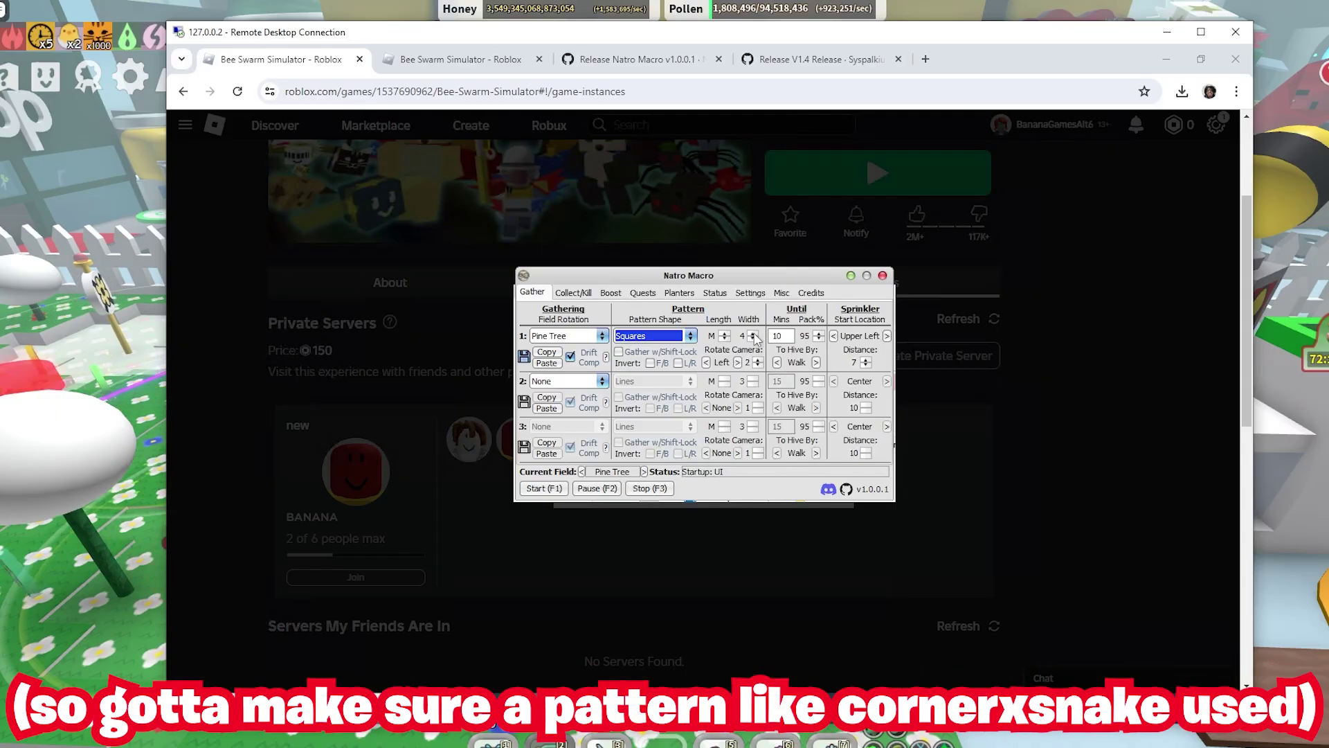
# - Keep pattern width at 3, set gather time to 8 minutes and pack threshold to 100%
pyautogui.click(752, 334)
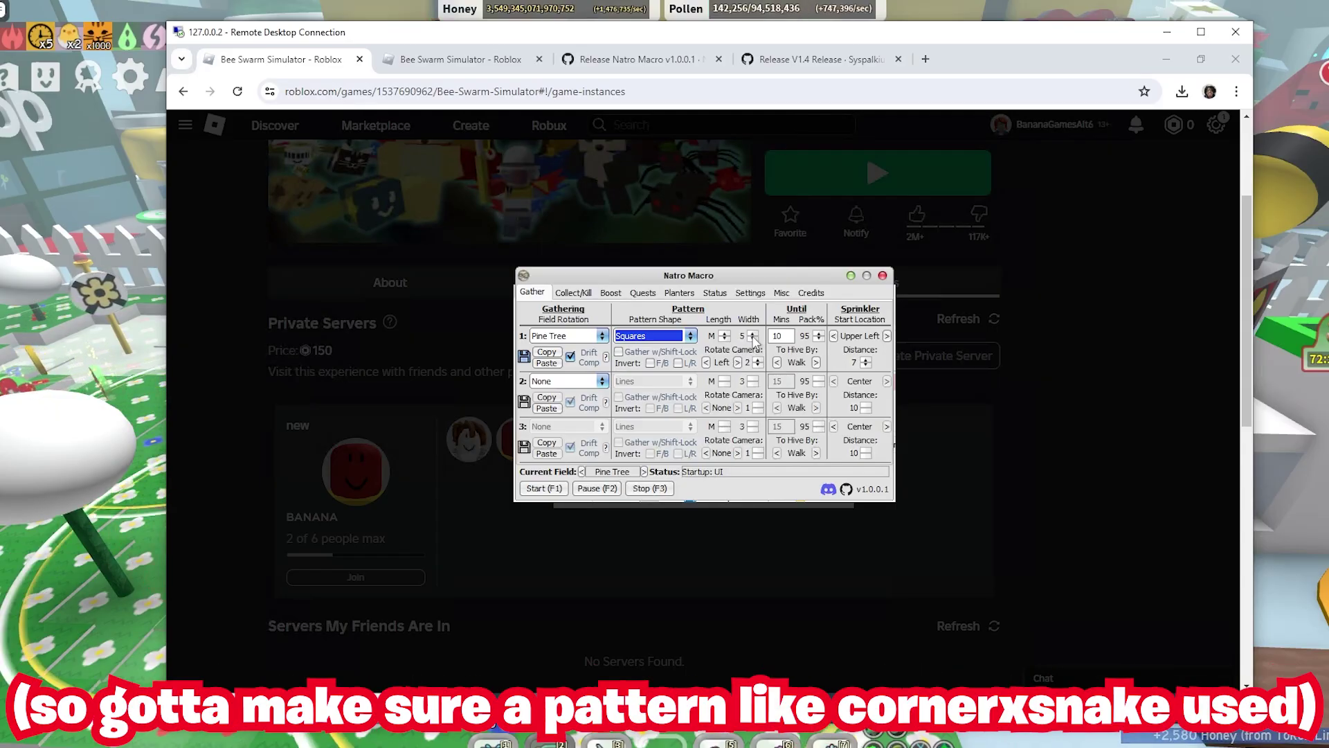
pyautogui.click(753, 339)
pyautogui.doubleClick(779, 336)
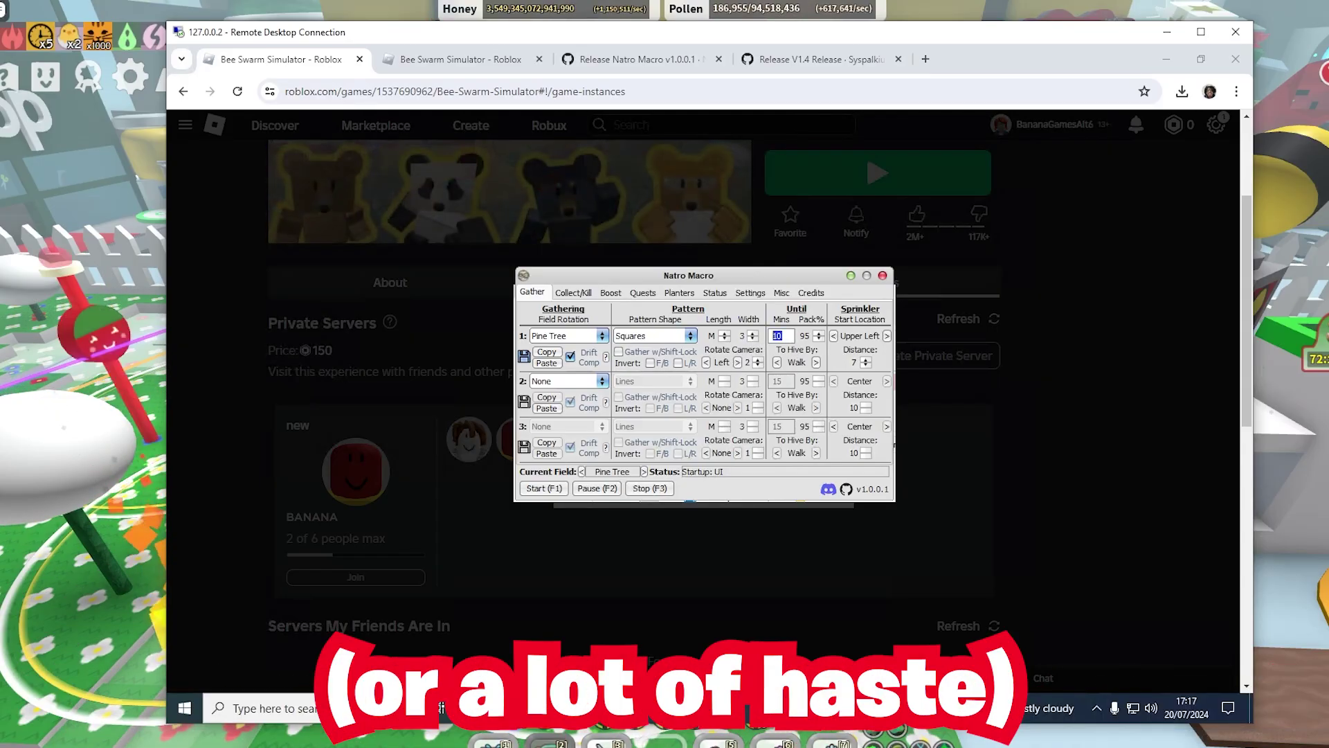
pyautogui.write('8')
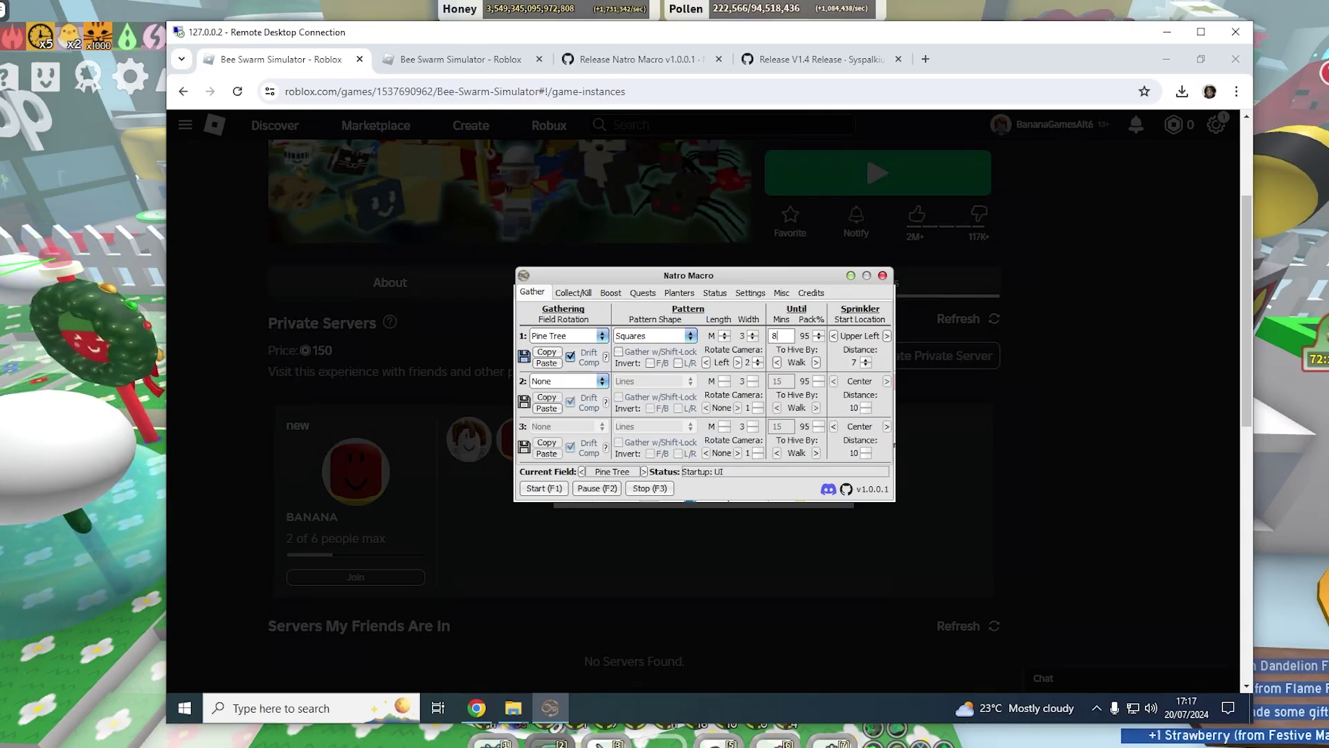
pyautogui.click(819, 334)
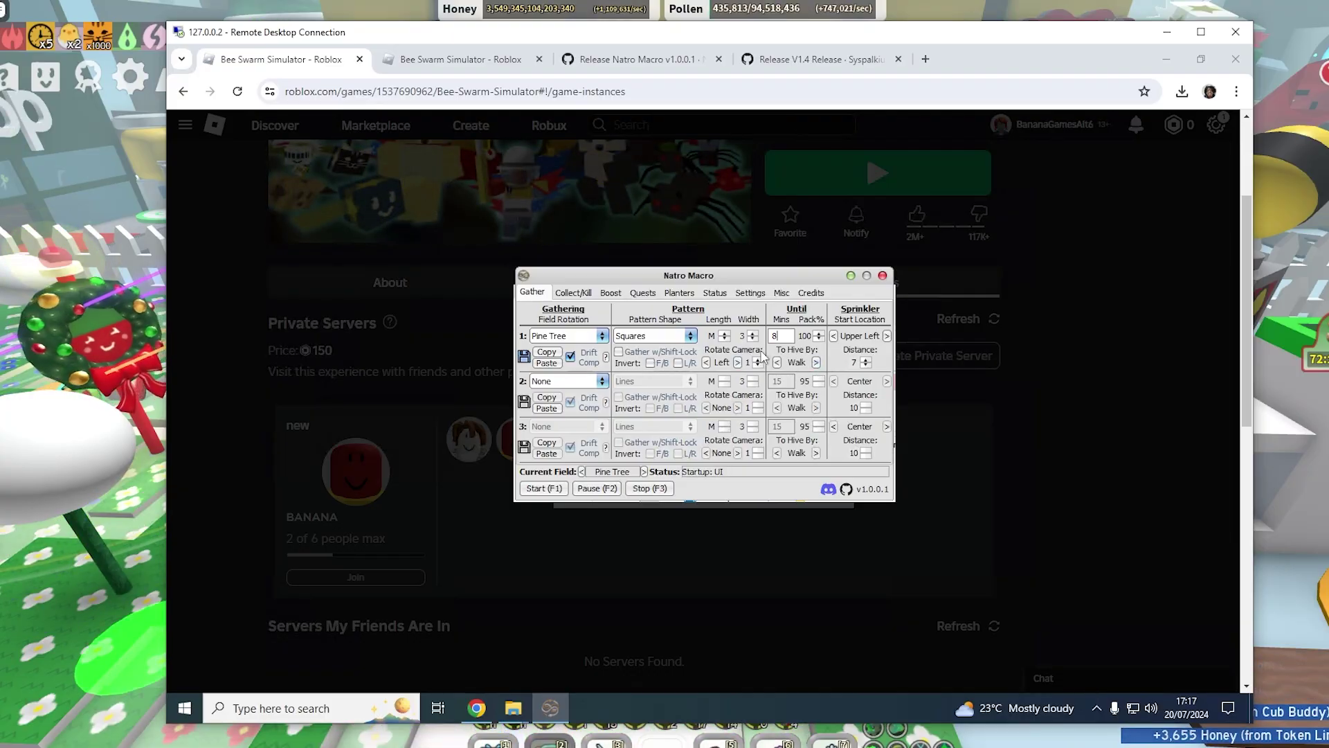
# - Turn off camera rotation for field 1 and keep the return-to-hive method on Walk
pyautogui.click(758, 365)
pyautogui.click(738, 363)
pyautogui.click(738, 362)
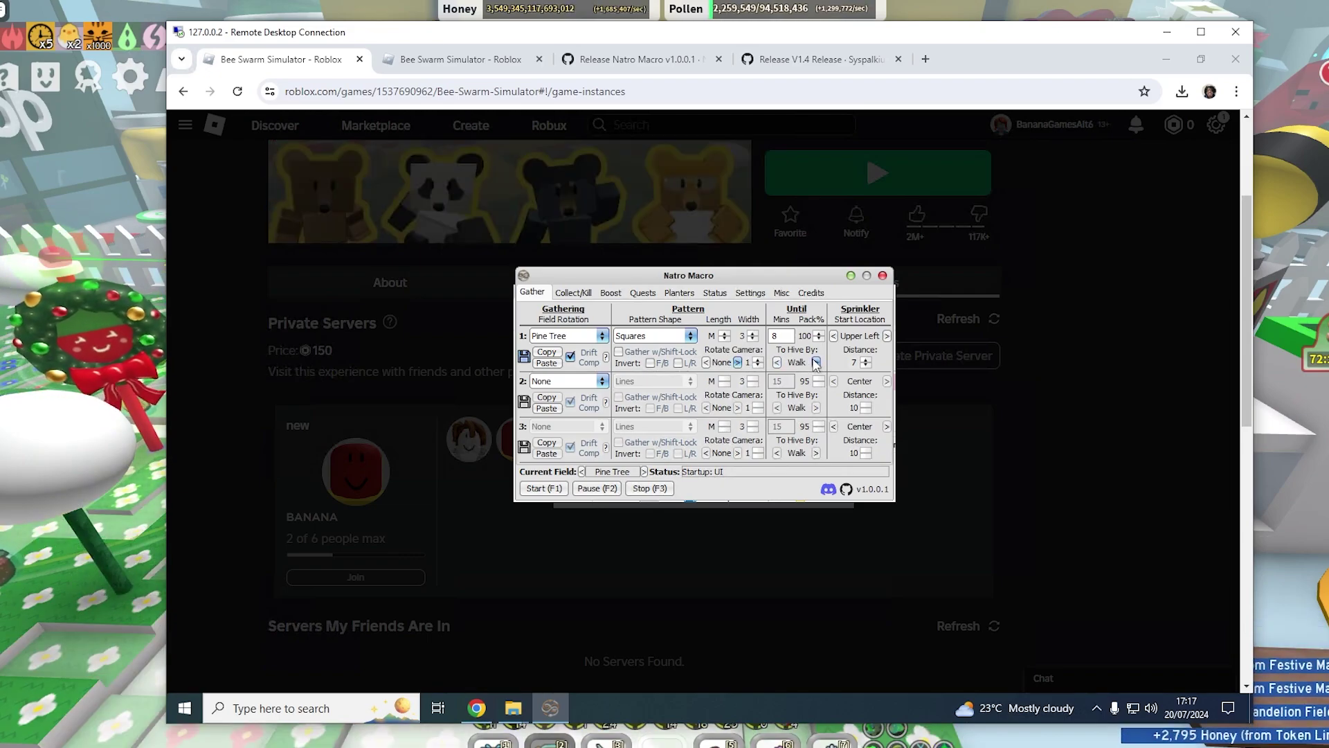
pyautogui.click(817, 363)
pyautogui.click(777, 363)
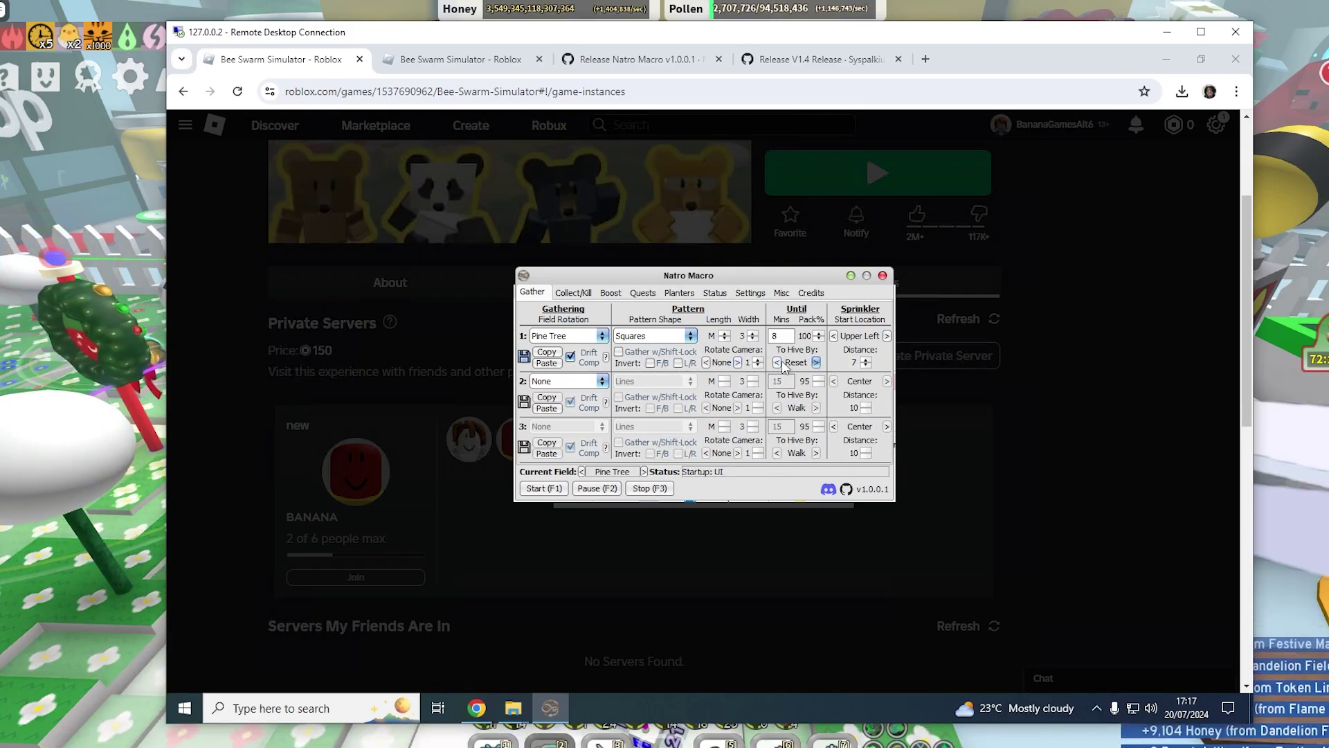
pyautogui.click(602, 336)
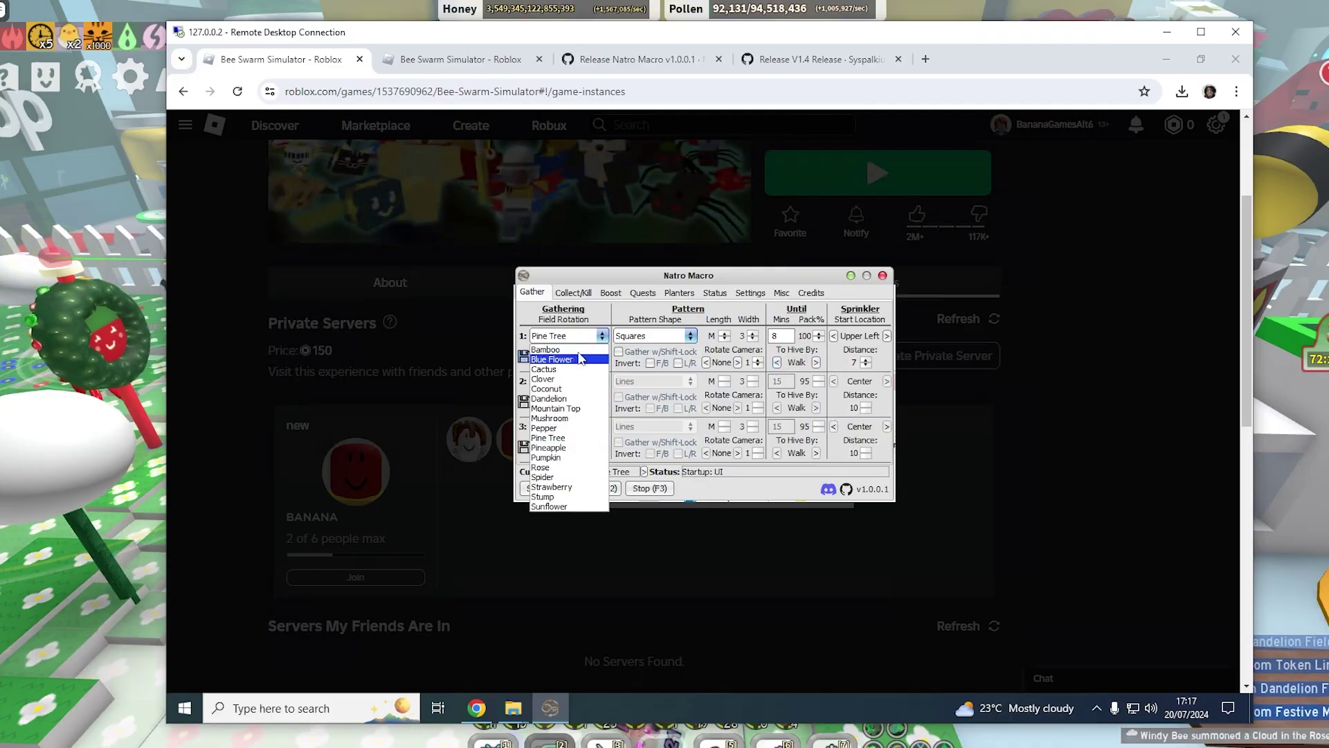
pyautogui.press('Escape')
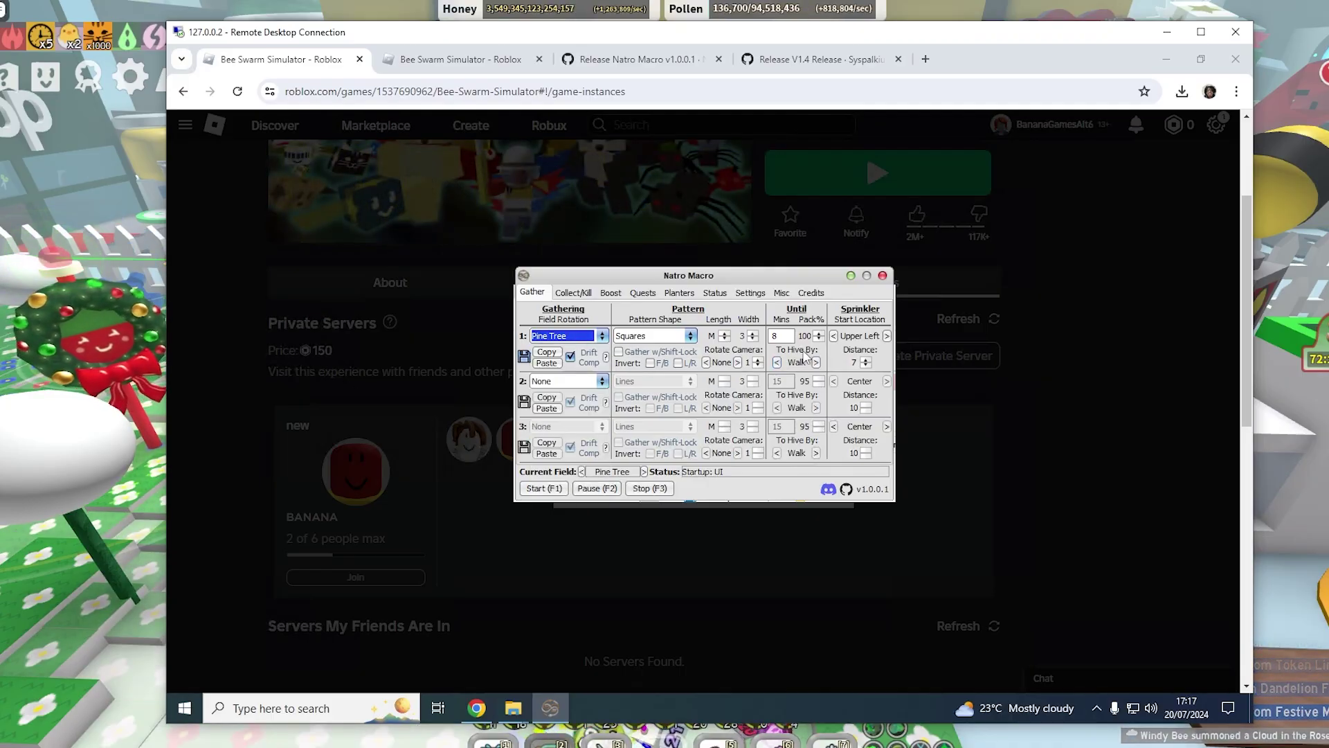
pyautogui.click(817, 362)
pyautogui.click(817, 362)
# - Lower the sprinkler distance to 4, set the sprinkler start location to Left, and show Collect/Kill
pyautogui.click(866, 365)
pyautogui.click(866, 365)
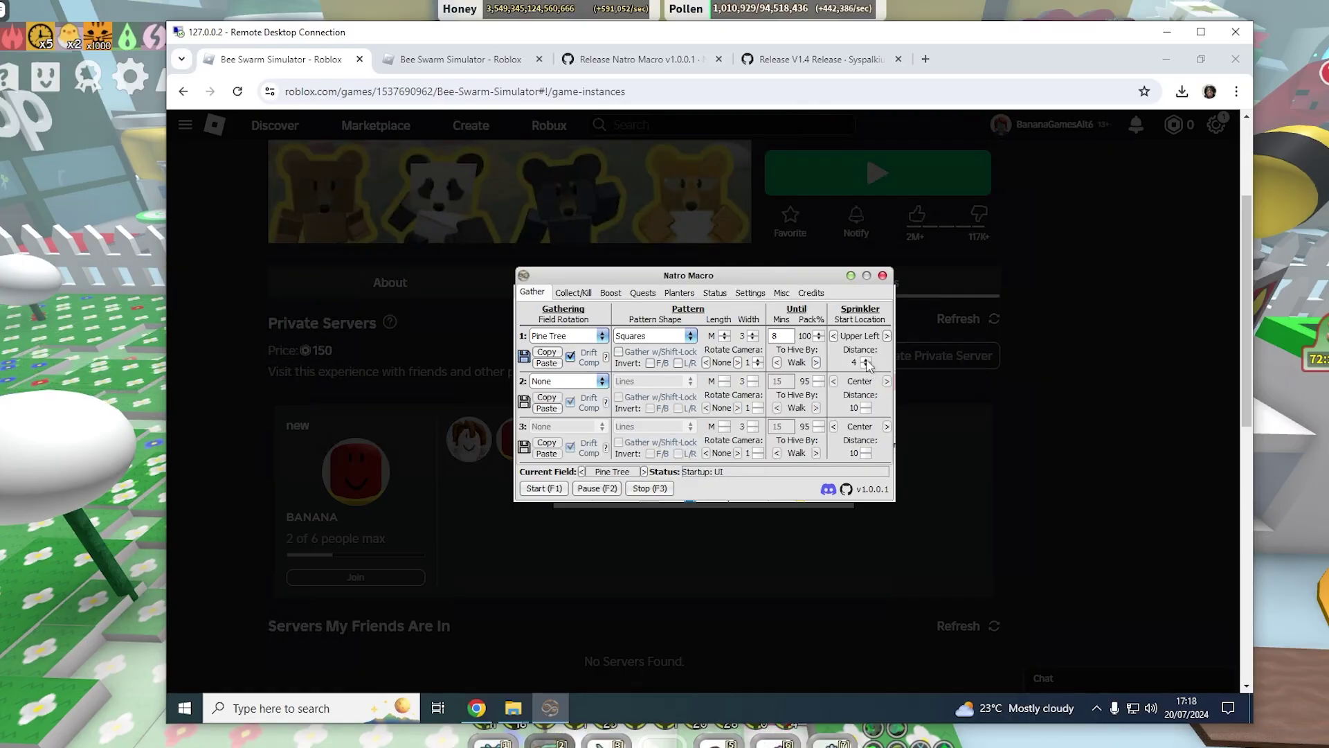
pyautogui.click(865, 359)
pyautogui.click(865, 360)
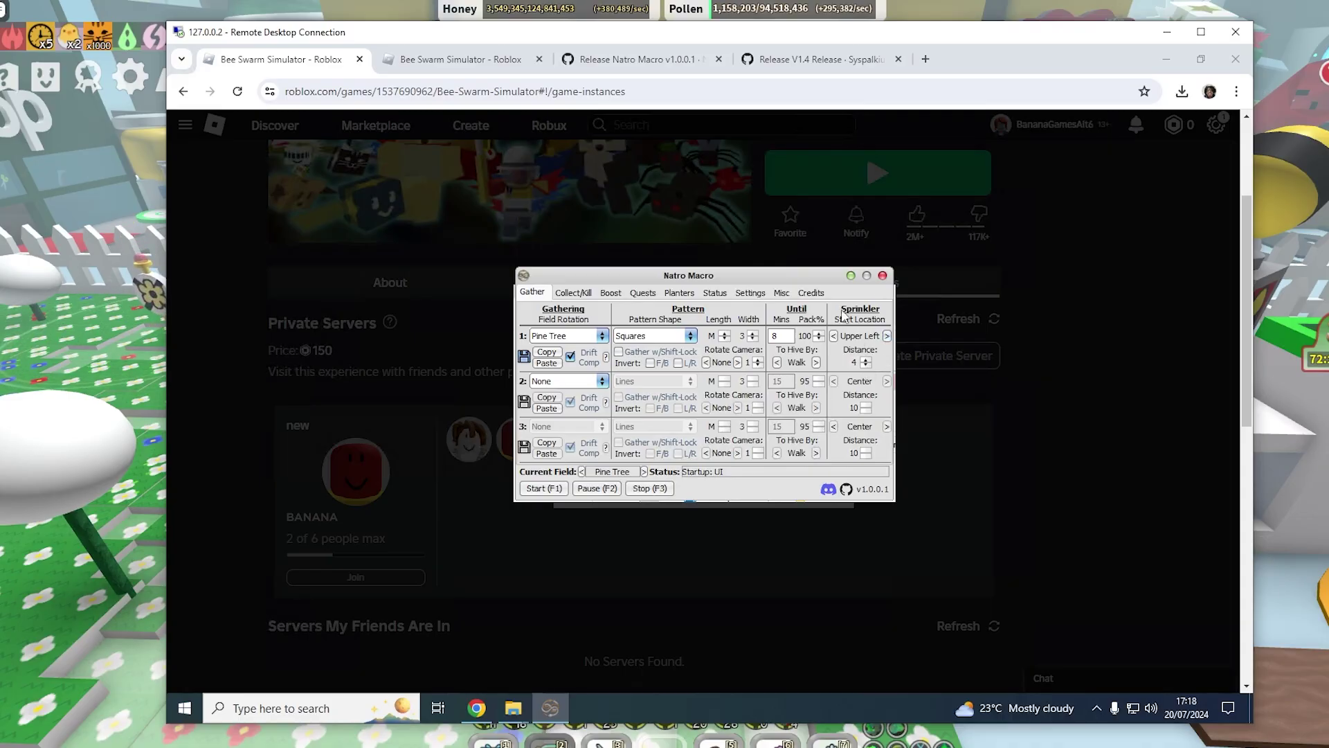
pyautogui.scroll(1, 912, 334)
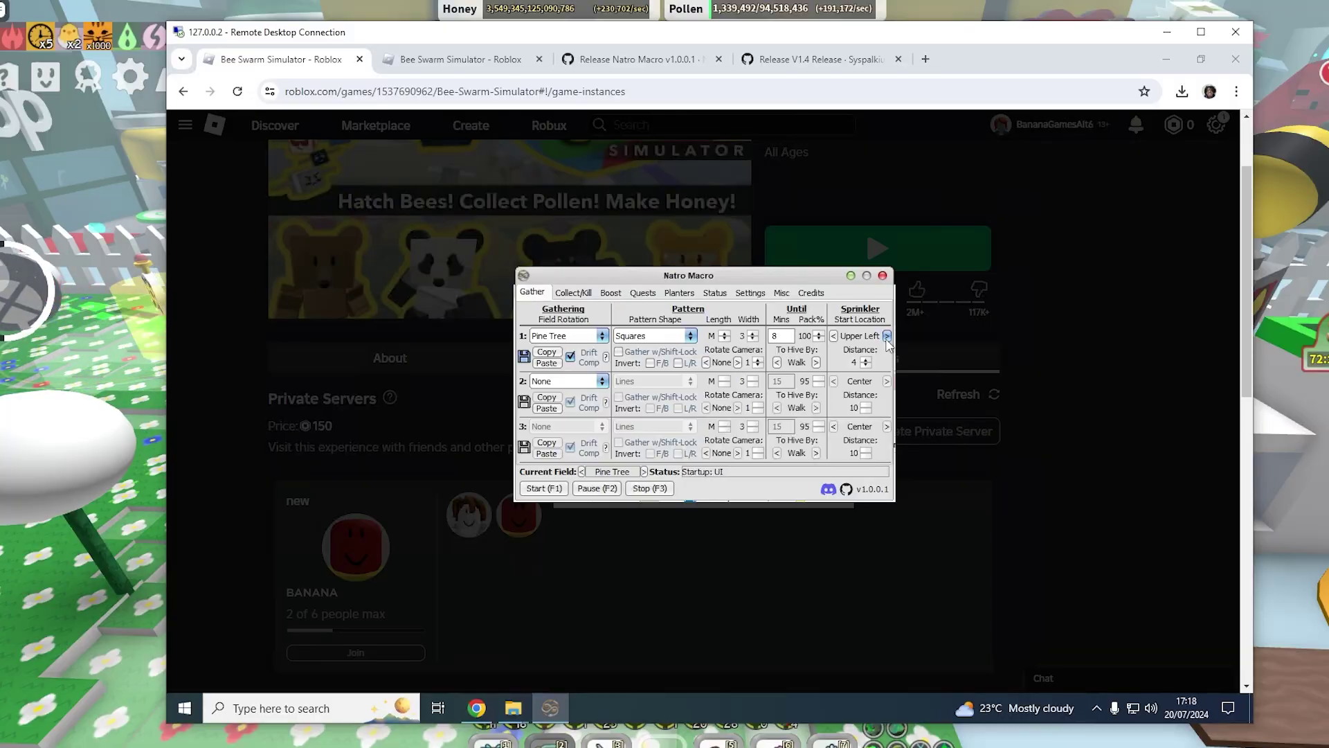
pyautogui.click(887, 335)
pyautogui.click(887, 336)
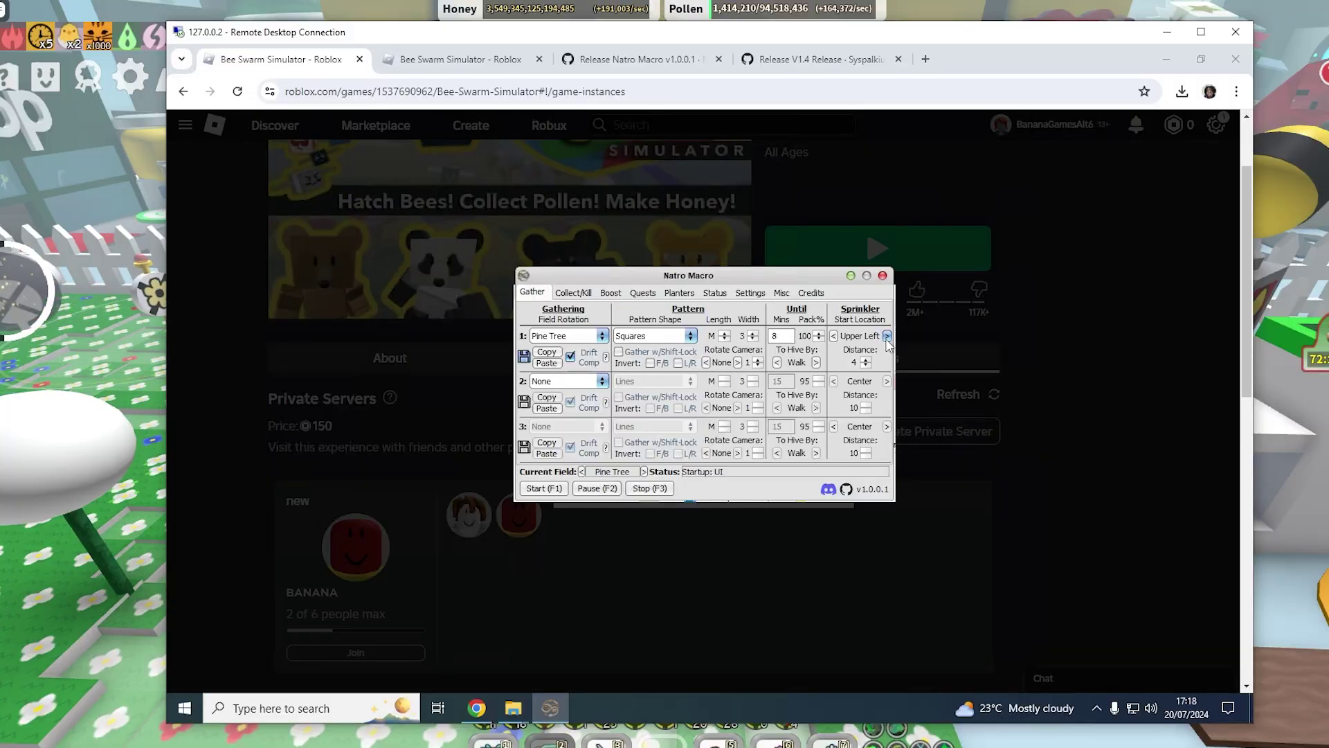
pyautogui.click(887, 336)
pyautogui.click(887, 336)
pyautogui.click(887, 336)
pyautogui.click(887, 336)
pyautogui.click(887, 336)
pyautogui.click(887, 336)
pyautogui.click(887, 336)
pyautogui.click(887, 336)
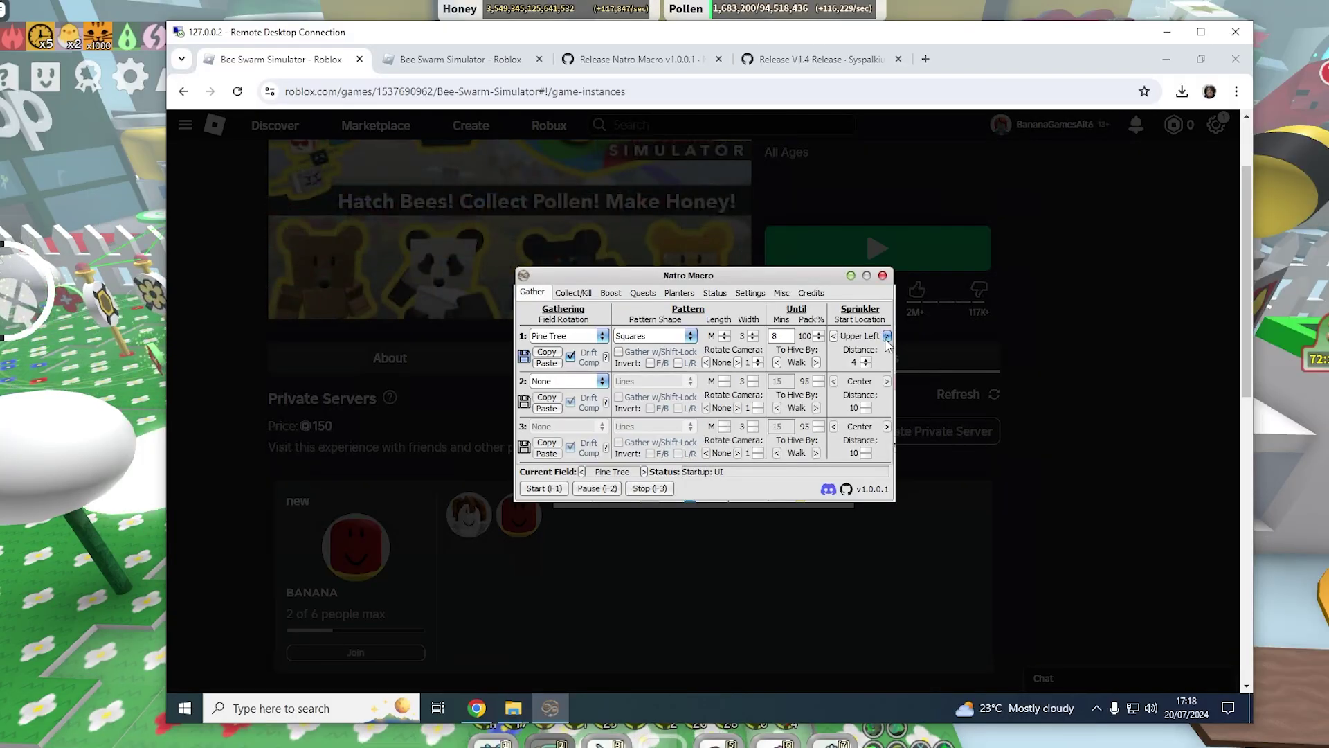
pyautogui.click(573, 292)
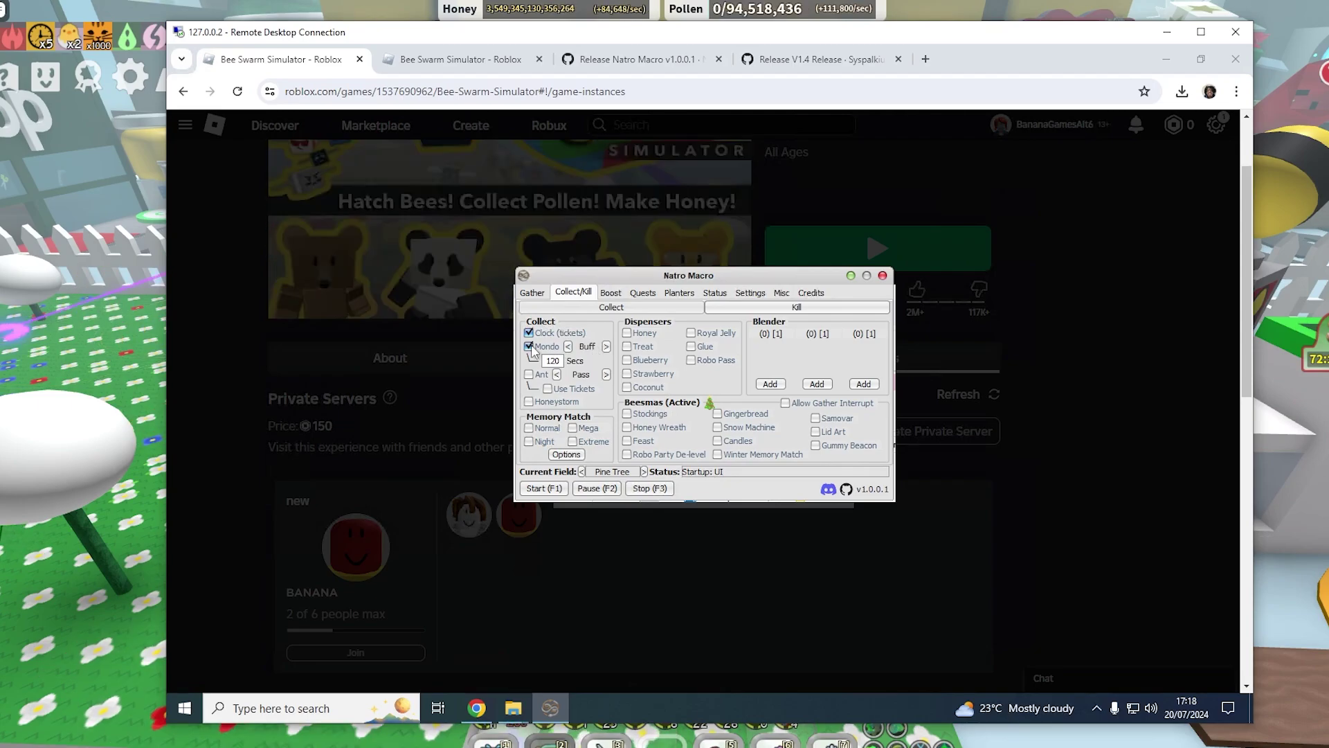
# - Switch Mondo to Kill, leave the Glue dispenser off, and show the Kill options
pyautogui.click(607, 348)
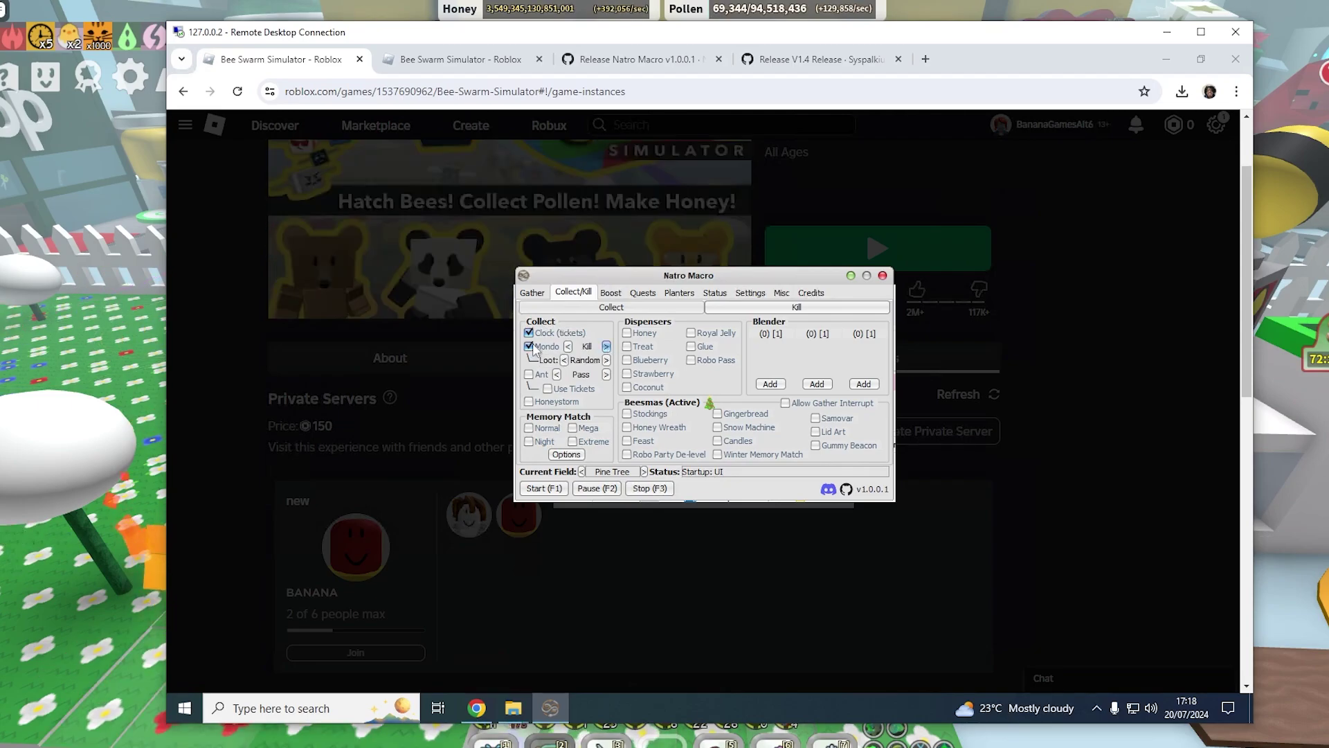
pyautogui.click(691, 347)
pyautogui.click(691, 347)
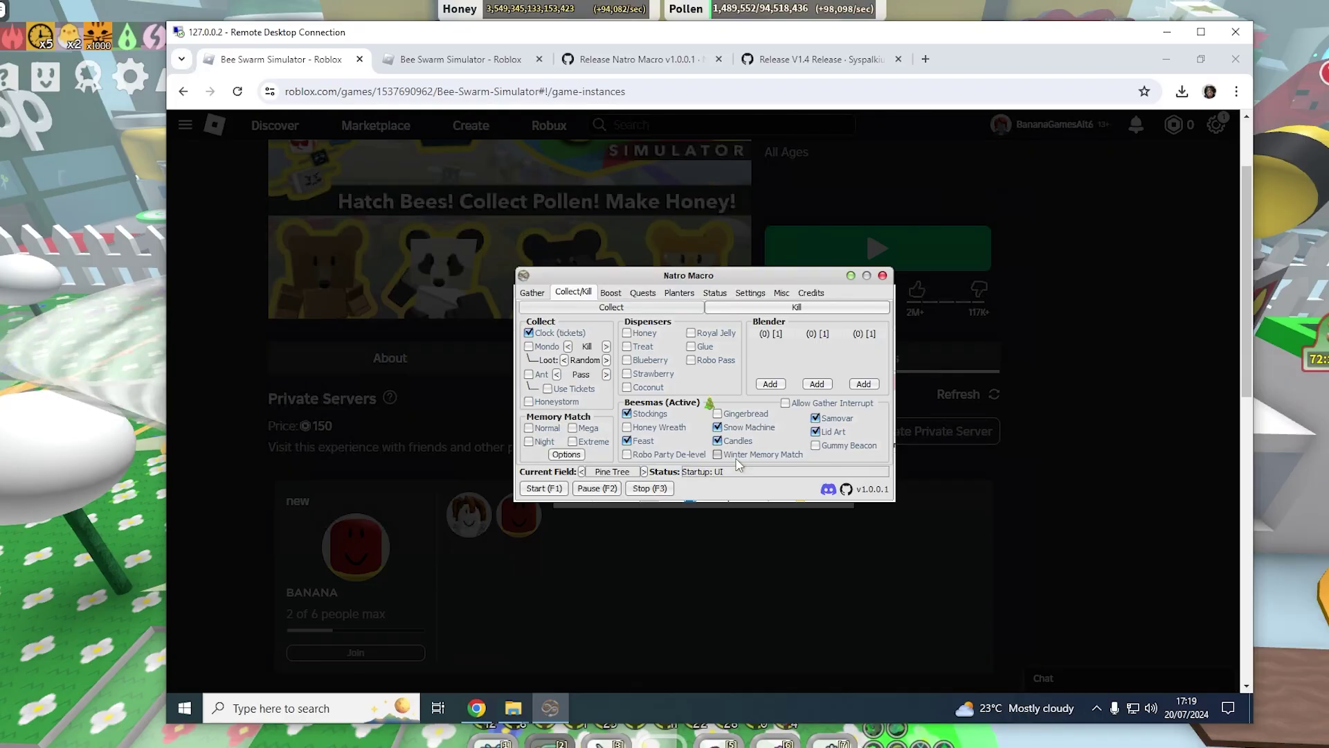
pyautogui.click(796, 306)
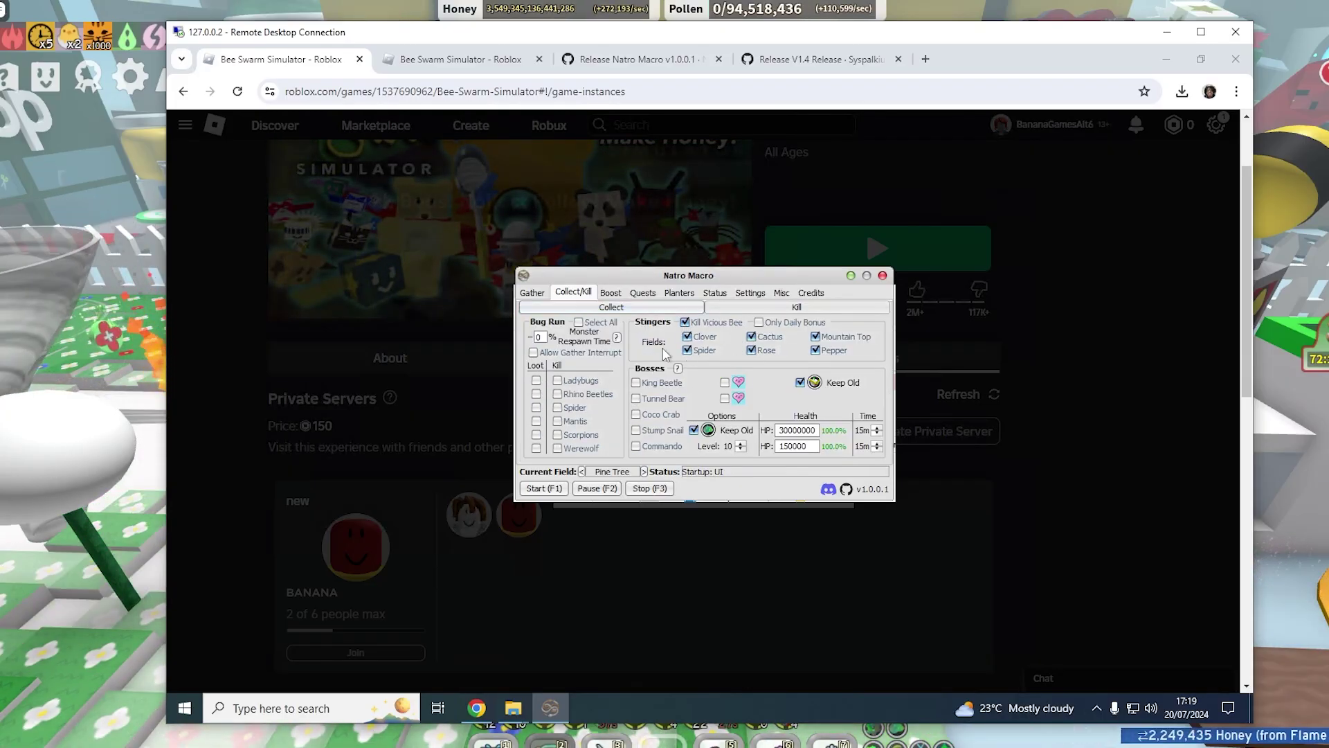
pyautogui.click(695, 322)
pyautogui.click(537, 380)
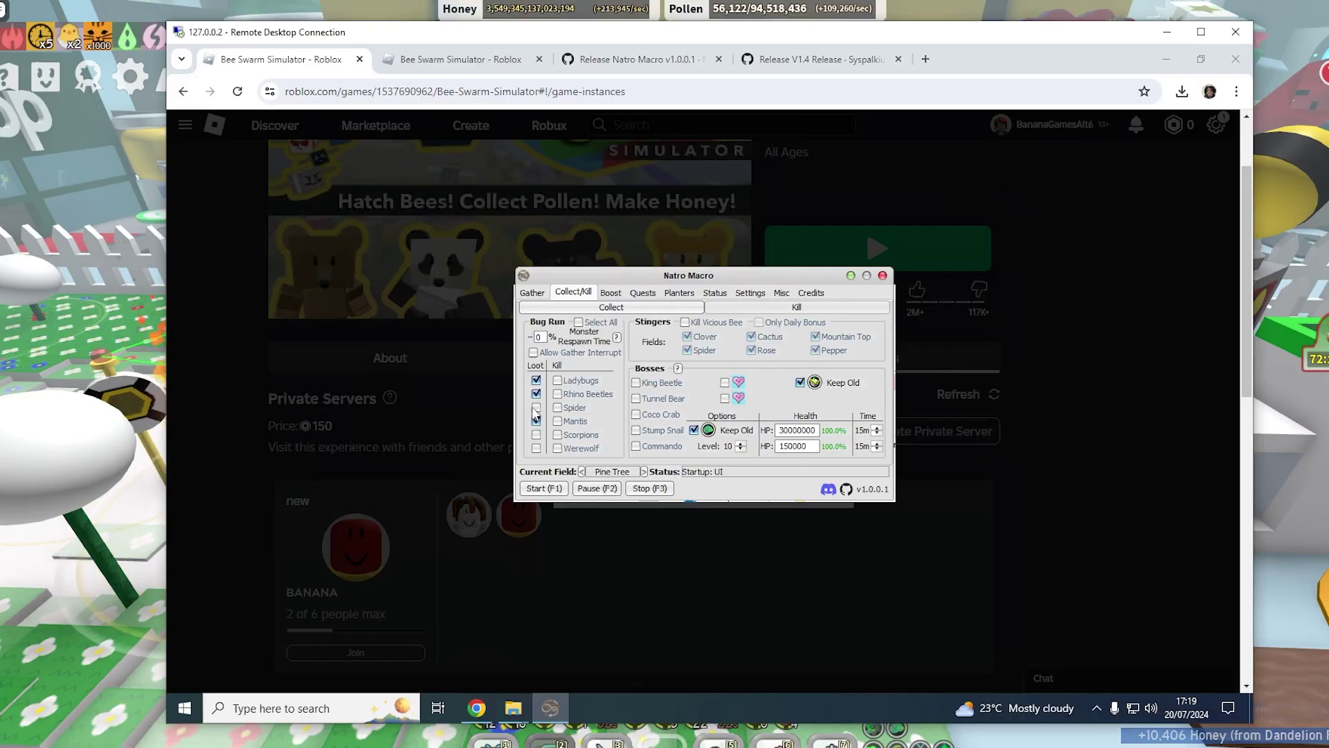
pyautogui.click(557, 394)
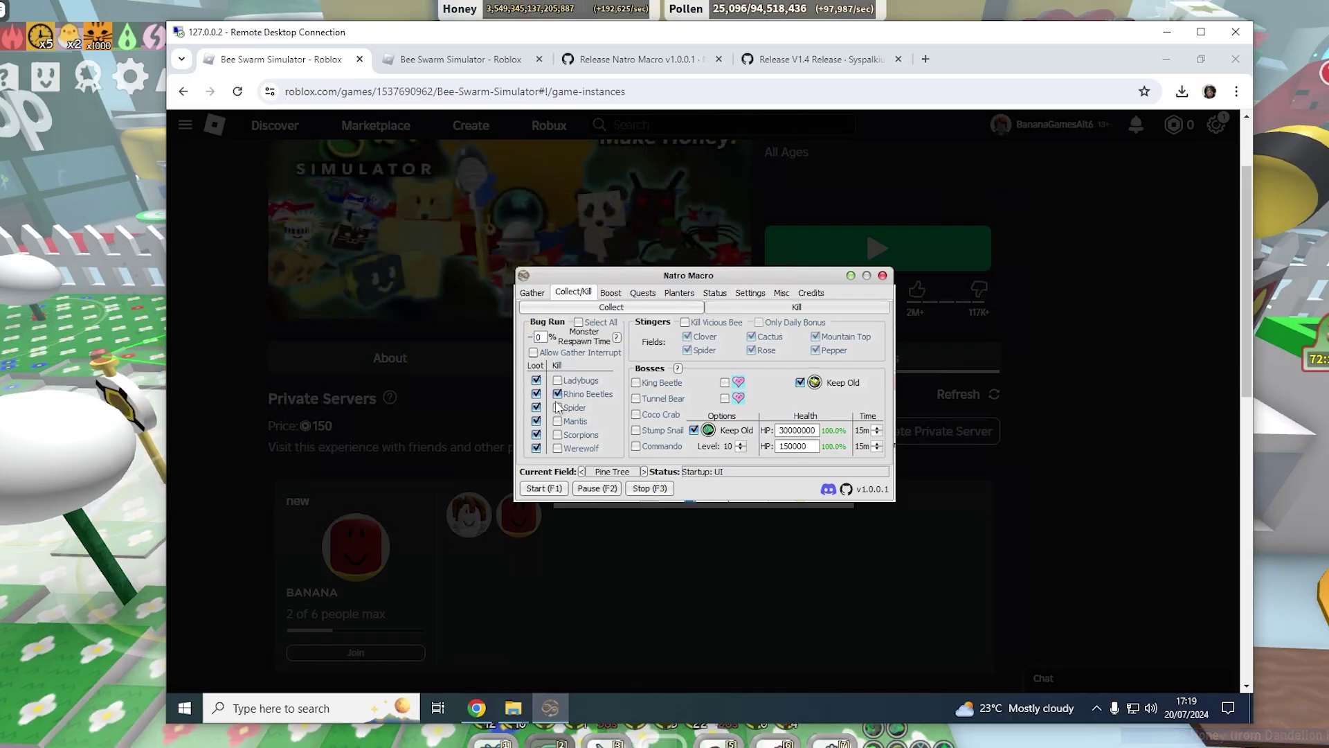
pyautogui.click(557, 421)
pyautogui.click(558, 434)
pyautogui.click(557, 448)
pyautogui.click(557, 407)
pyautogui.click(557, 380)
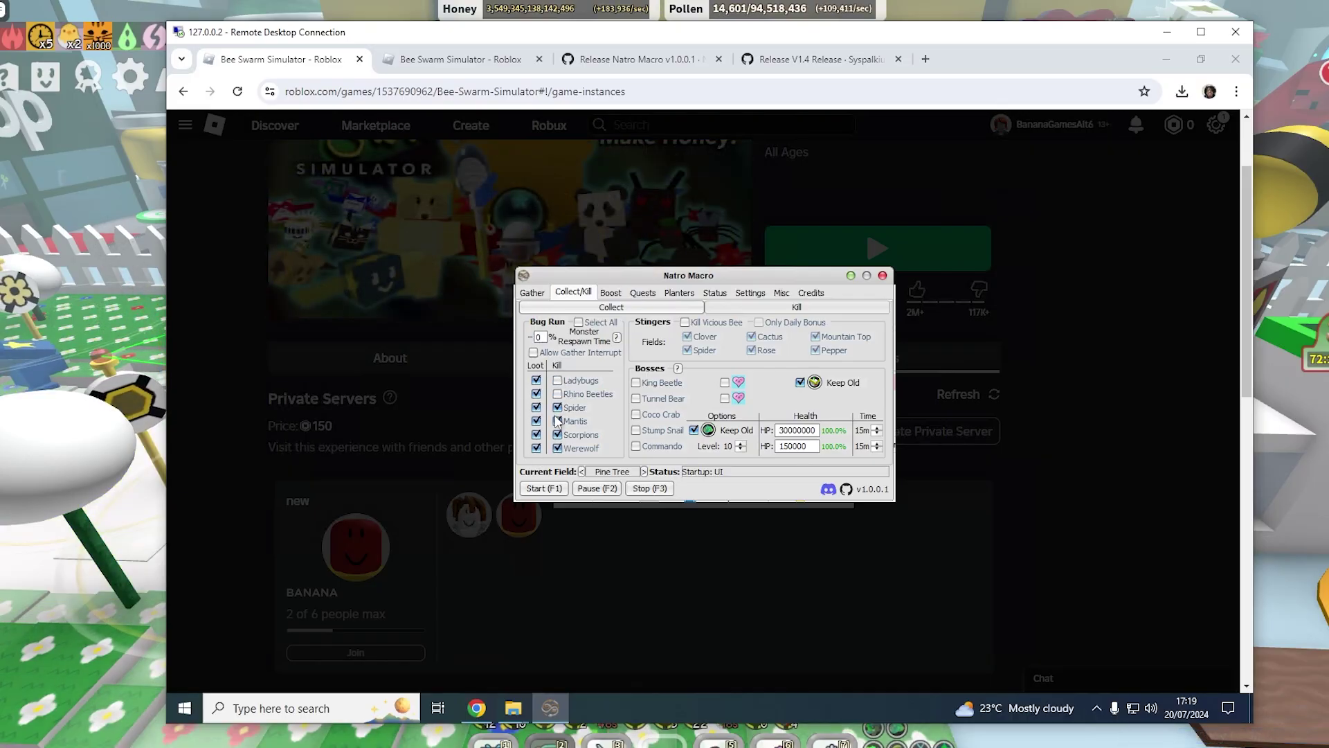
pyautogui.click(557, 407)
pyautogui.click(557, 421)
pyautogui.click(557, 434)
pyautogui.click(558, 448)
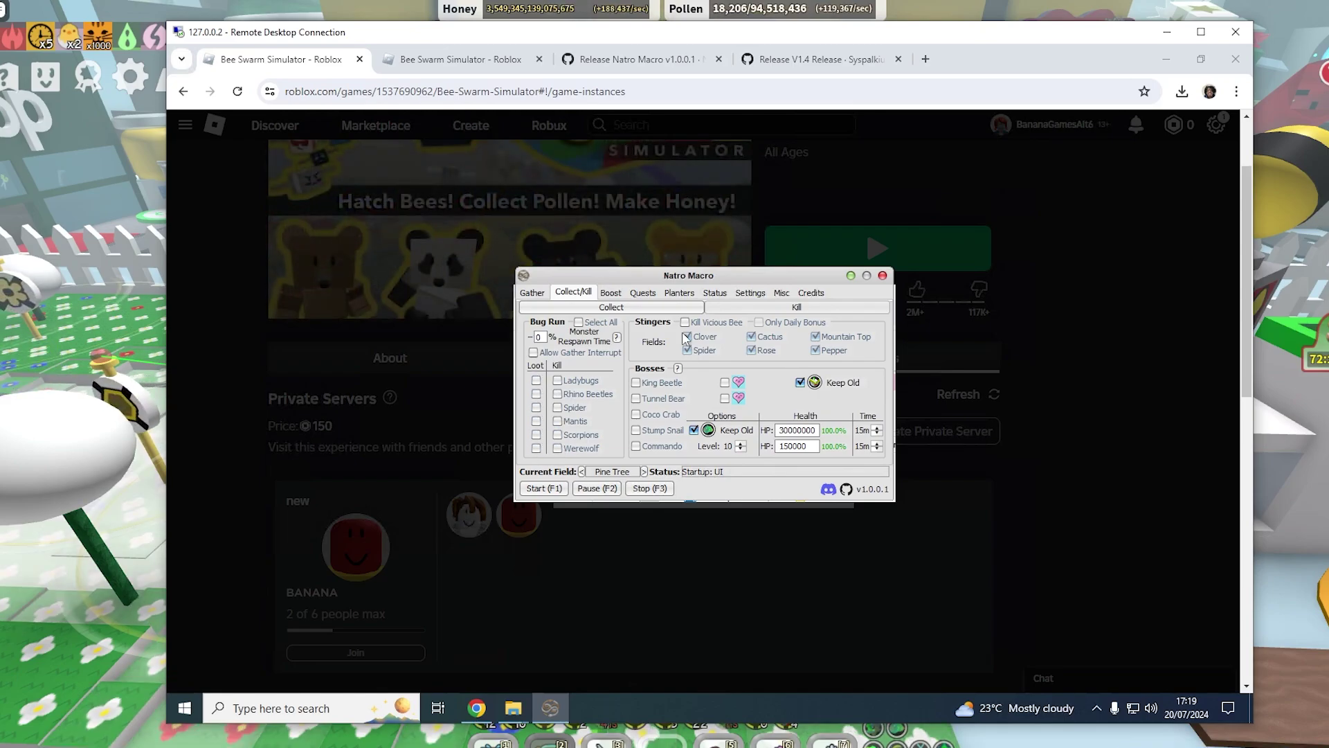
# - Activate Auto Field Boost with Dice, Glitter (hotbar slot None) and Free Field Boosters
pyautogui.click(610, 292)
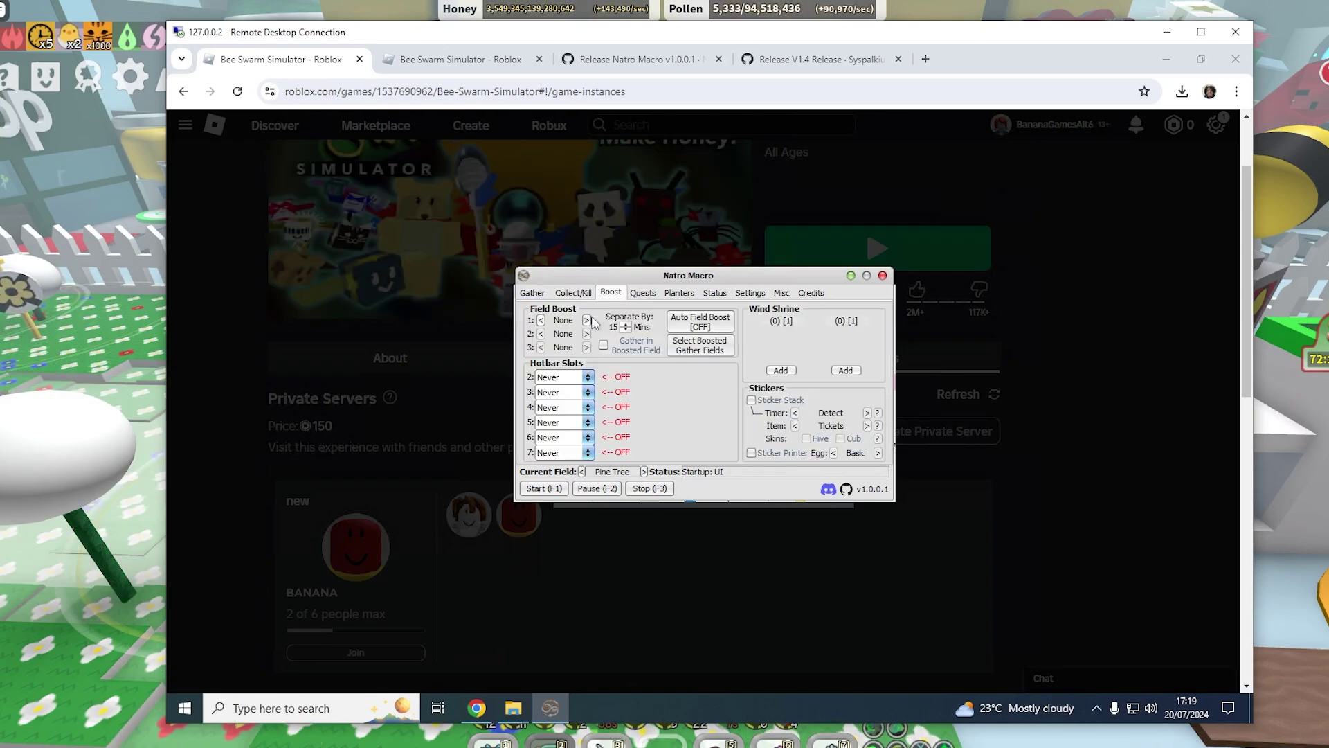
pyautogui.click(700, 322)
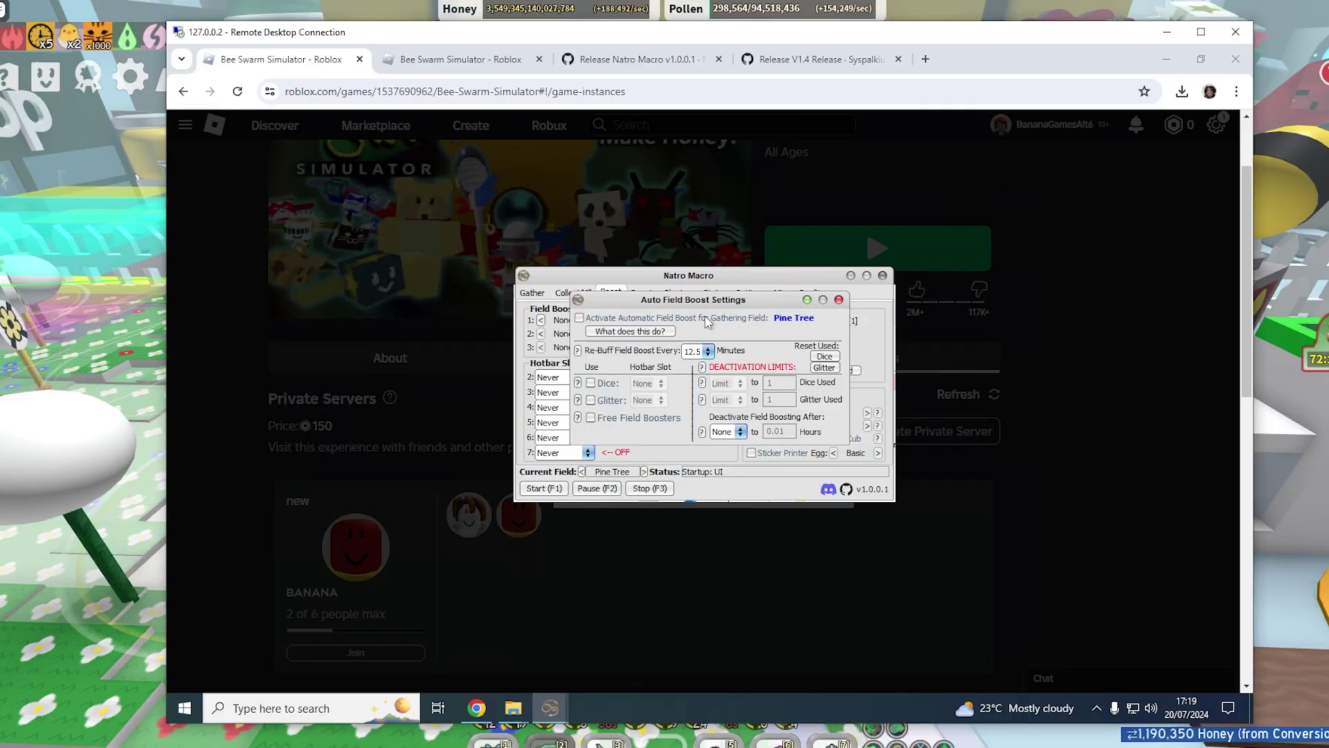
pyautogui.click(590, 383)
pyautogui.press('Return')
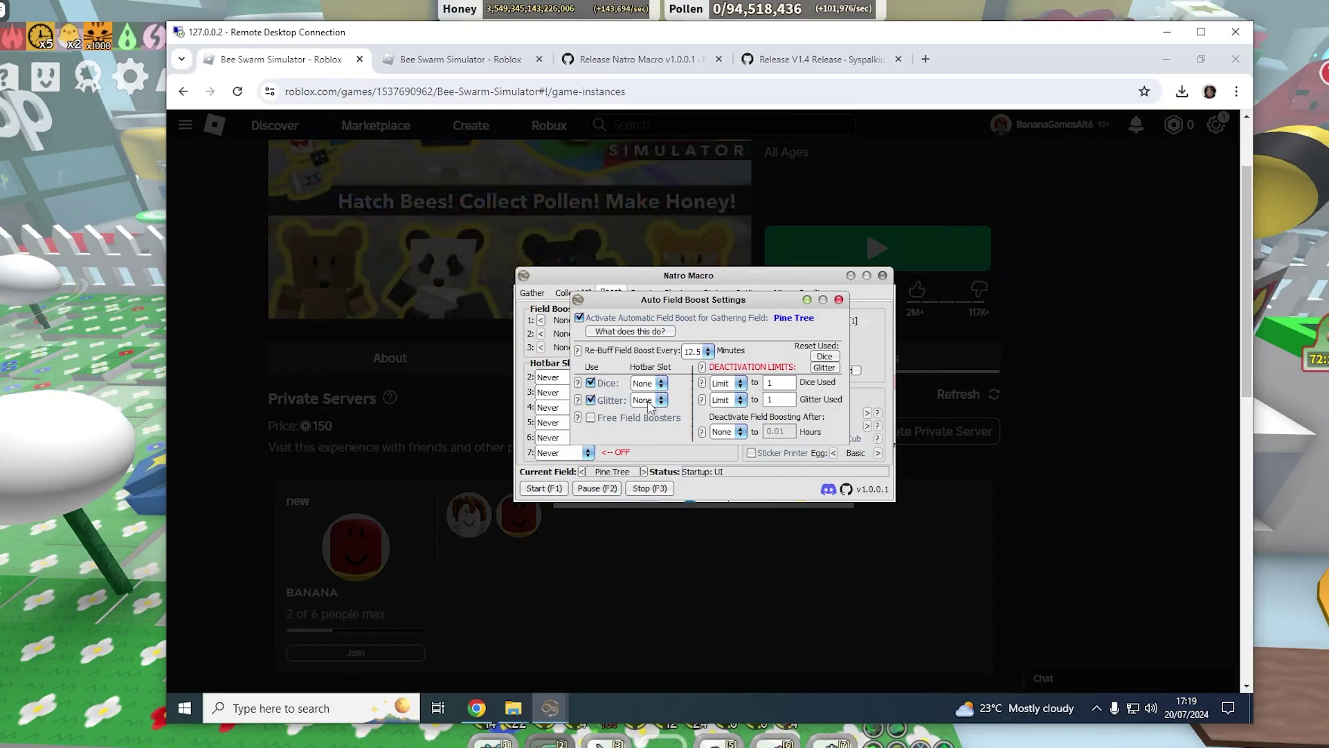
pyautogui.click(646, 401)
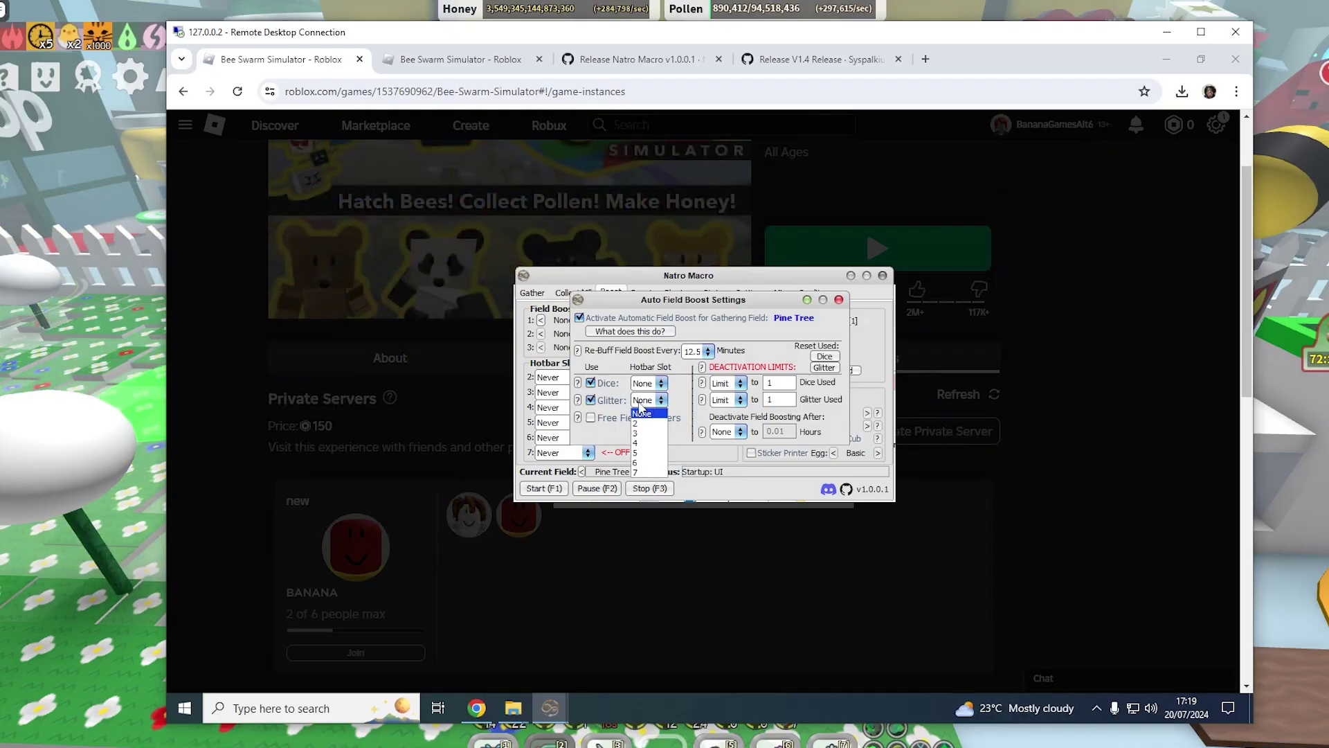
pyautogui.click(641, 413)
pyautogui.click(591, 418)
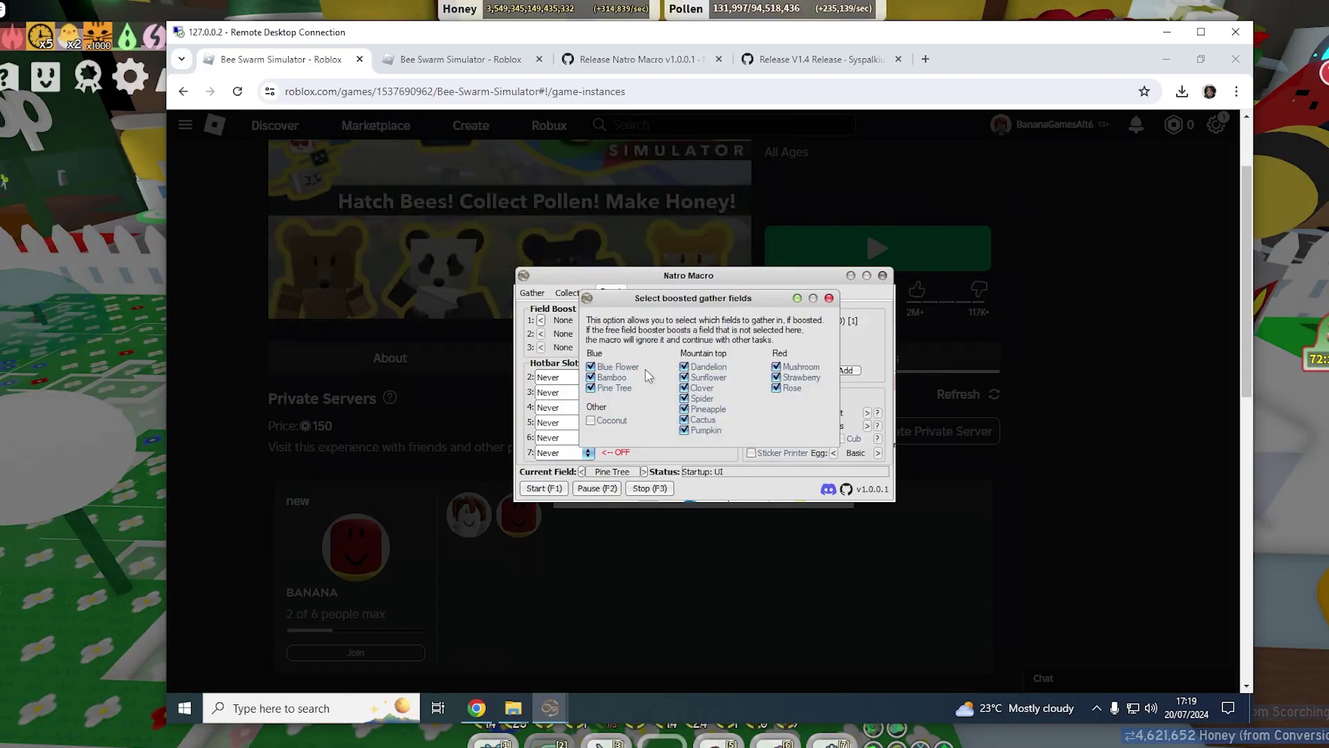
# - Untick Dandelion, Sunflower, Pineapple, Cactus, Pumpkin and Rose from the boosted gather fields
pyautogui.click(685, 367)
pyautogui.click(685, 378)
pyautogui.click(684, 409)
pyautogui.click(684, 420)
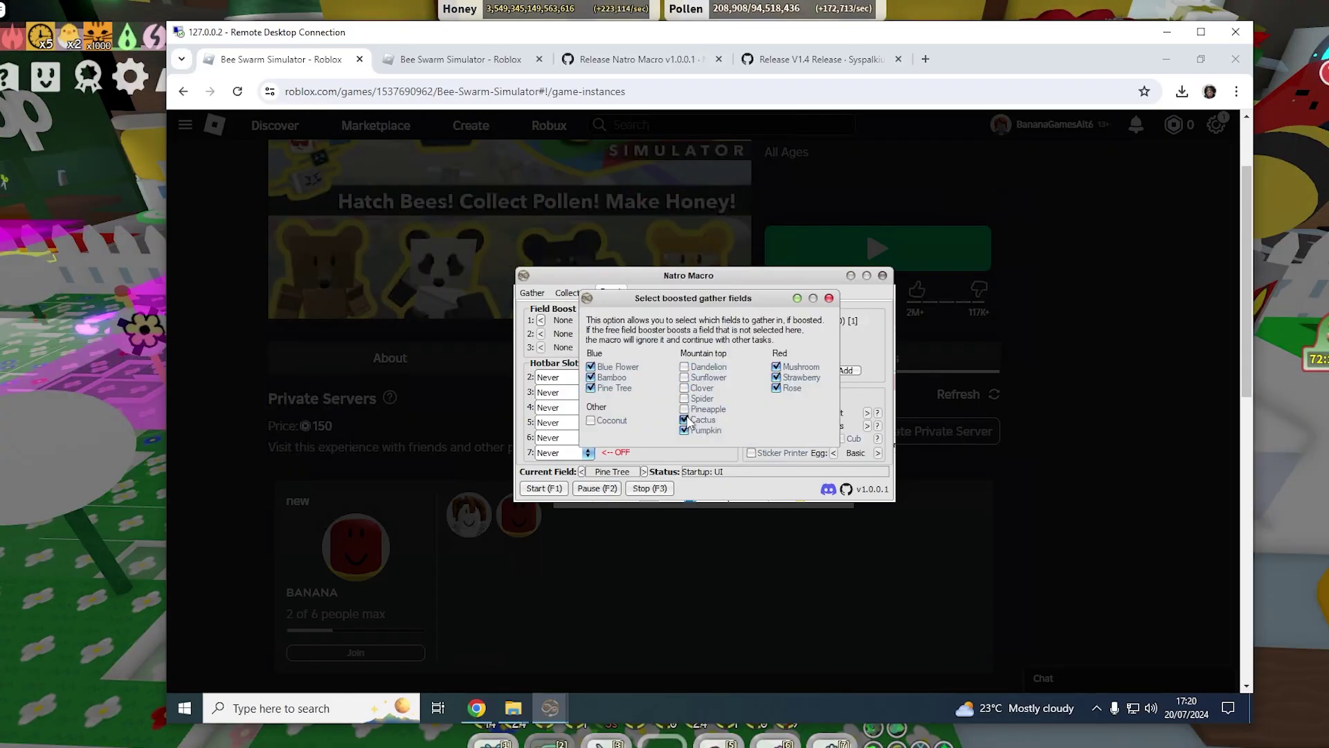
pyautogui.click(684, 430)
pyautogui.click(776, 388)
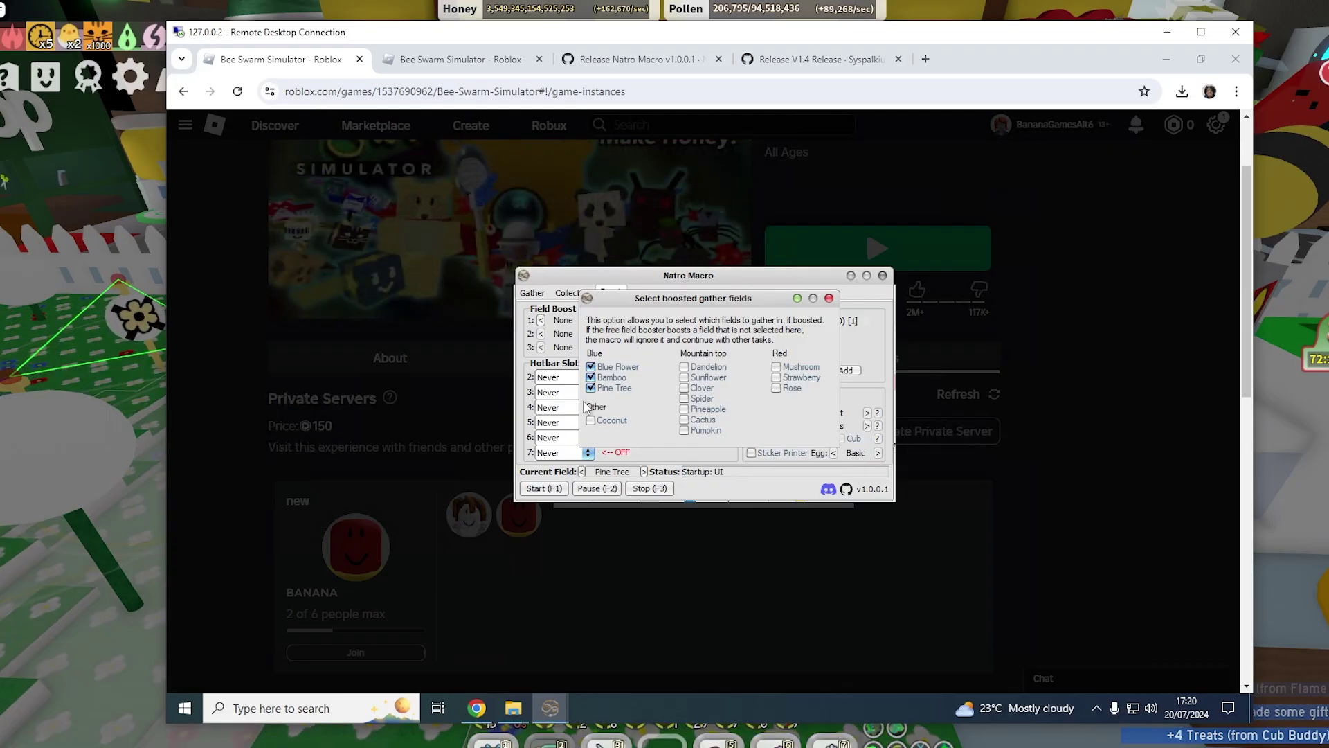
pyautogui.moveTo(715, 303); pyautogui.dragTo(717, 319)
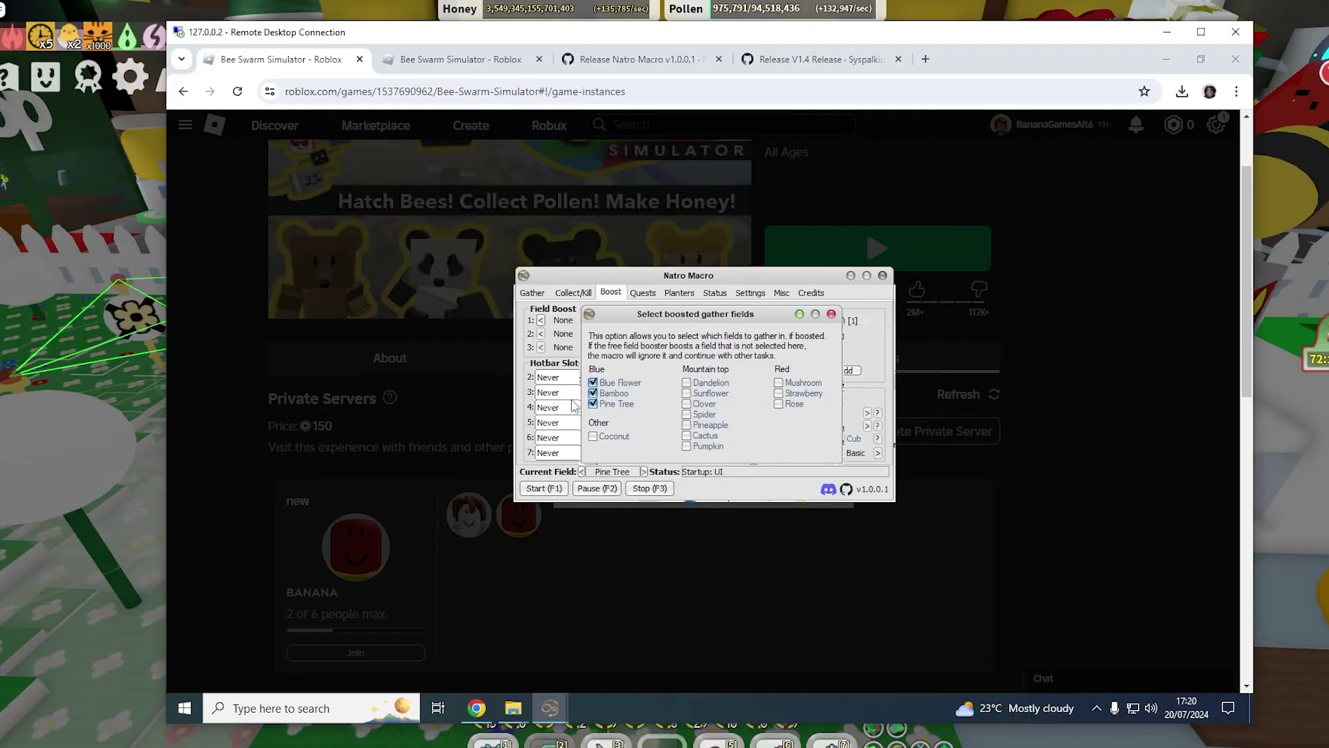
# - Close the boosted fields picker, toggle Sticker Stack and Sticker Printer, and show Quests settings
pyautogui.click(831, 315)
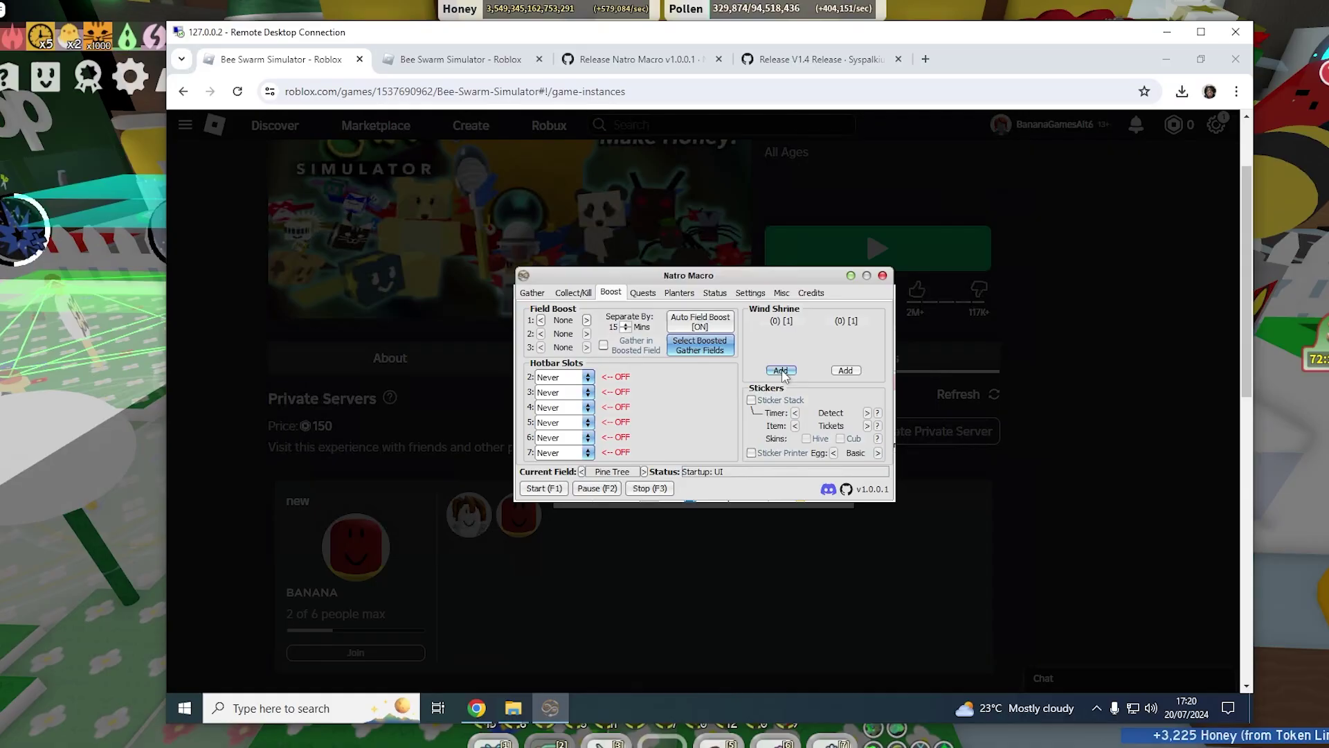
pyautogui.click(753, 399)
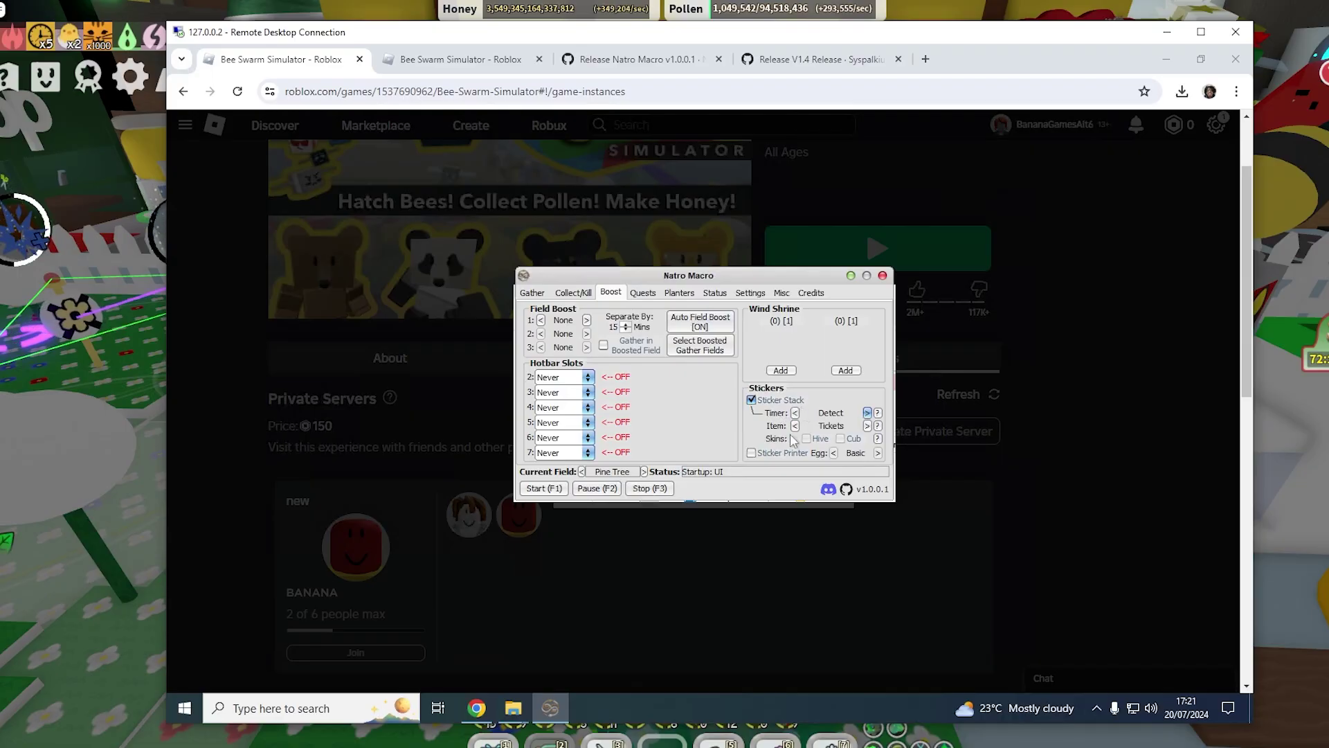
pyautogui.click(789, 453)
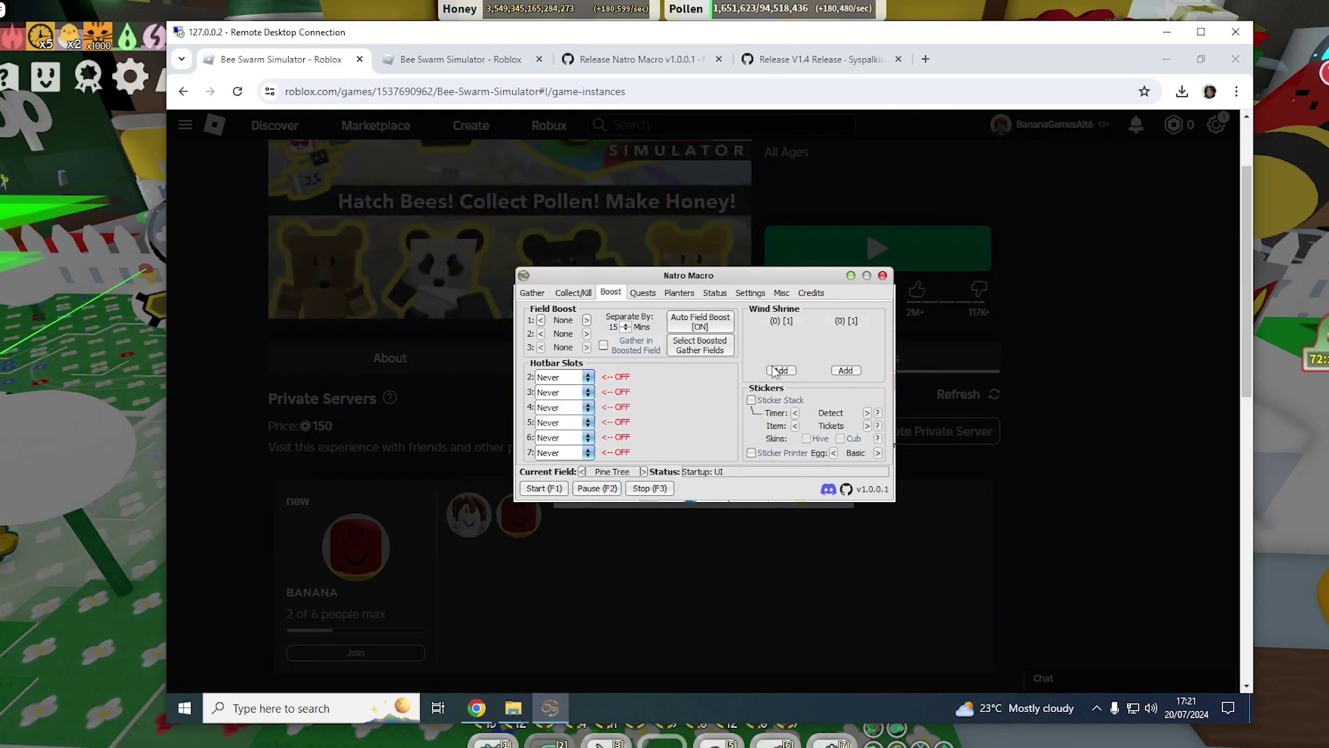
pyautogui.click(643, 292)
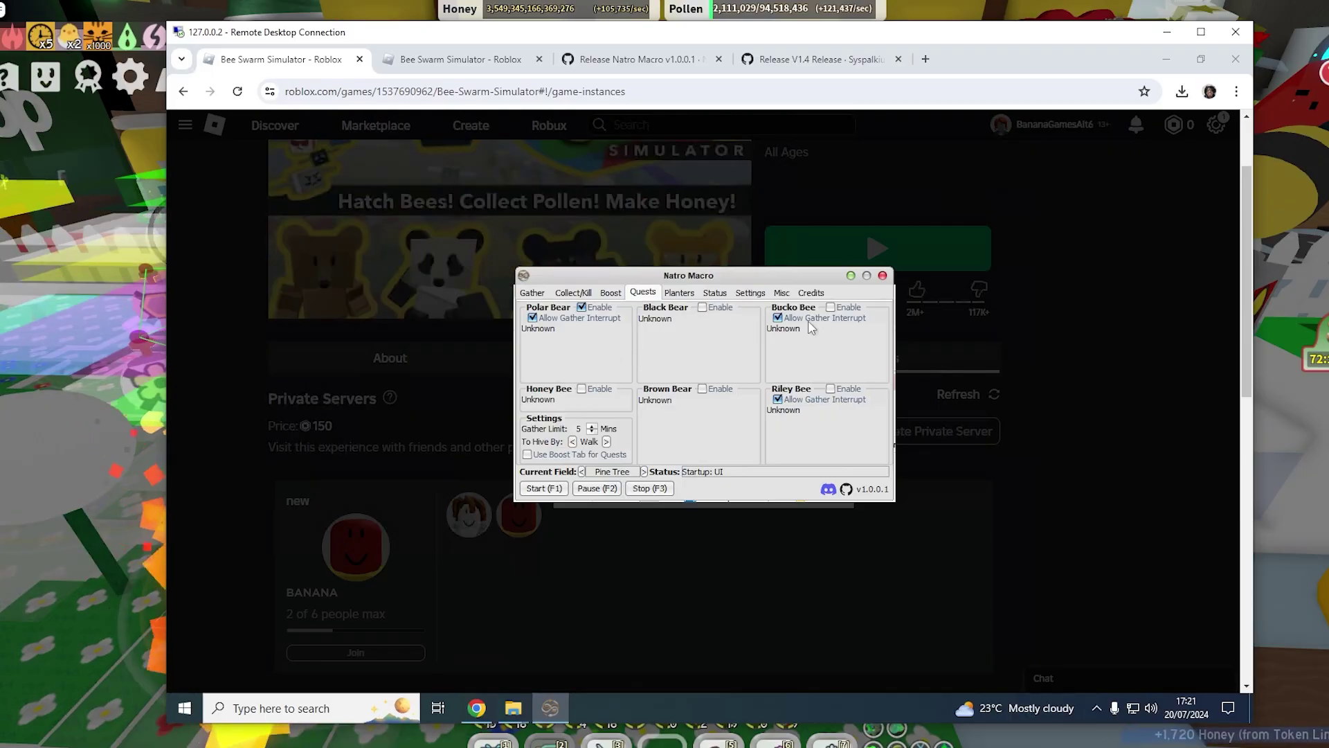
# - Dismiss the macro's message box and open Bee Swarm Simulator's Grandmaster badges list
pyautogui.click(702, 307)
pyautogui.click(828, 418)
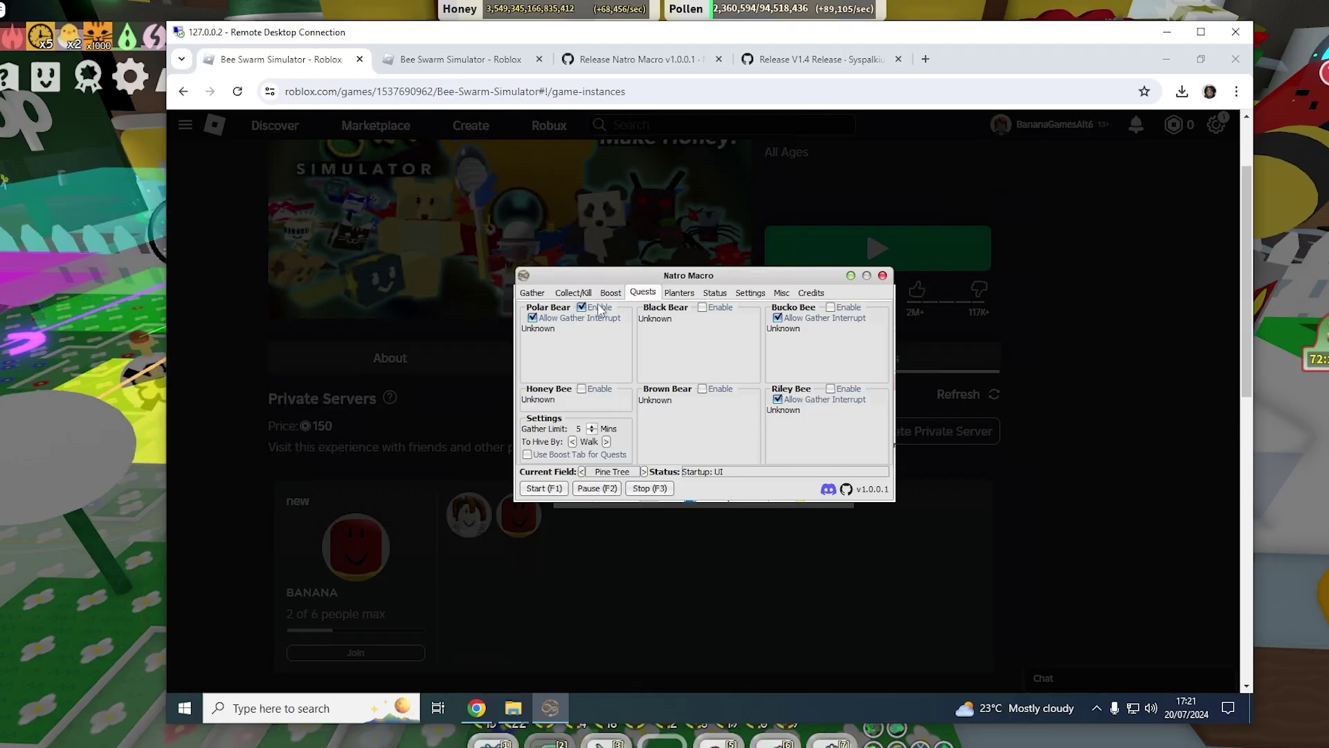
pyautogui.click(72, 81)
pyautogui.click(72, 81)
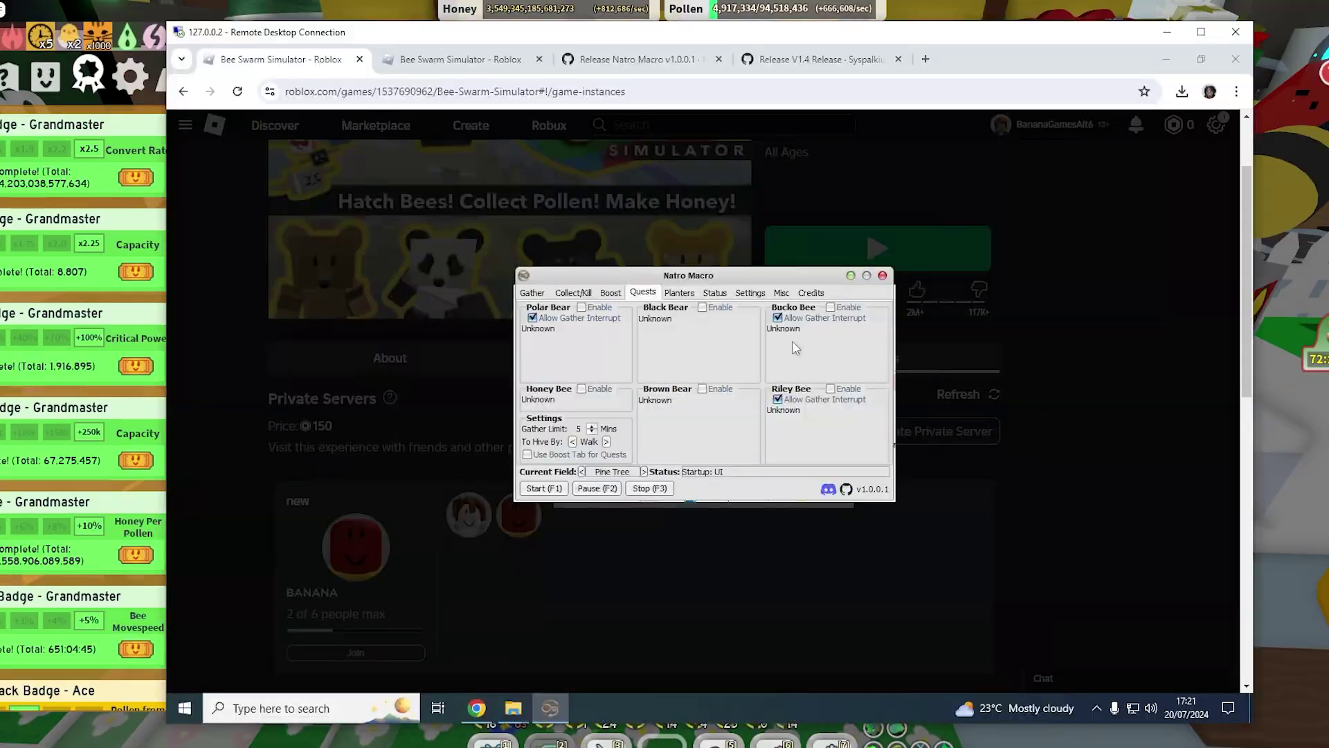
# - Show the planter cycles, toggling between Planters+ and leaving the mode on MANUAL
pyautogui.click(680, 291)
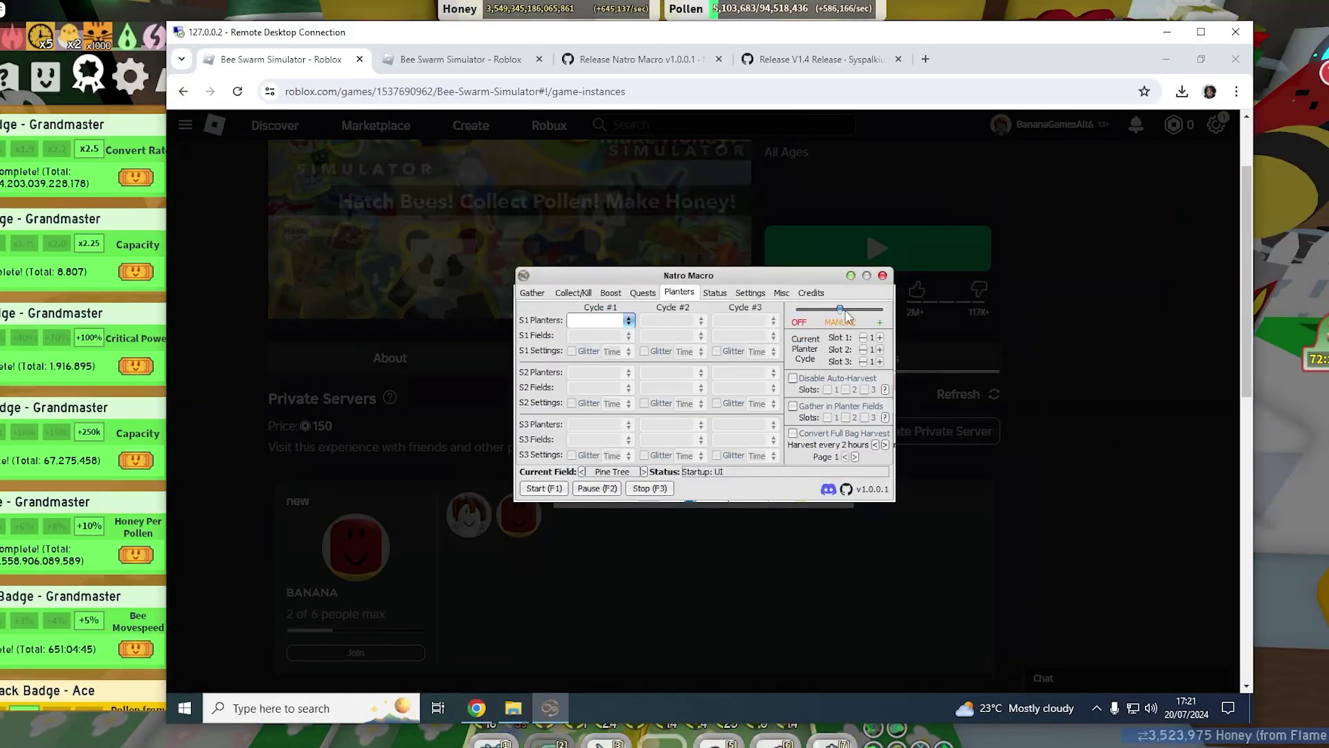
pyautogui.click(594, 323)
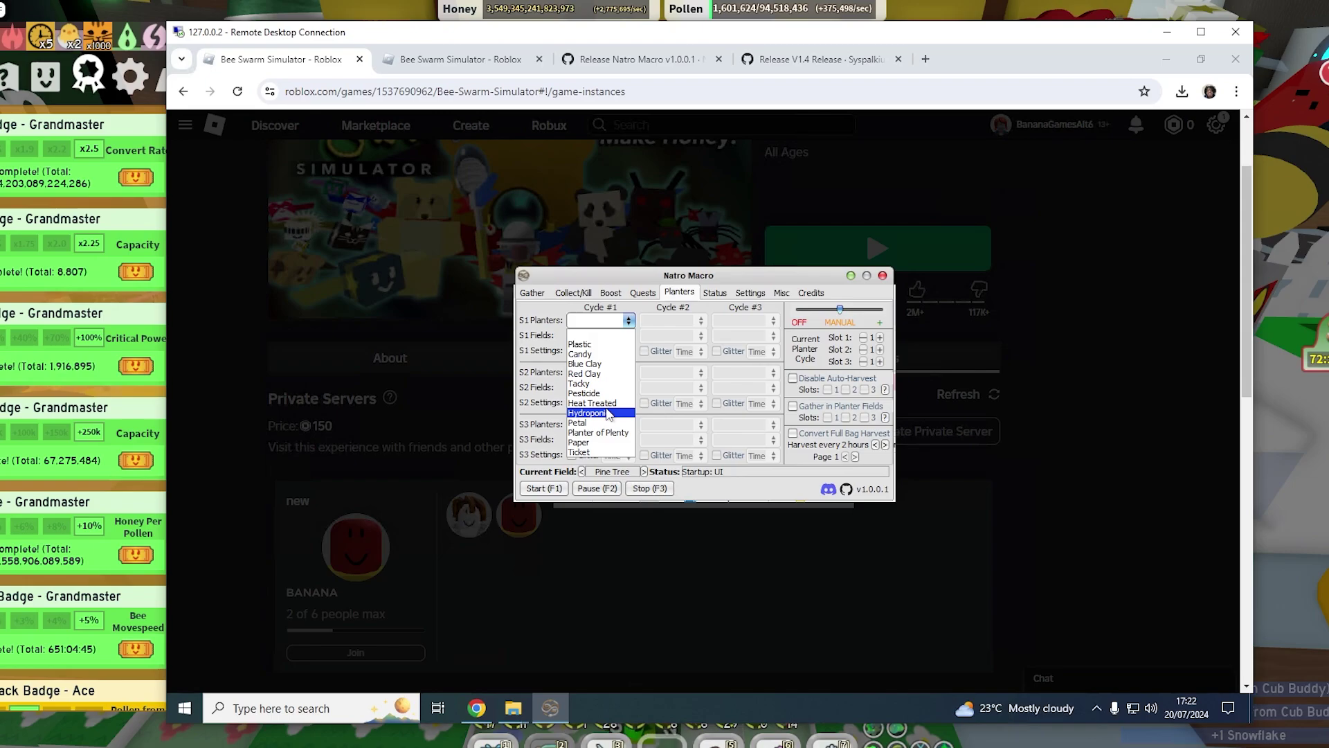
pyautogui.click(587, 327)
pyautogui.click(587, 327)
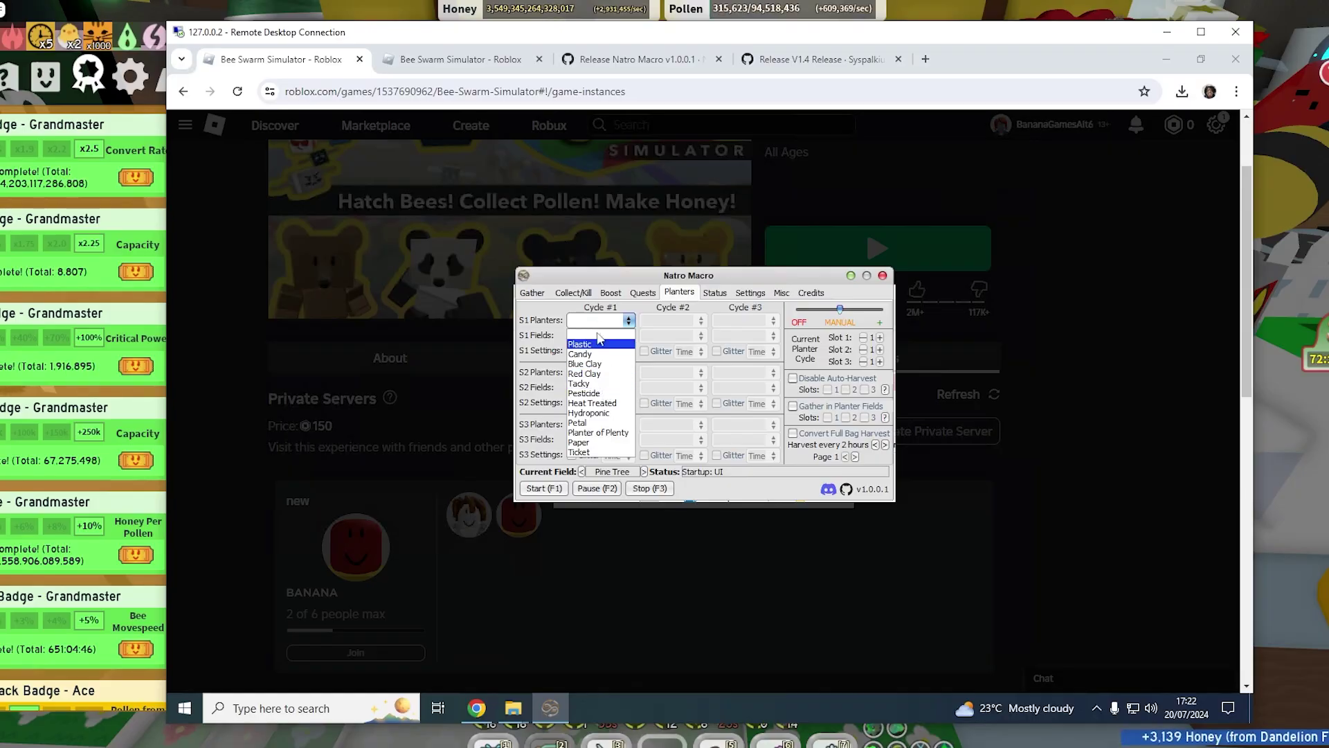
pyautogui.click(874, 310)
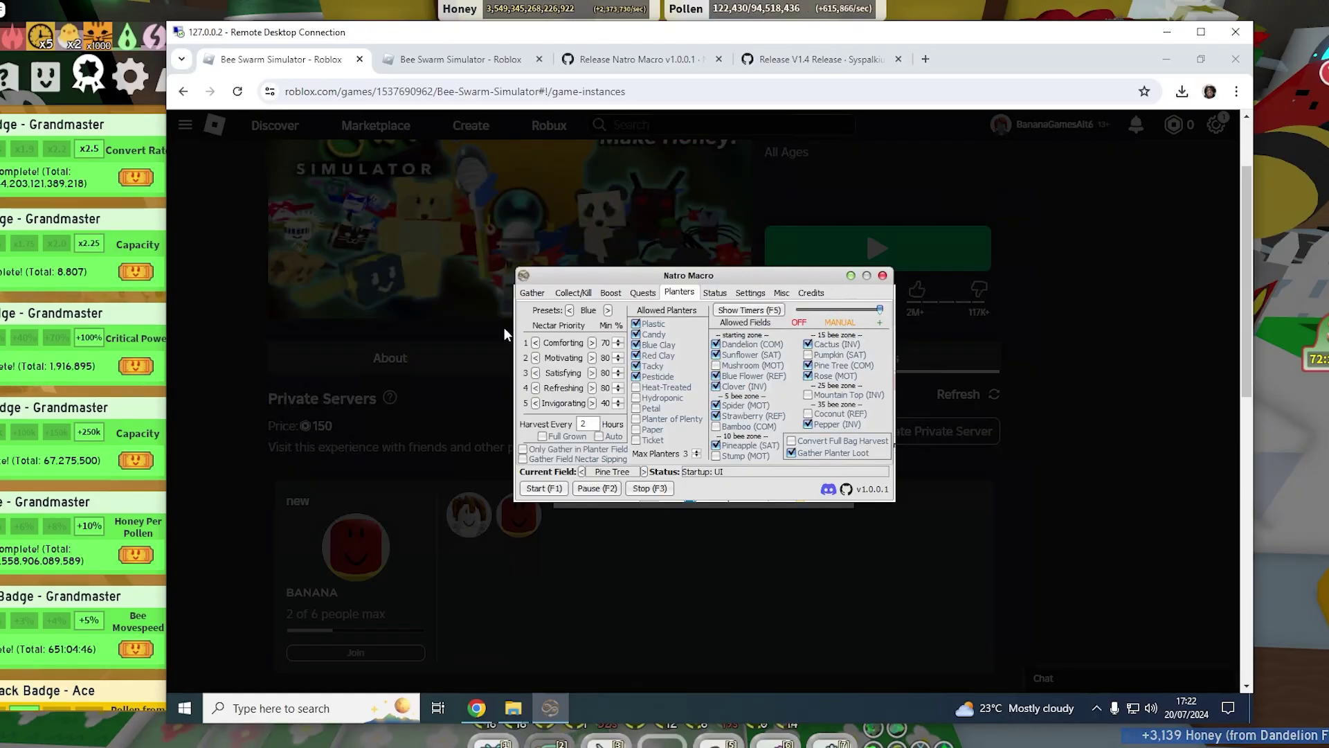
pyautogui.click(842, 310)
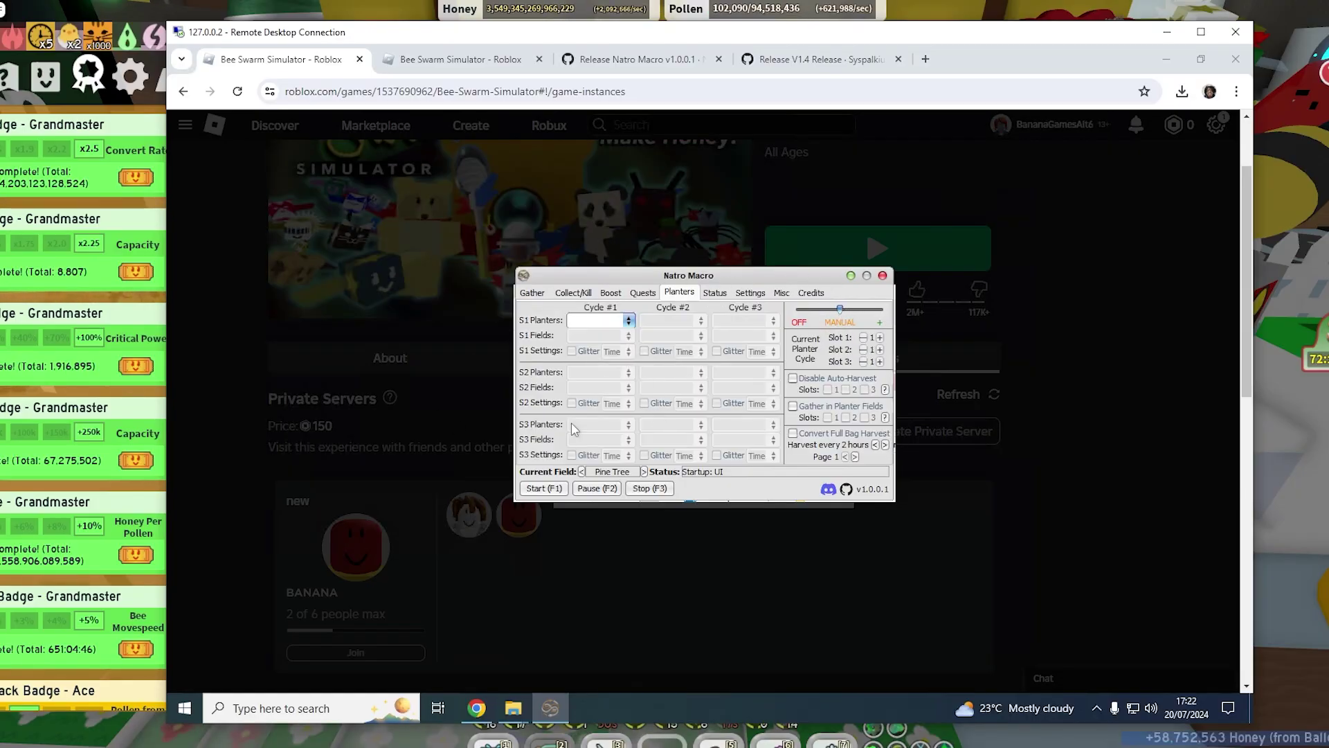
pyautogui.click(842, 309)
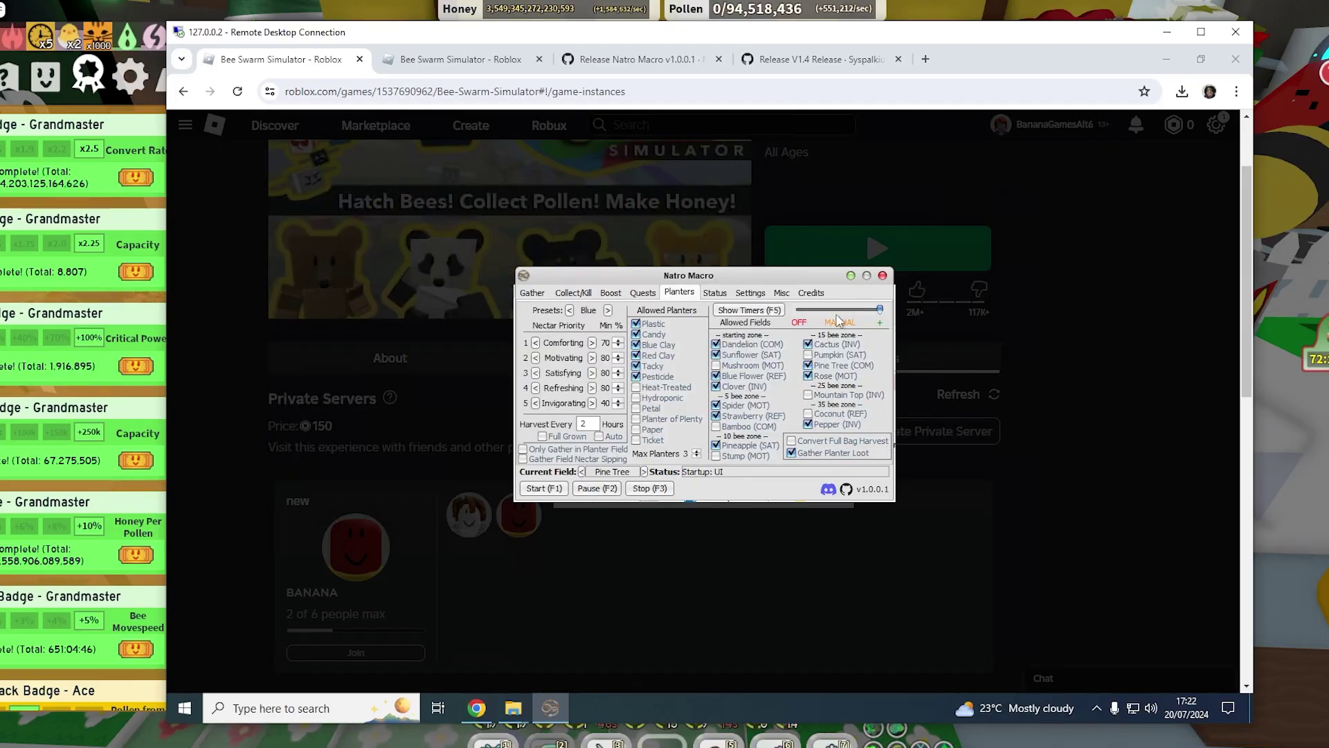
pyautogui.click(849, 317)
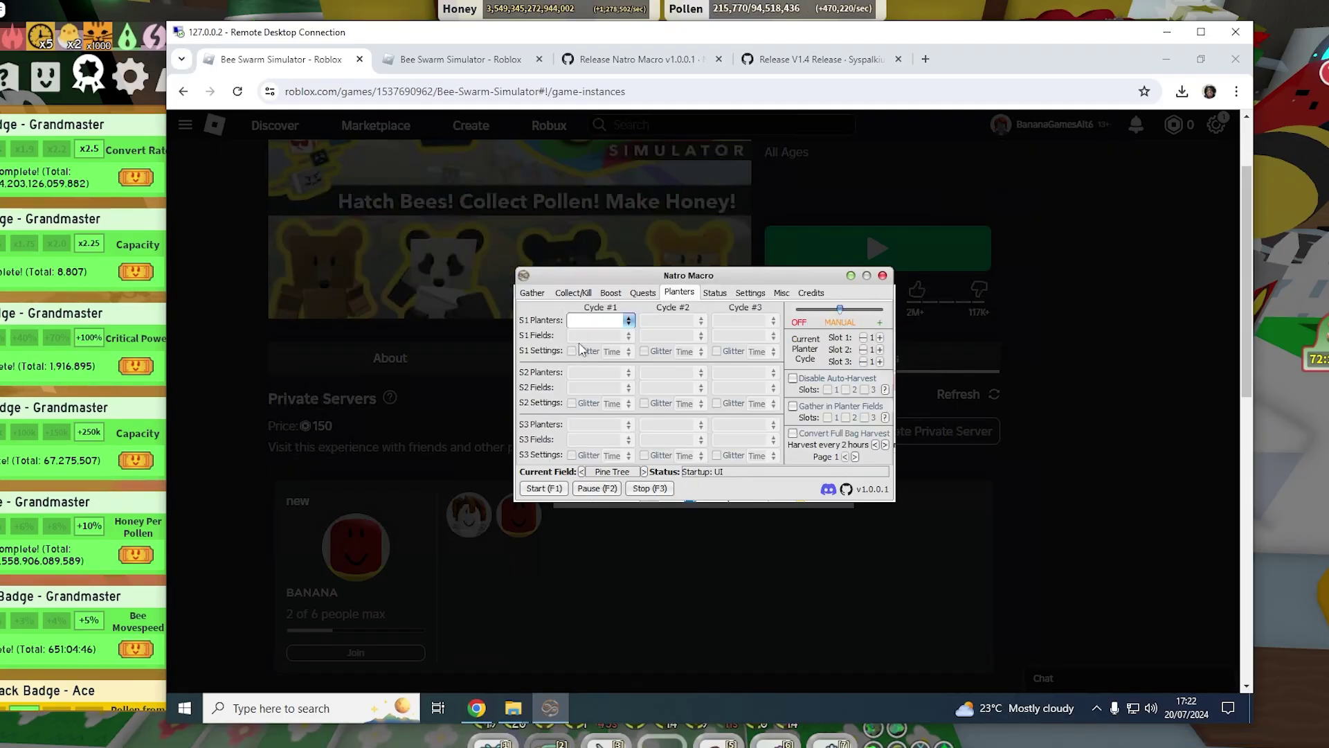
# - Put a Petal planter in Sunflower for Cycle #1's first slot, keeping Time harvesting
pyautogui.click(609, 320)
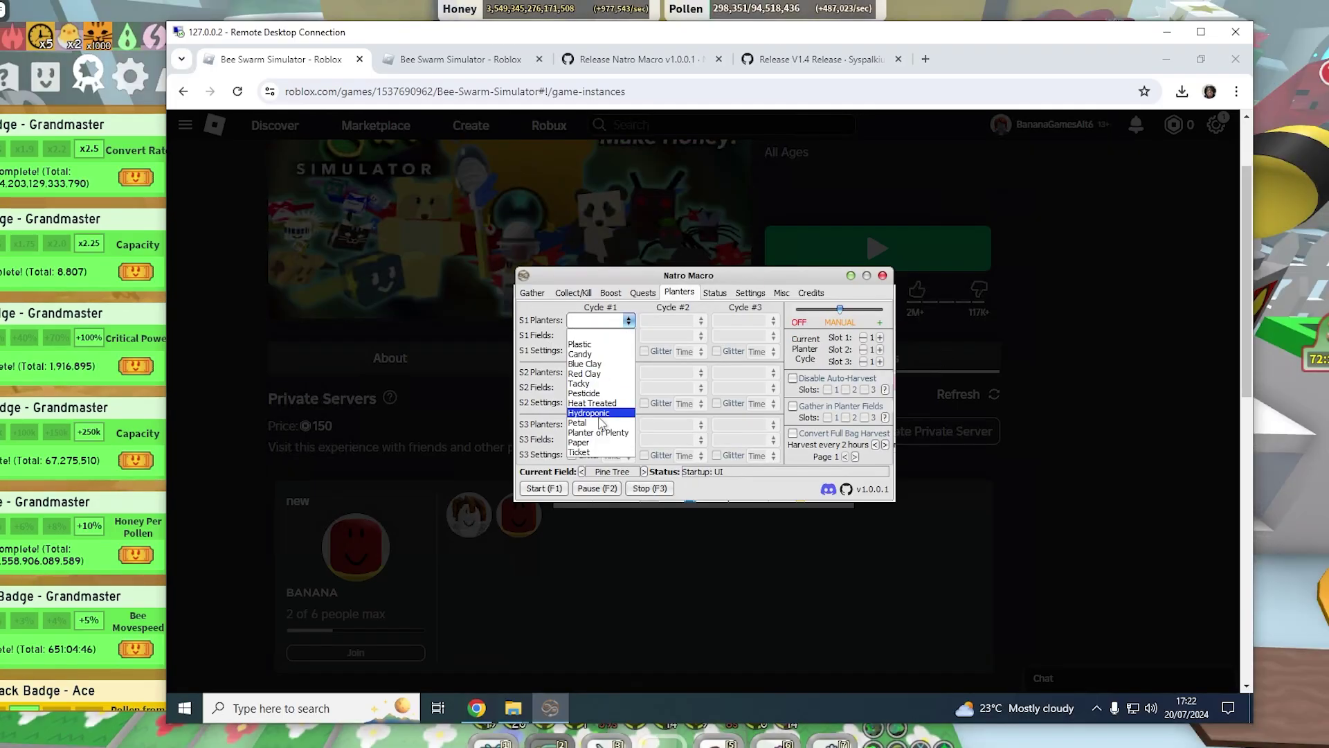
pyautogui.click(597, 423)
pyautogui.click(609, 320)
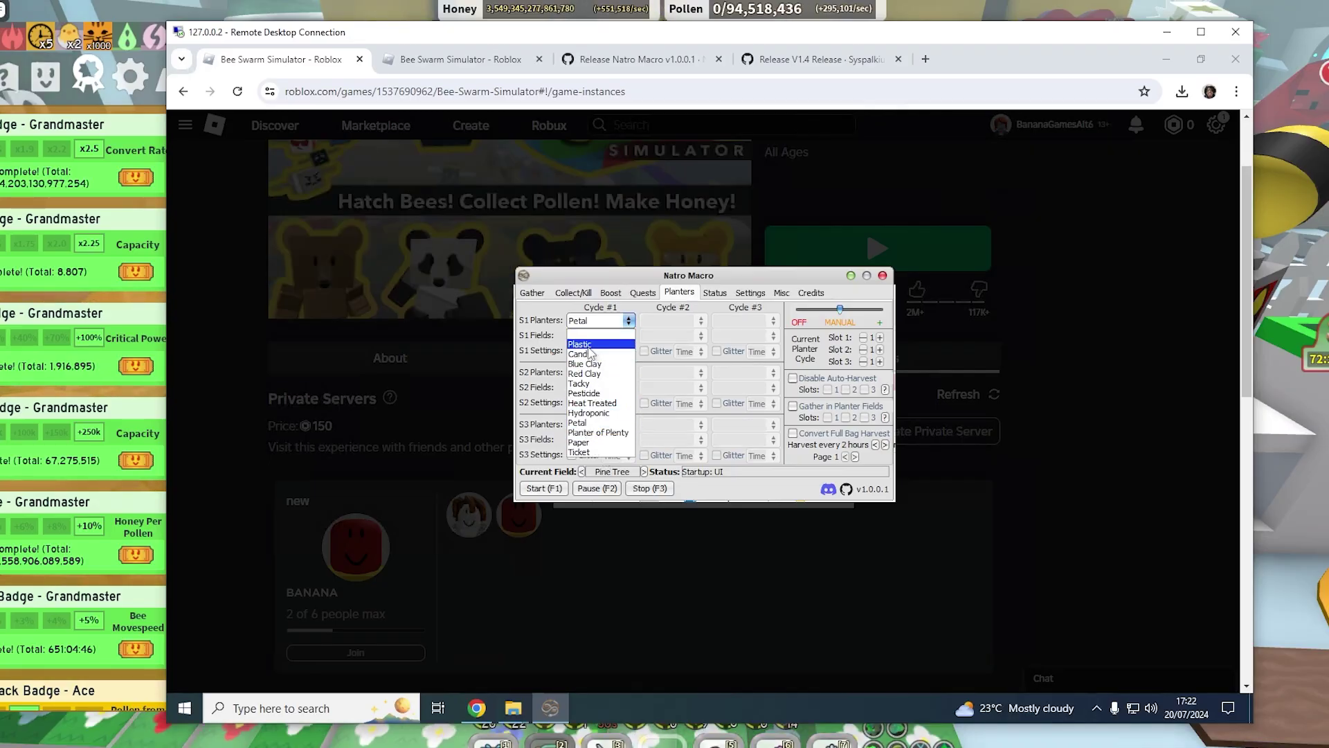
pyautogui.click(597, 423)
pyautogui.click(609, 319)
pyautogui.click(597, 423)
pyautogui.click(604, 336)
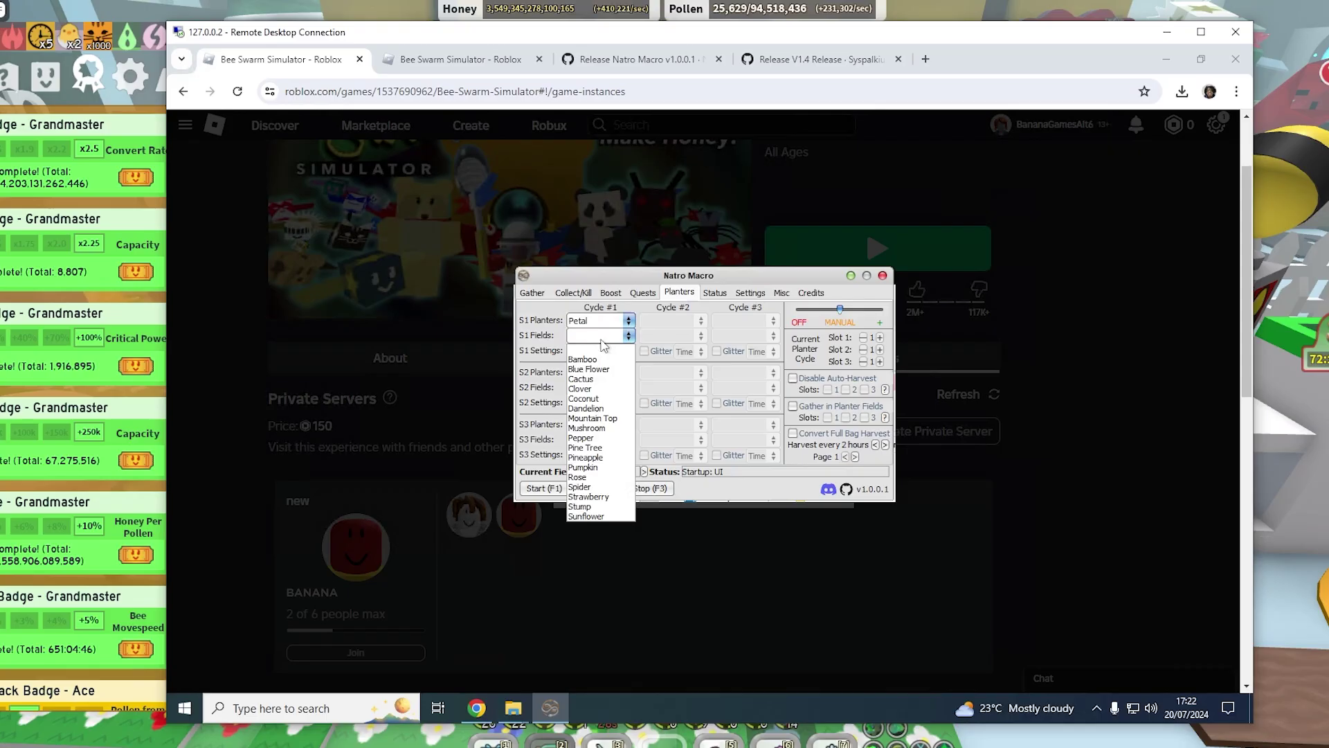
pyautogui.click(595, 516)
pyautogui.click(620, 353)
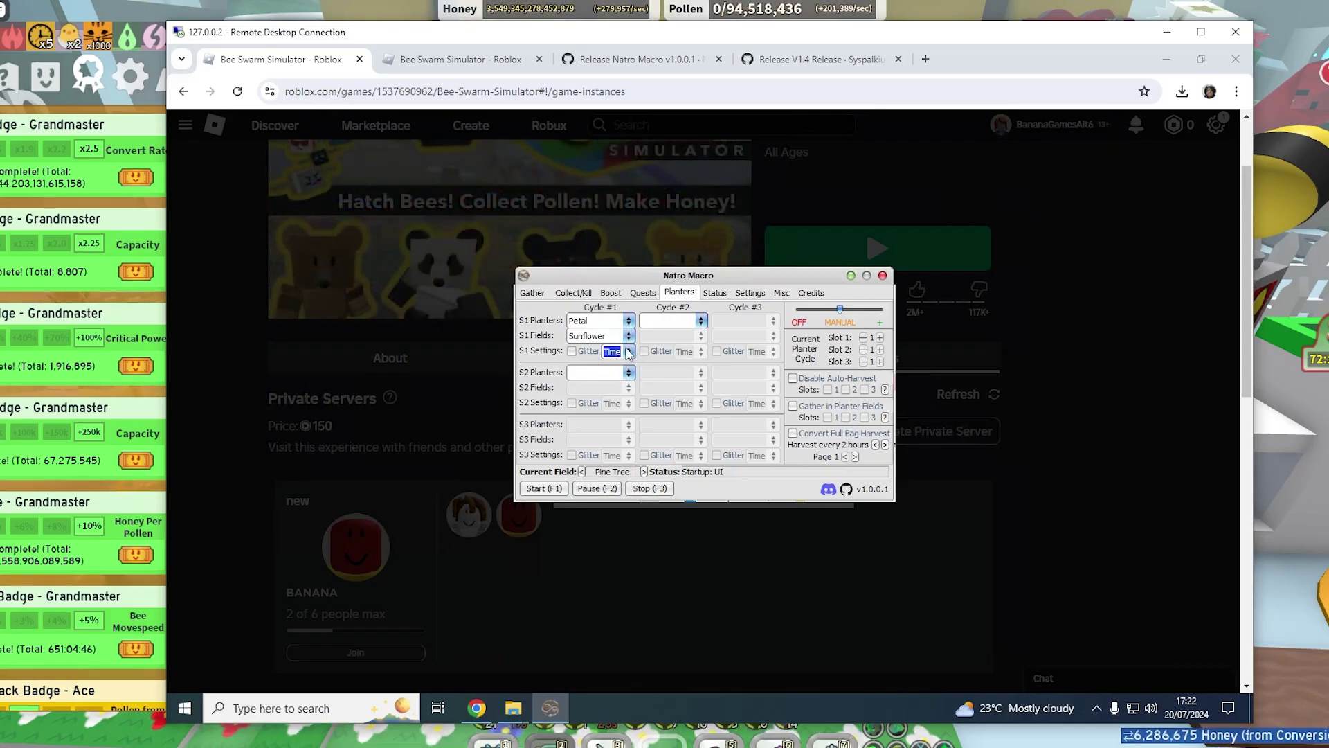
pyautogui.click(628, 352)
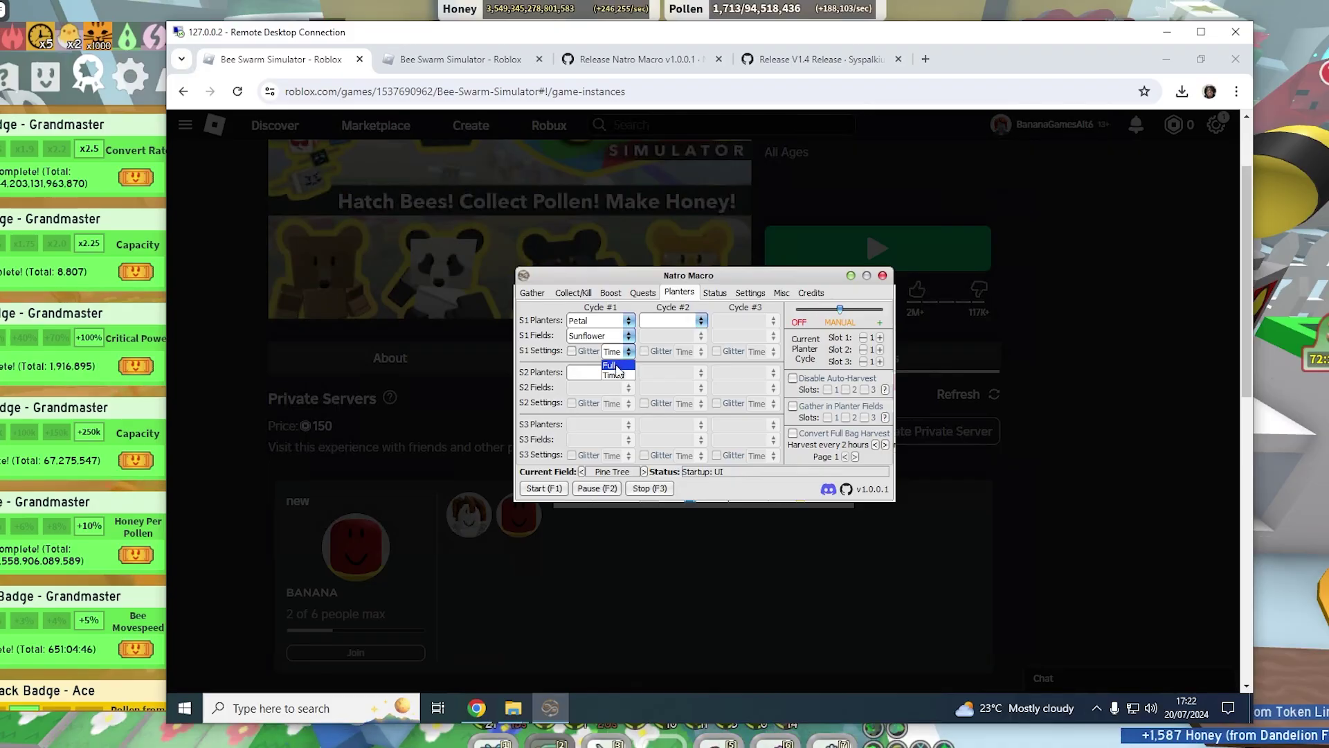
pyautogui.click(613, 374)
# - Set Petal planters in Pine Tree for Cycle #2 and Pineapple for Cycle #3
pyautogui.click(665, 323)
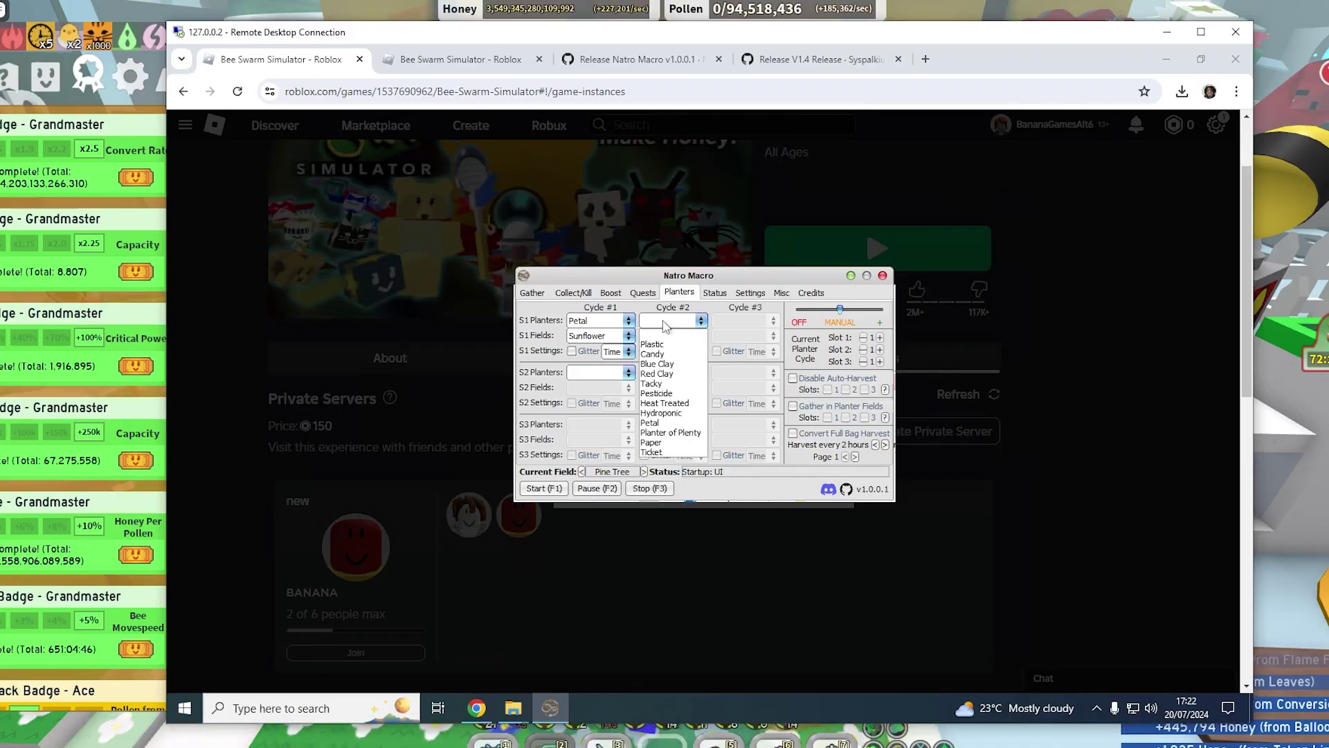
pyautogui.click(655, 422)
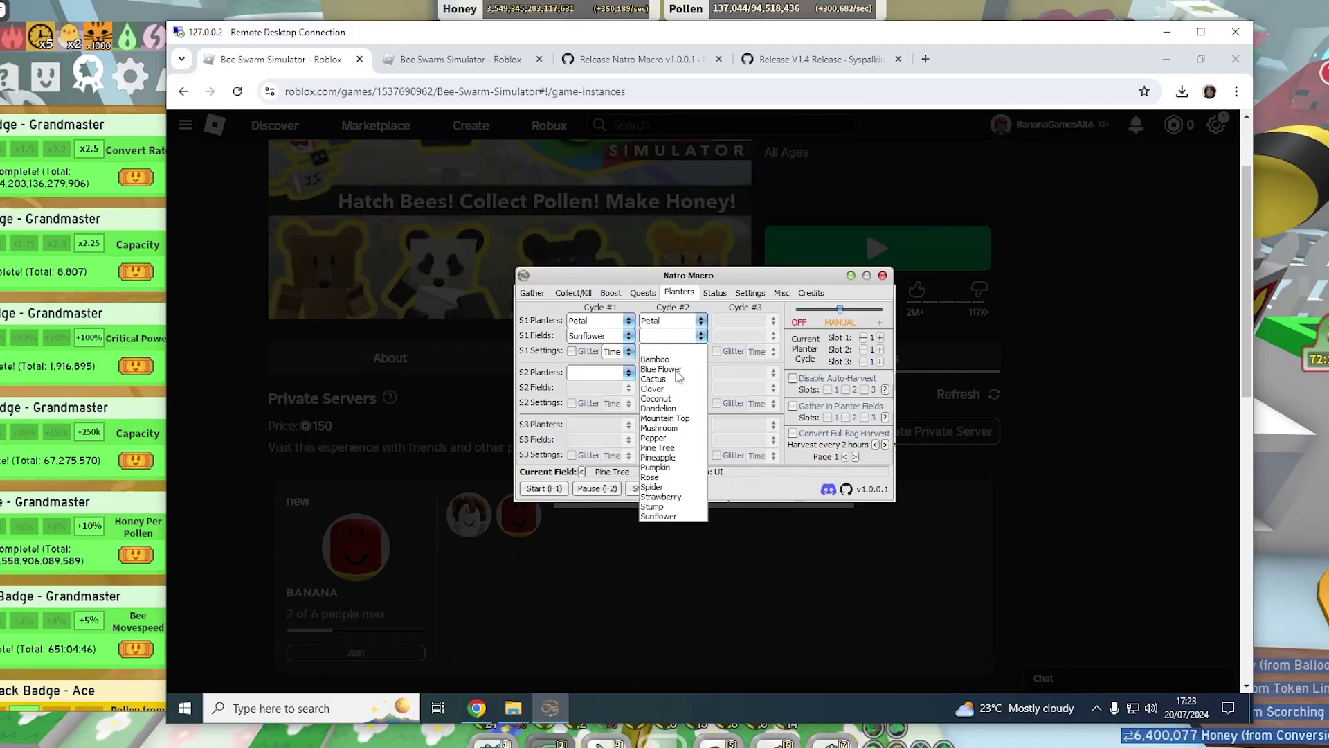
pyautogui.click(666, 448)
pyautogui.click(759, 322)
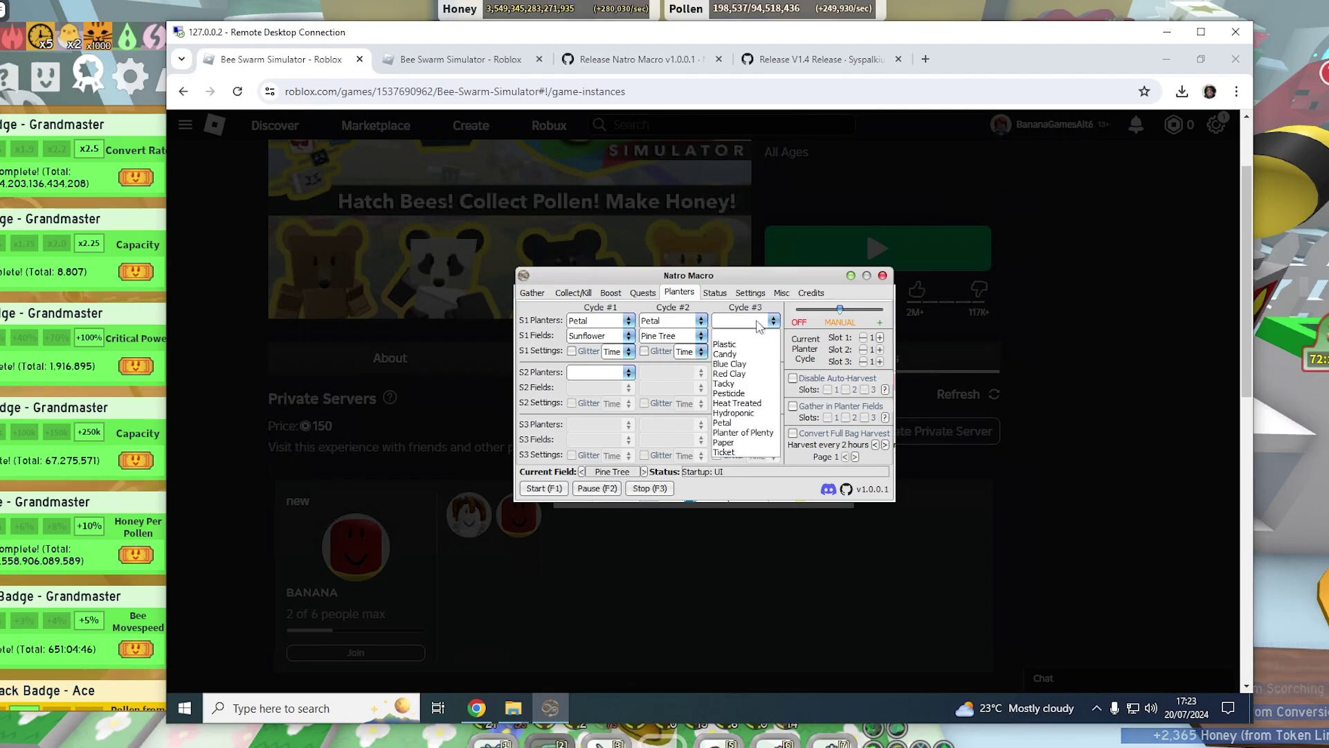
pyautogui.click(724, 422)
pyautogui.click(741, 335)
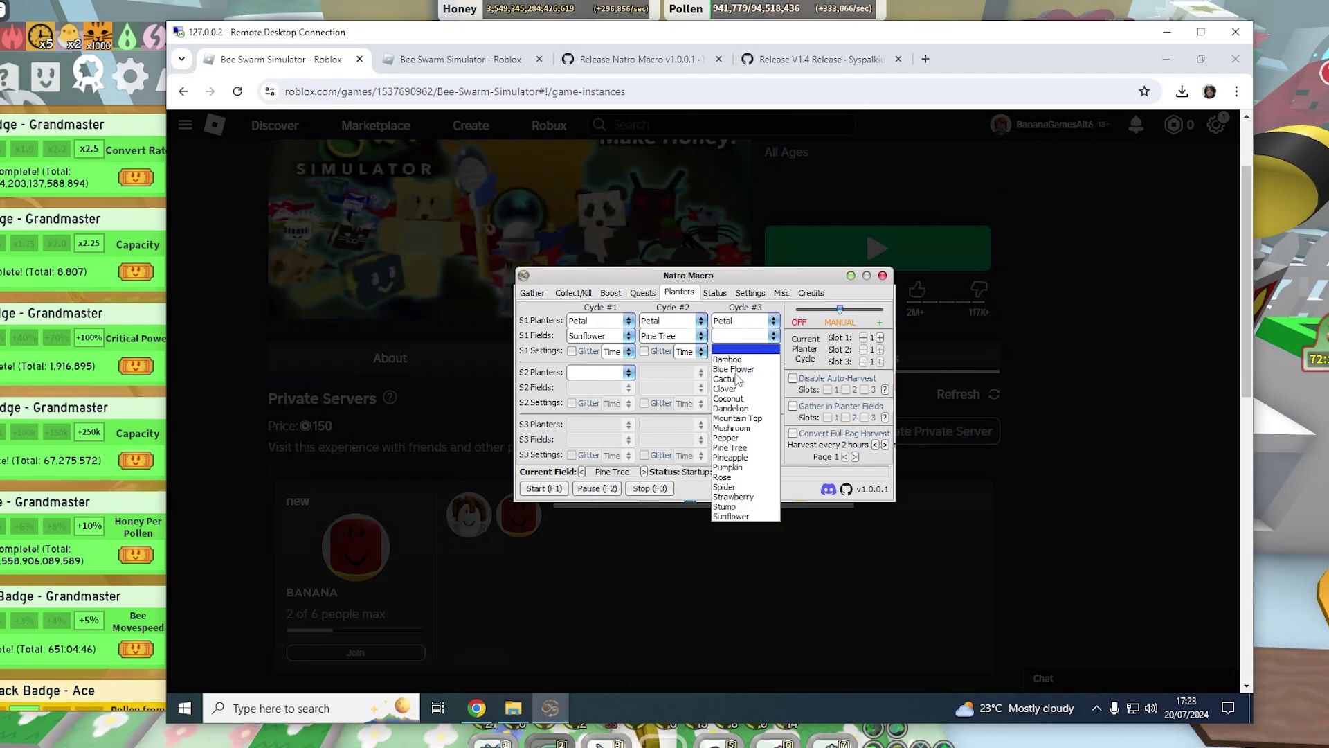
pyautogui.click(729, 467)
# - On the cycles 4–6 page, set Cycle #4's first slot to Petal in Coconut
pyautogui.click(855, 457)
pyautogui.click(628, 320)
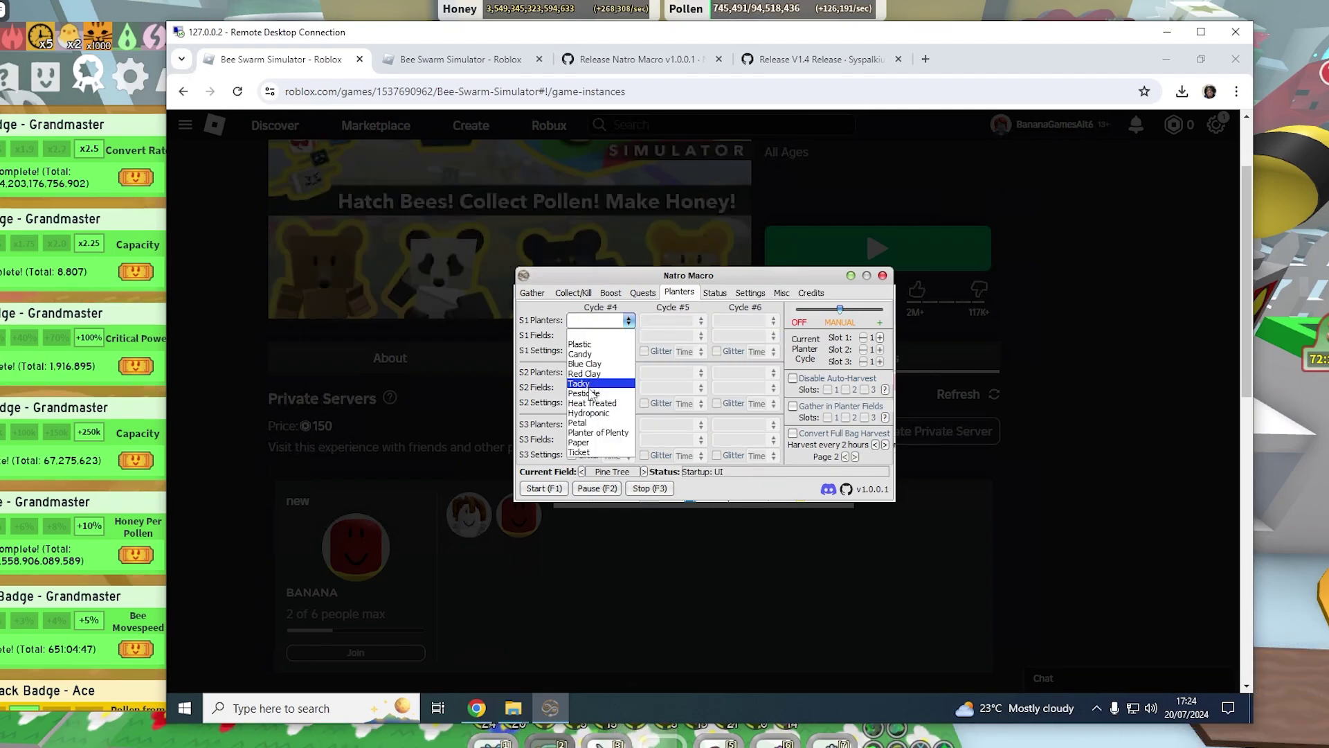
pyautogui.click(592, 424)
pyautogui.click(628, 335)
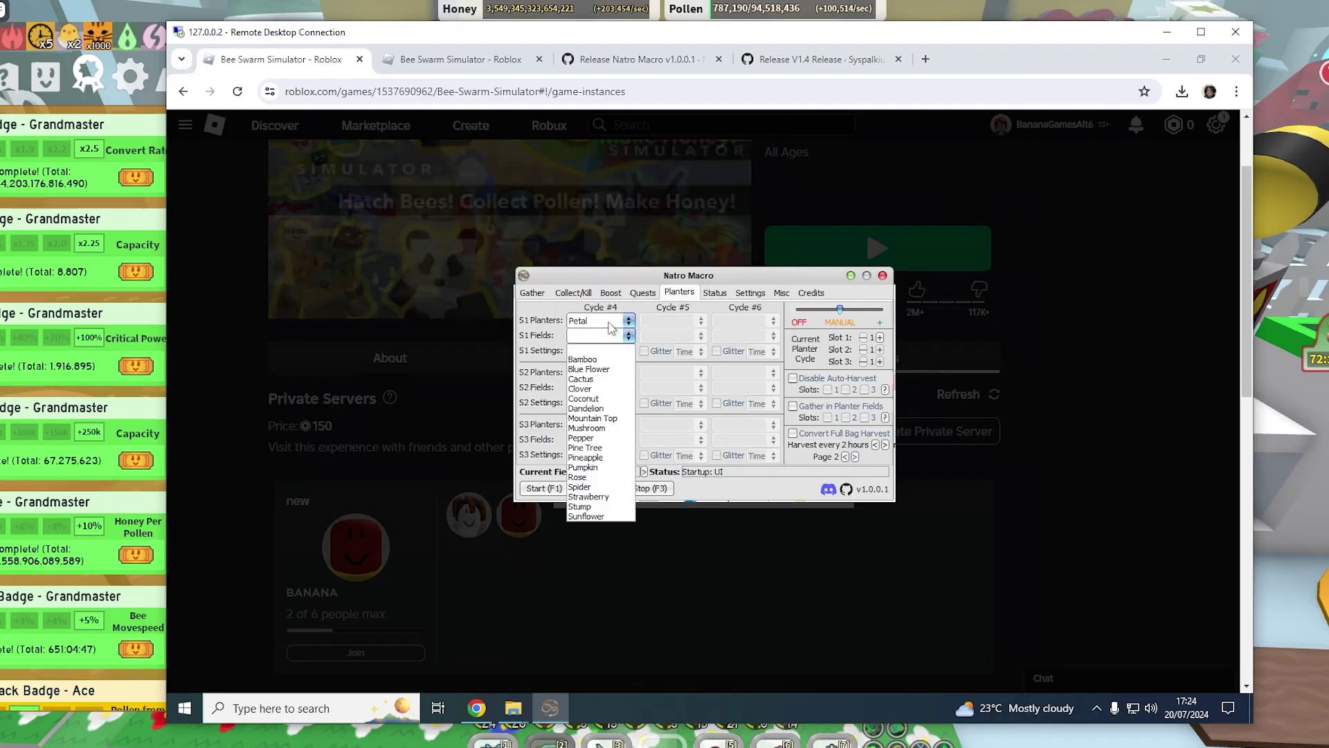
pyautogui.click(583, 468)
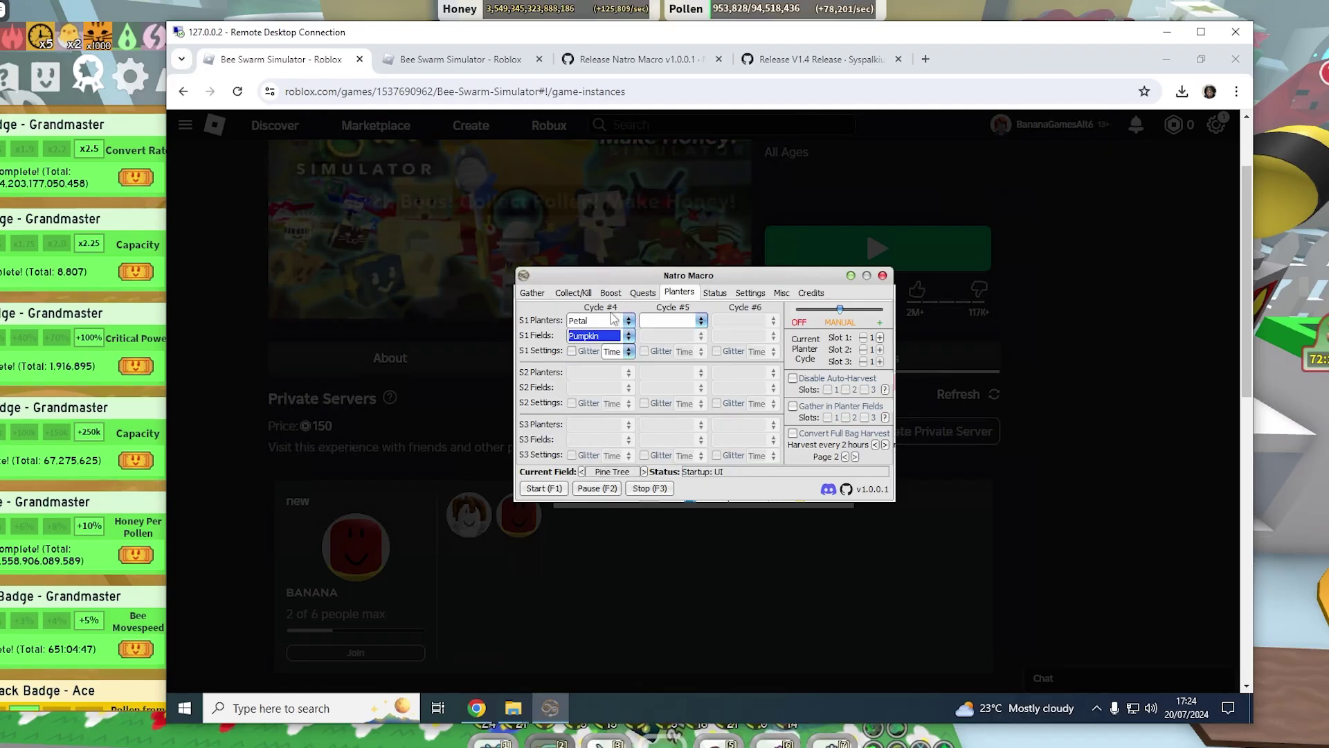
pyautogui.hotkey('alt', 'Down')
pyautogui.press('c')
pyautogui.press('Down')
pyautogui.press('Down')
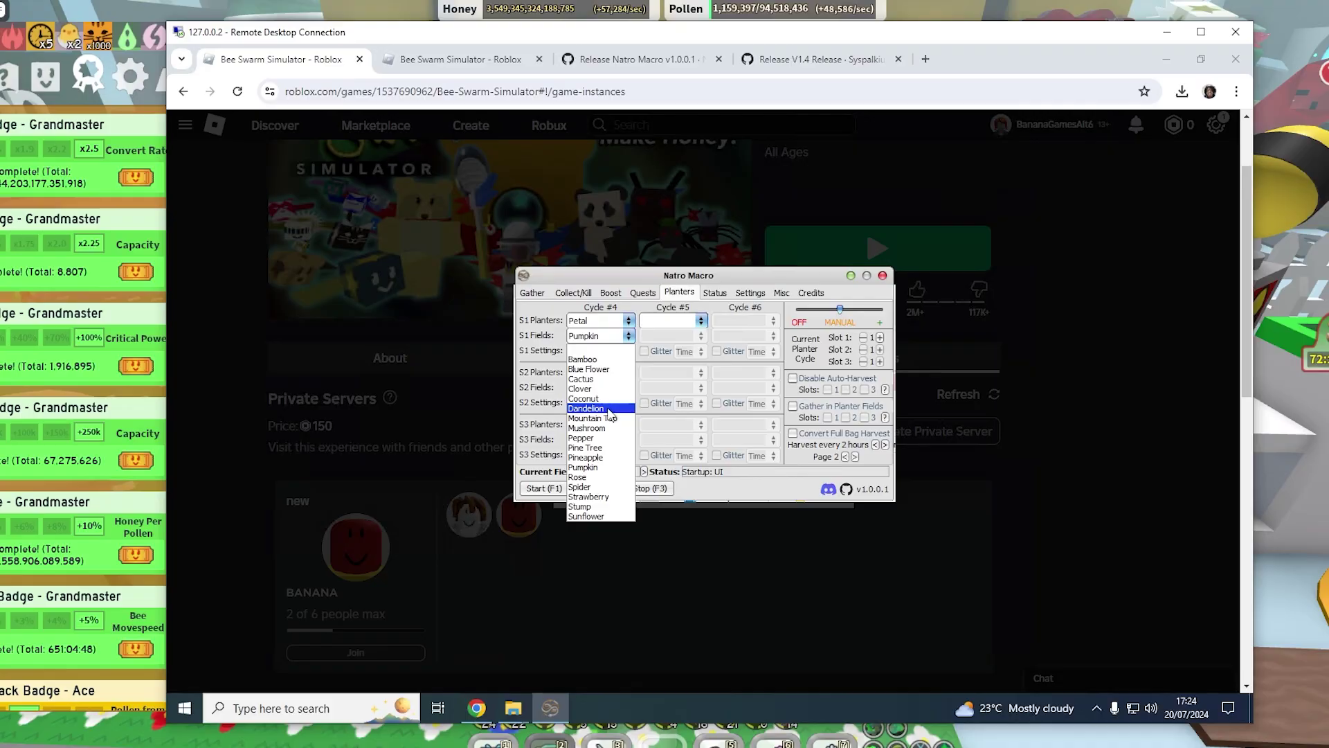
pyautogui.press('Return')
# - Back on cycles 1–3, choose Pesticide as Cycle #1's second-slot planter
pyautogui.click(845, 457)
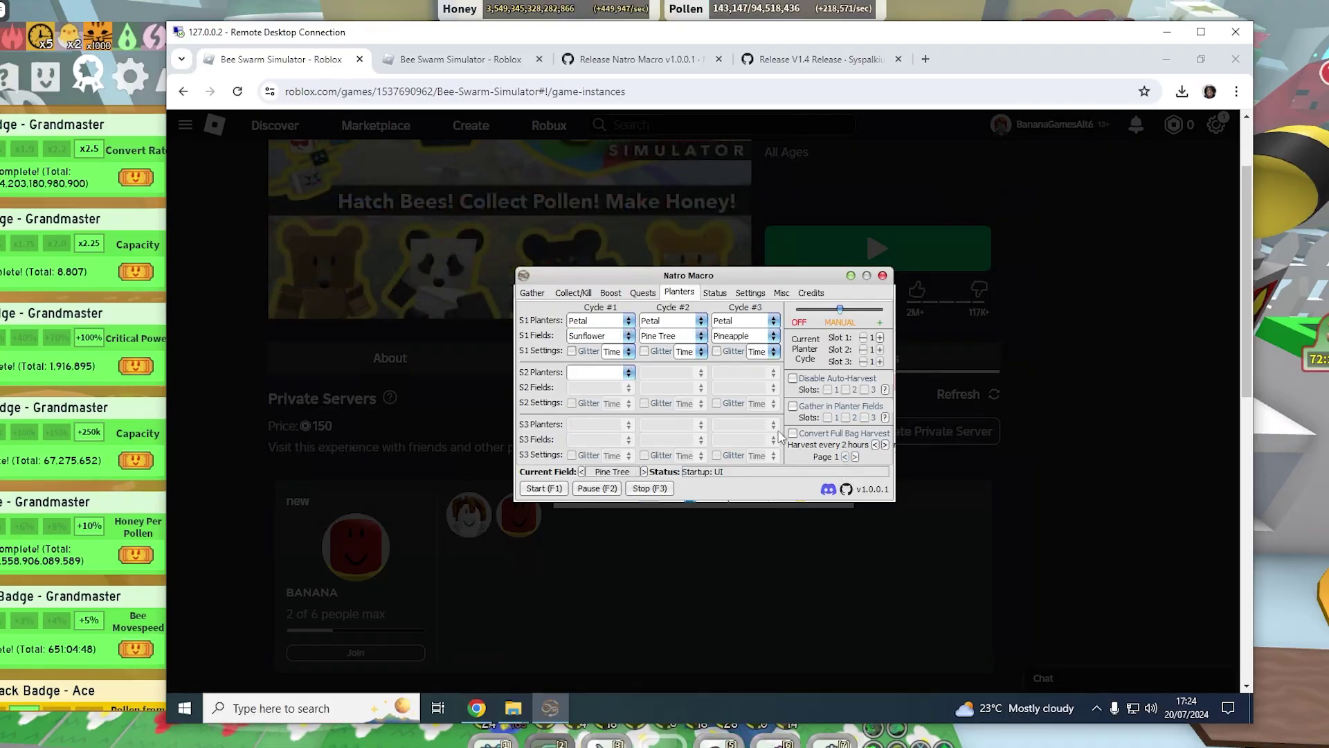
pyautogui.click(628, 372)
pyautogui.click(594, 438)
pyautogui.click(605, 389)
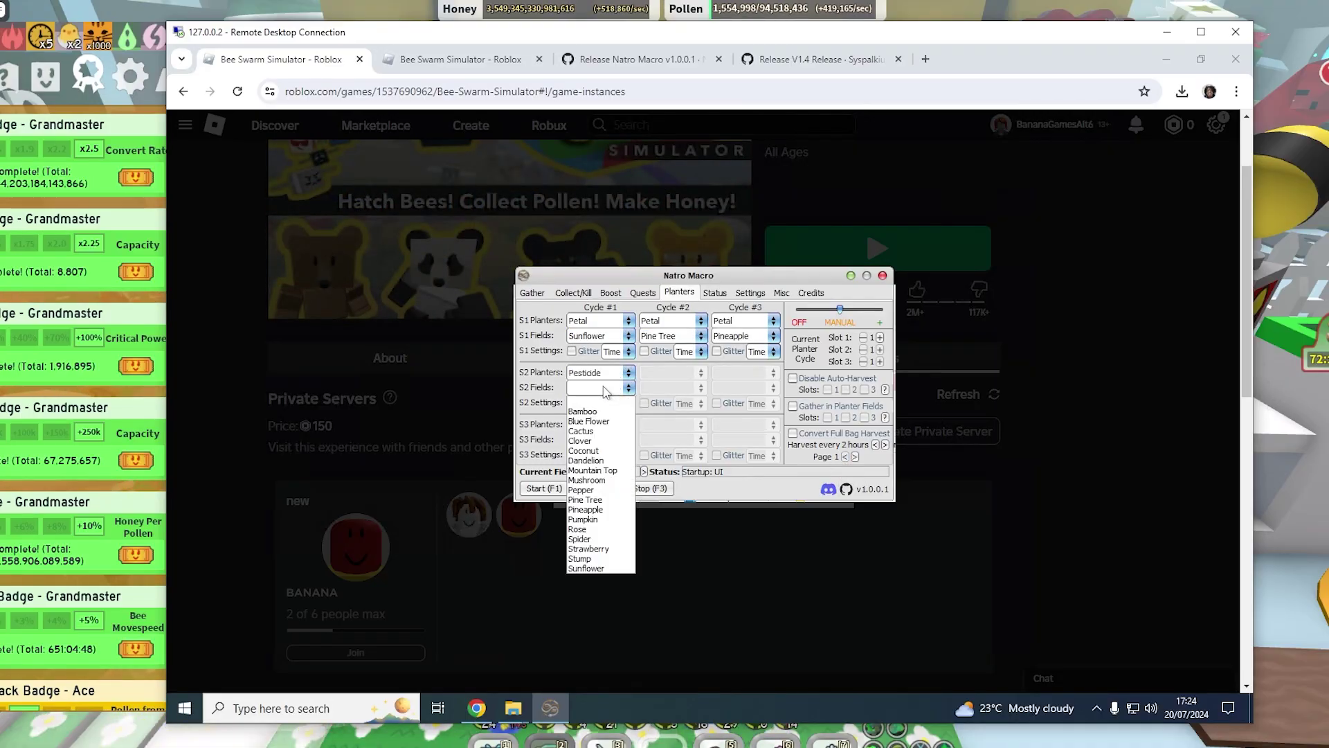
# - Fill second slots: Cycle #1 Spider, Pesticide in Strawberry (Cycle #2) and Mushroom (Cycle #3)
pyautogui.click(589, 539)
pyautogui.click(664, 372)
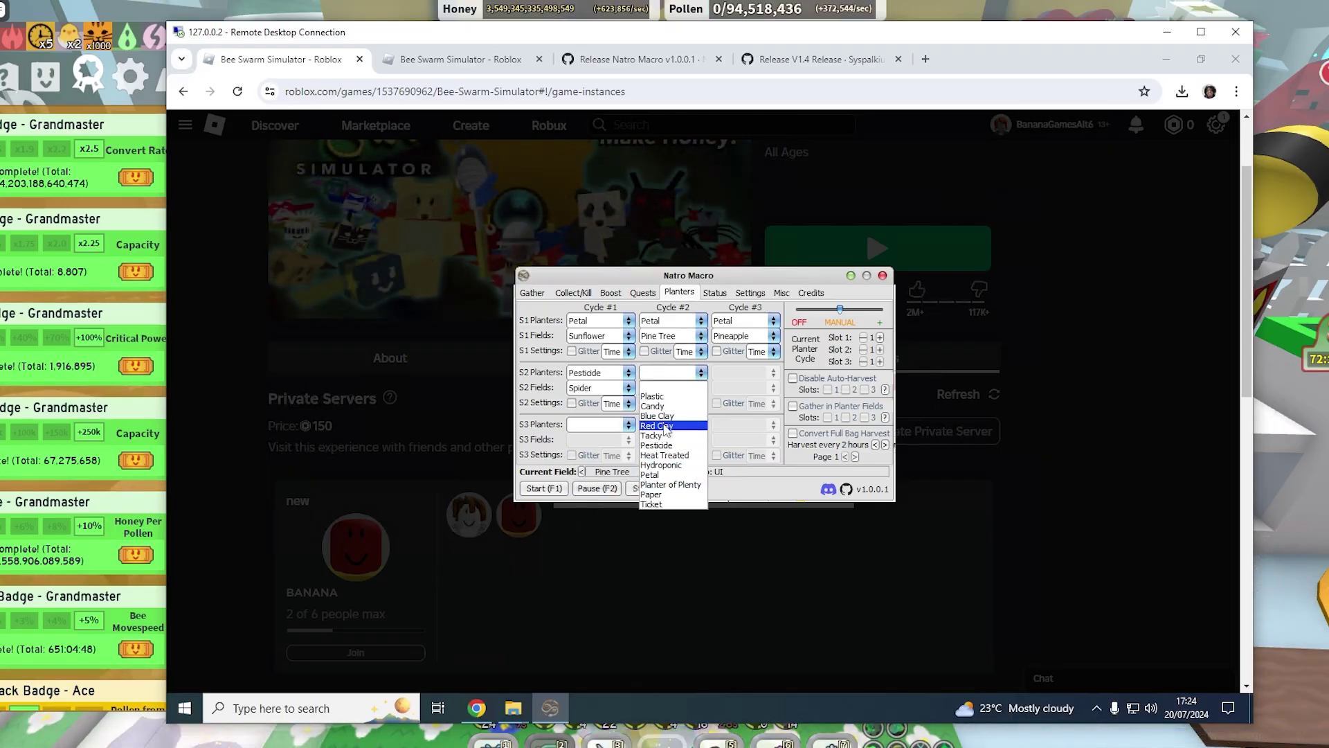
pyautogui.click(662, 454)
pyautogui.click(668, 387)
pyautogui.click(661, 549)
pyautogui.click(741, 372)
pyautogui.click(734, 455)
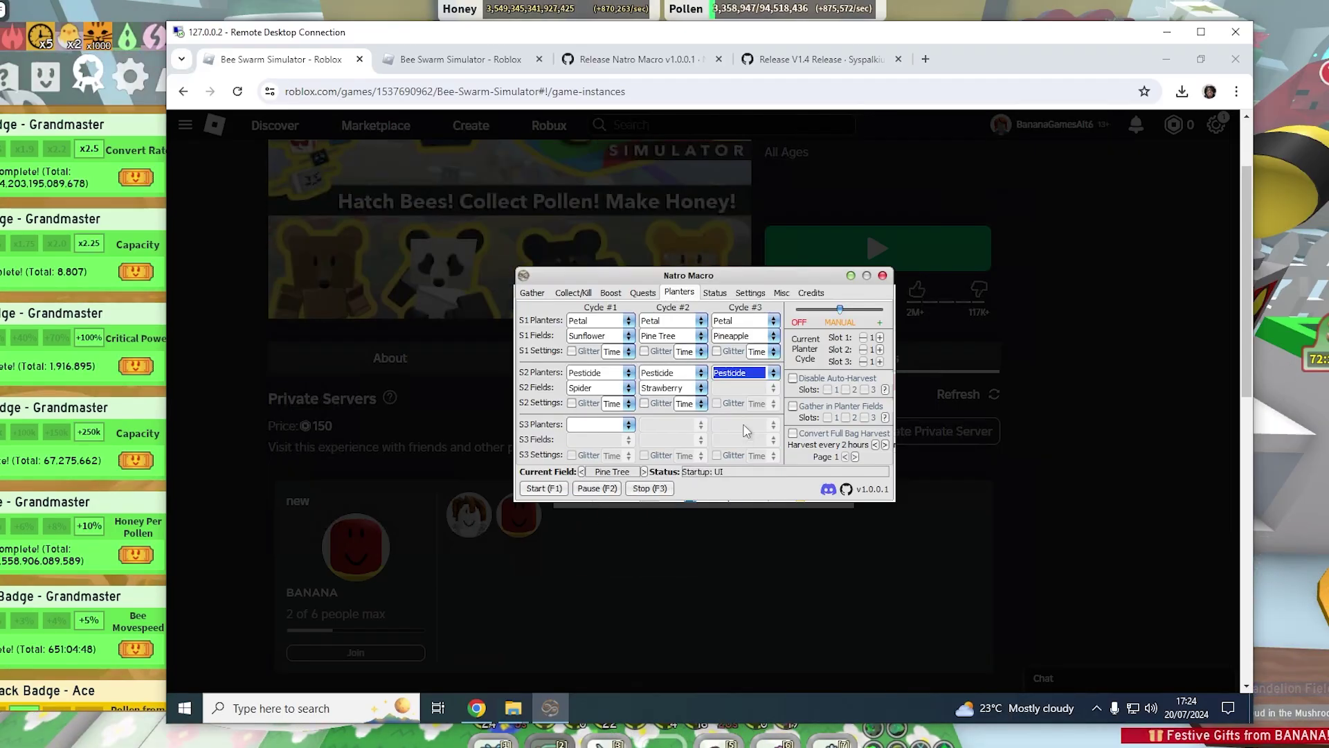
pyautogui.click(741, 388)
pyautogui.click(727, 480)
pyautogui.click(856, 457)
pyautogui.click(610, 373)
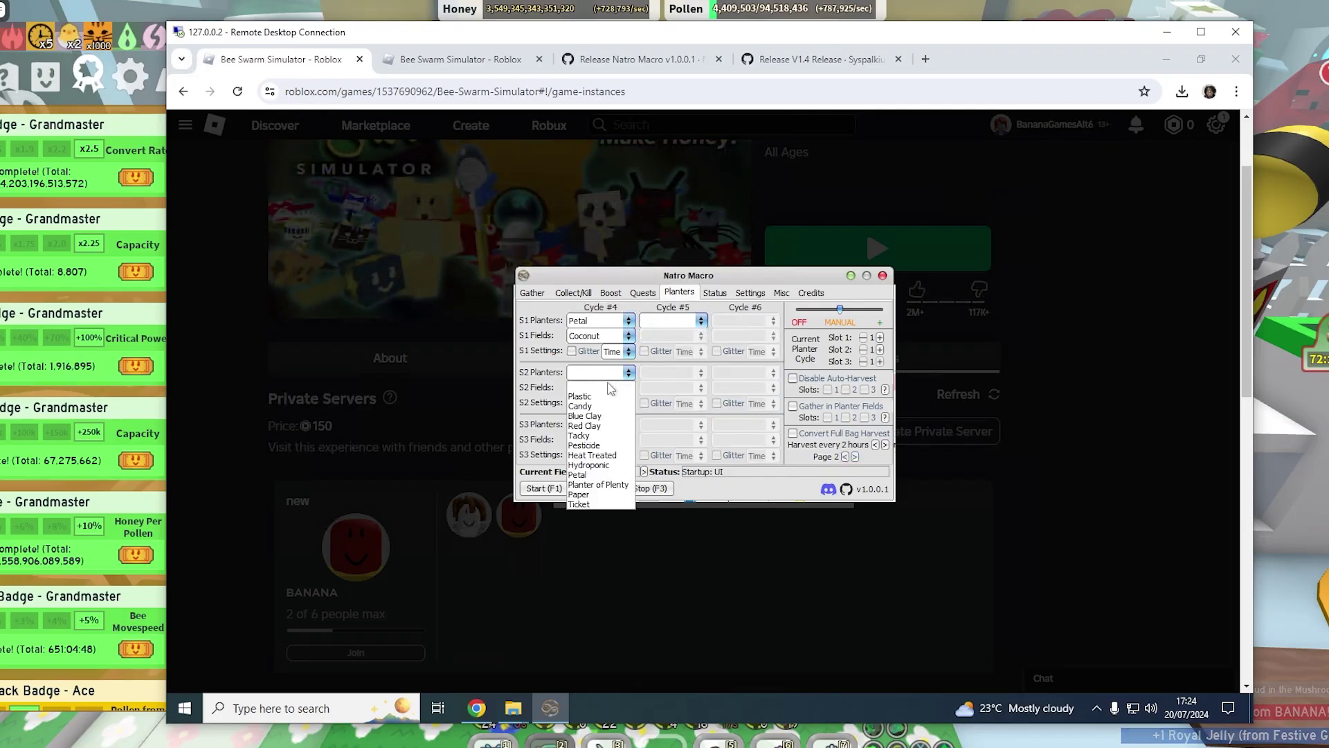
pyautogui.click(594, 445)
# - Set third slots: Heat Treated/Pepper, Hydroponic/Blue Flower, Heat Treated/Mountain Top for Cycles #1–#3
pyautogui.click(610, 425)
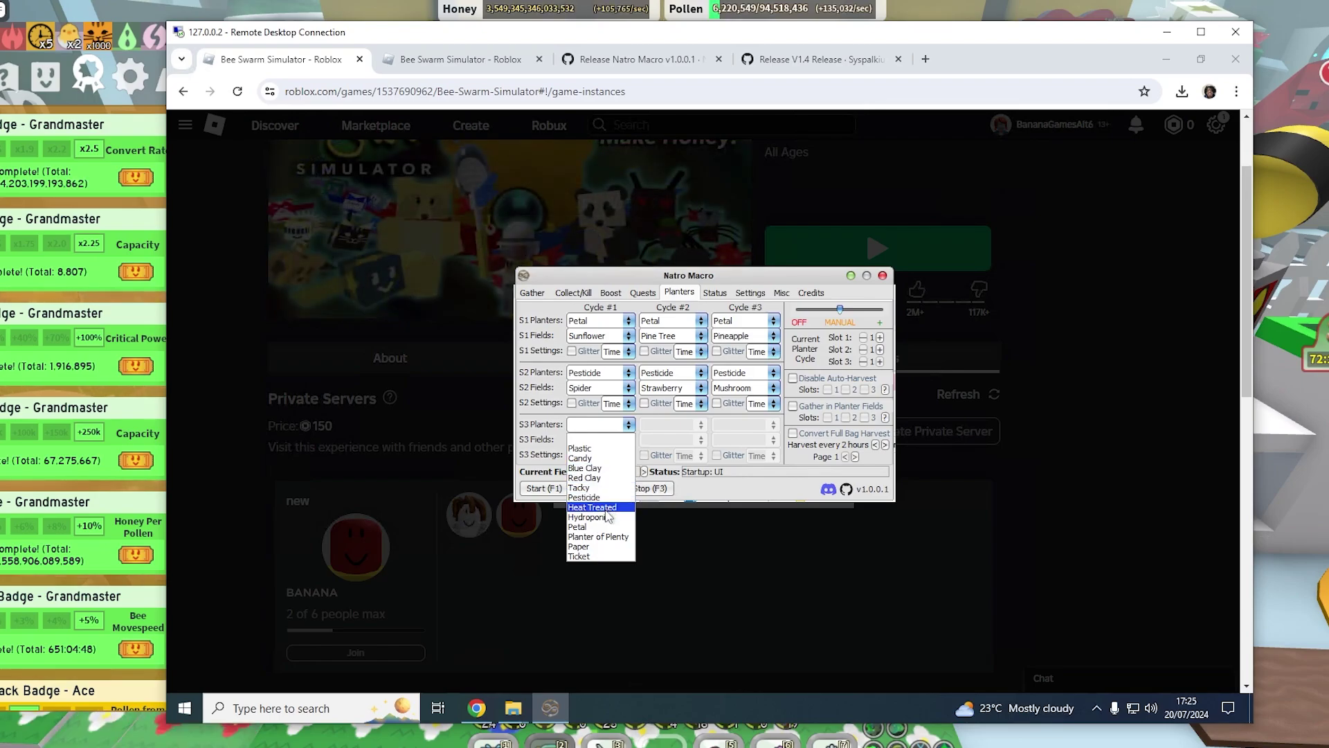
pyautogui.click(608, 512)
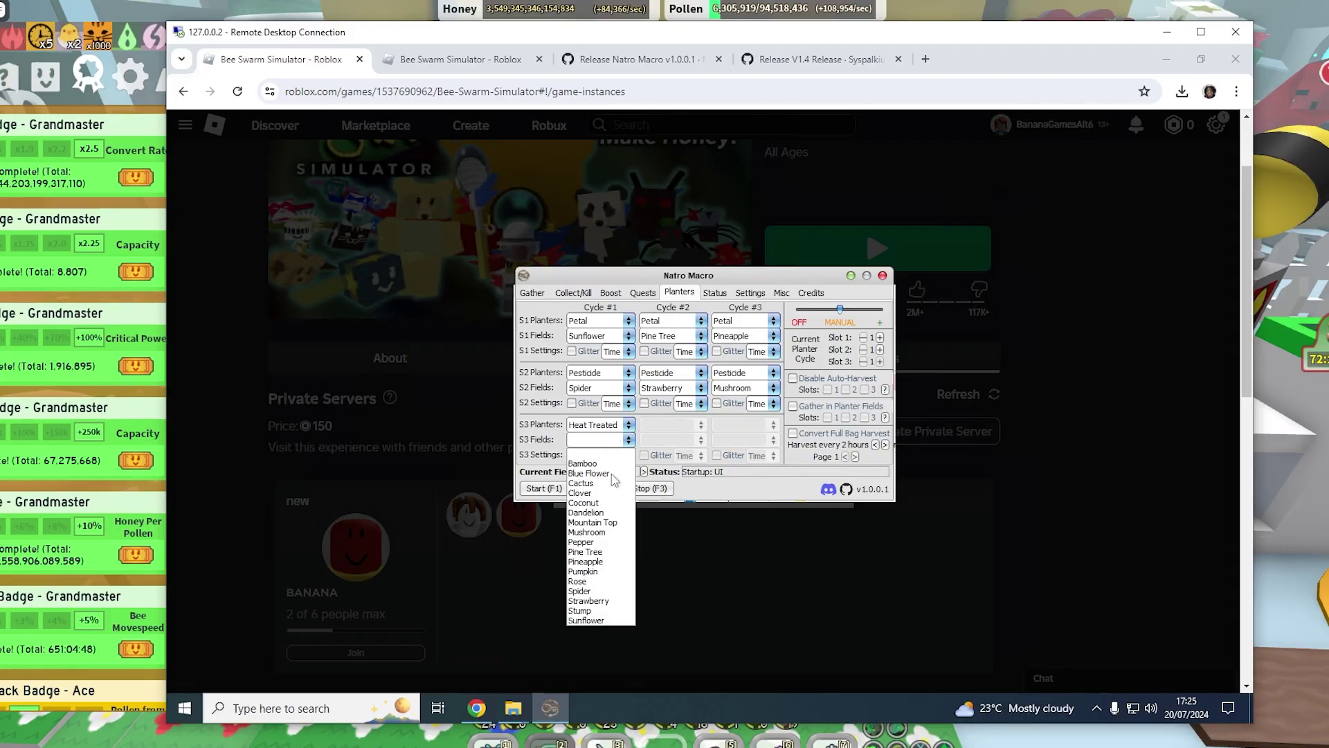
pyautogui.click(580, 542)
pyautogui.click(675, 425)
pyautogui.click(671, 521)
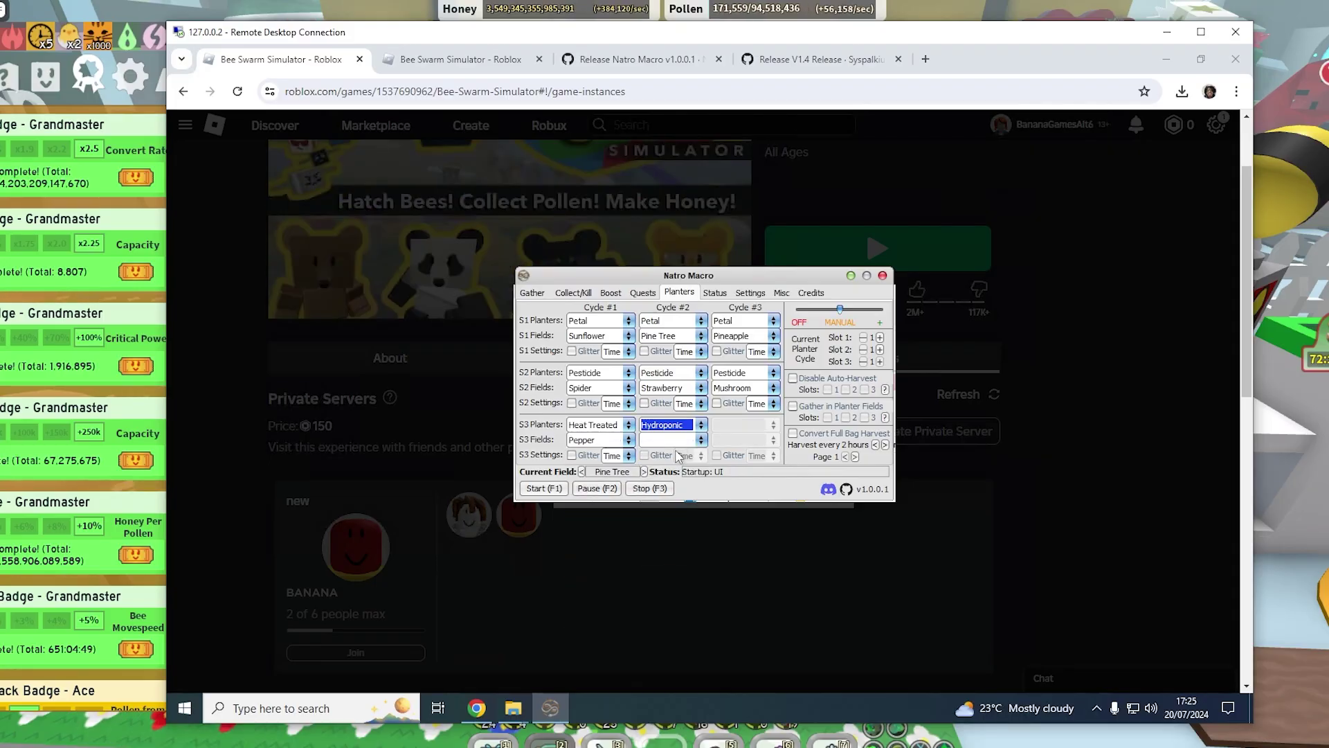
pyautogui.click(676, 440)
pyautogui.click(663, 458)
pyautogui.click(747, 425)
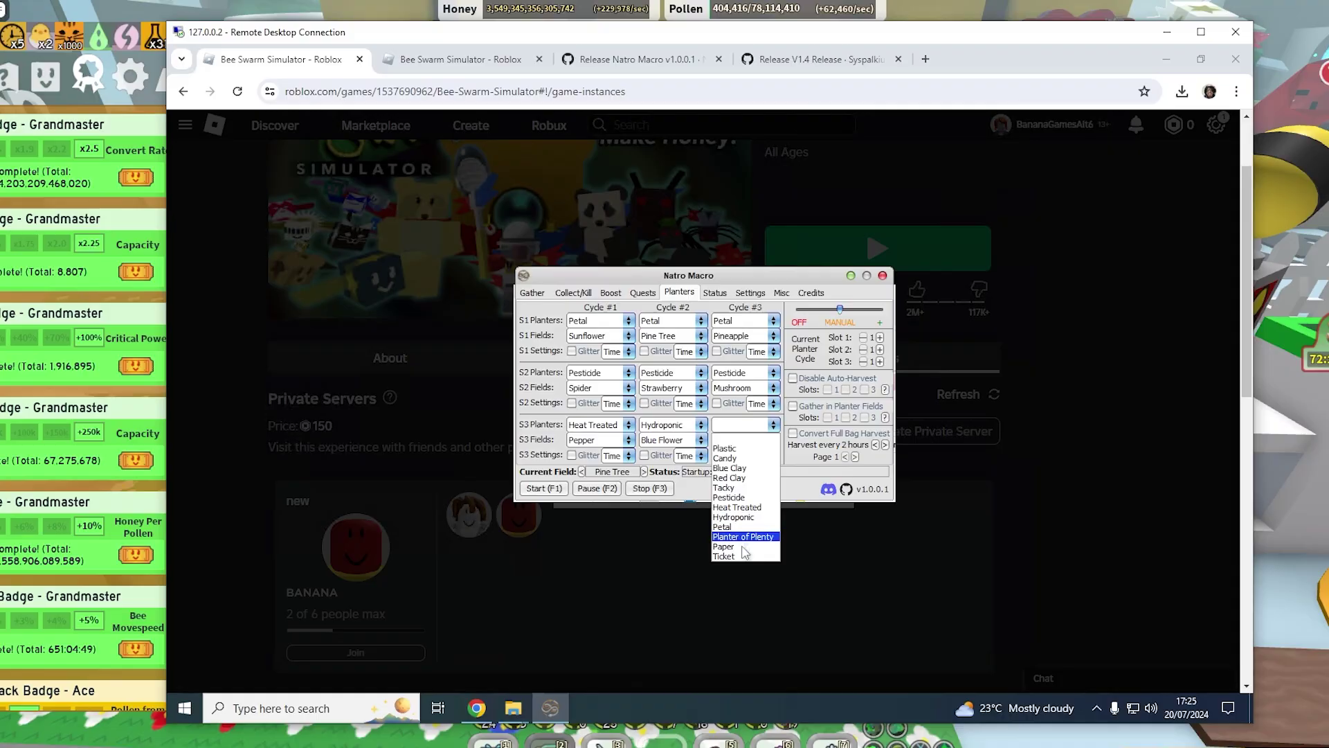
pyautogui.click(736, 507)
pyautogui.click(744, 439)
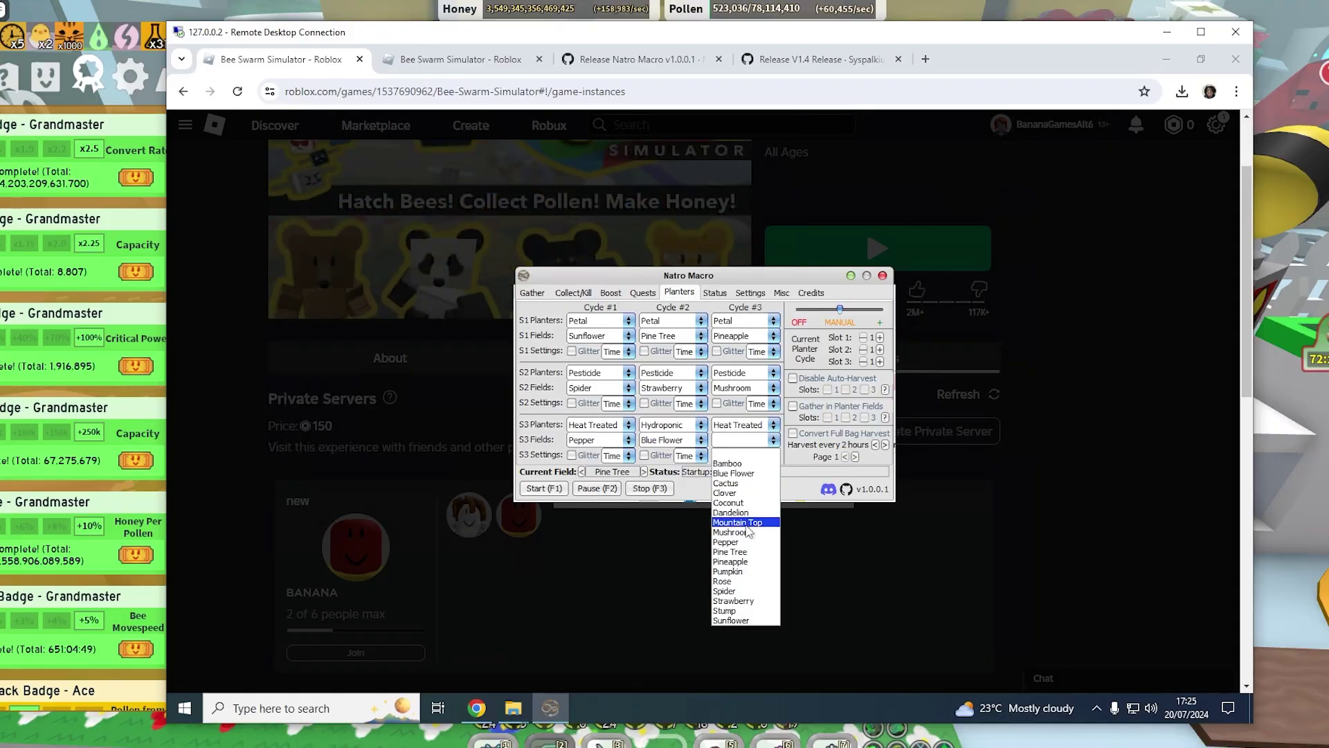
pyautogui.click(752, 524)
# - Set Cycle #4's third slot to a Heat Treated planter in Coconut
pyautogui.click(609, 424)
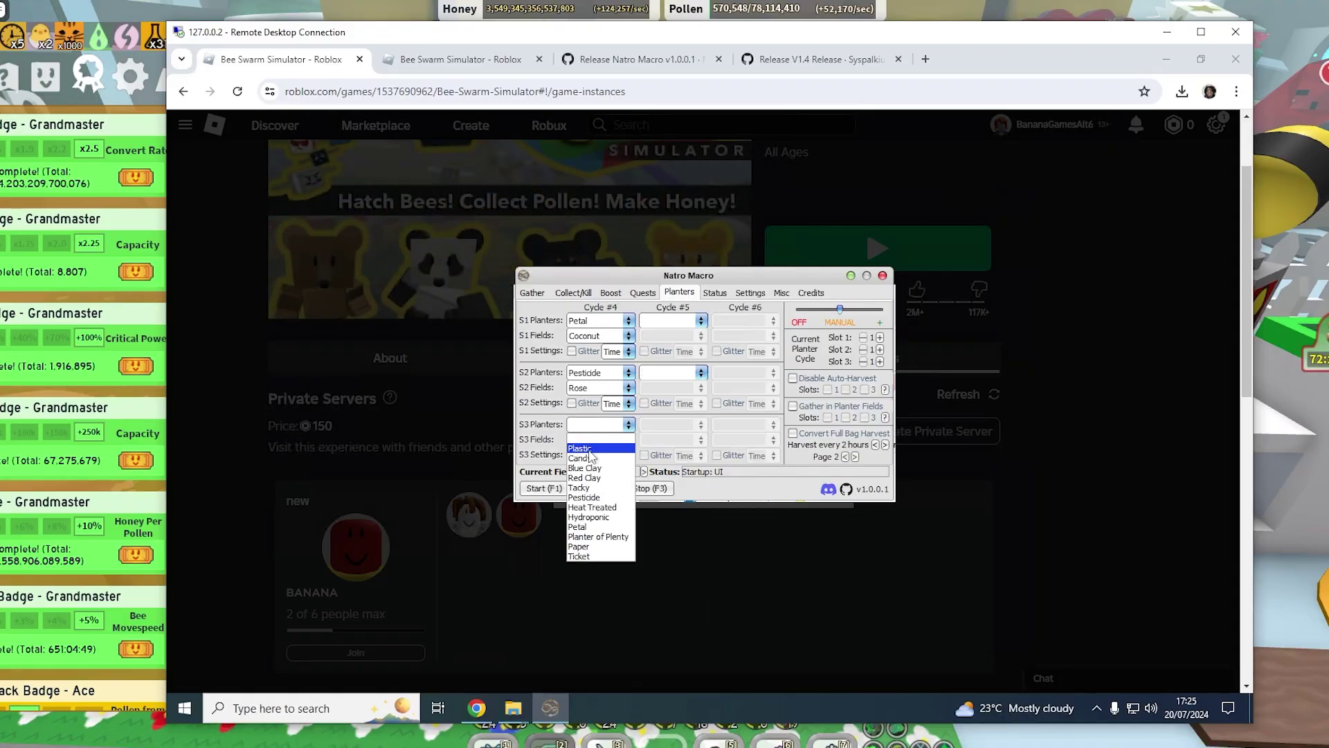
pyautogui.click(593, 507)
pyautogui.click(610, 440)
pyautogui.click(585, 503)
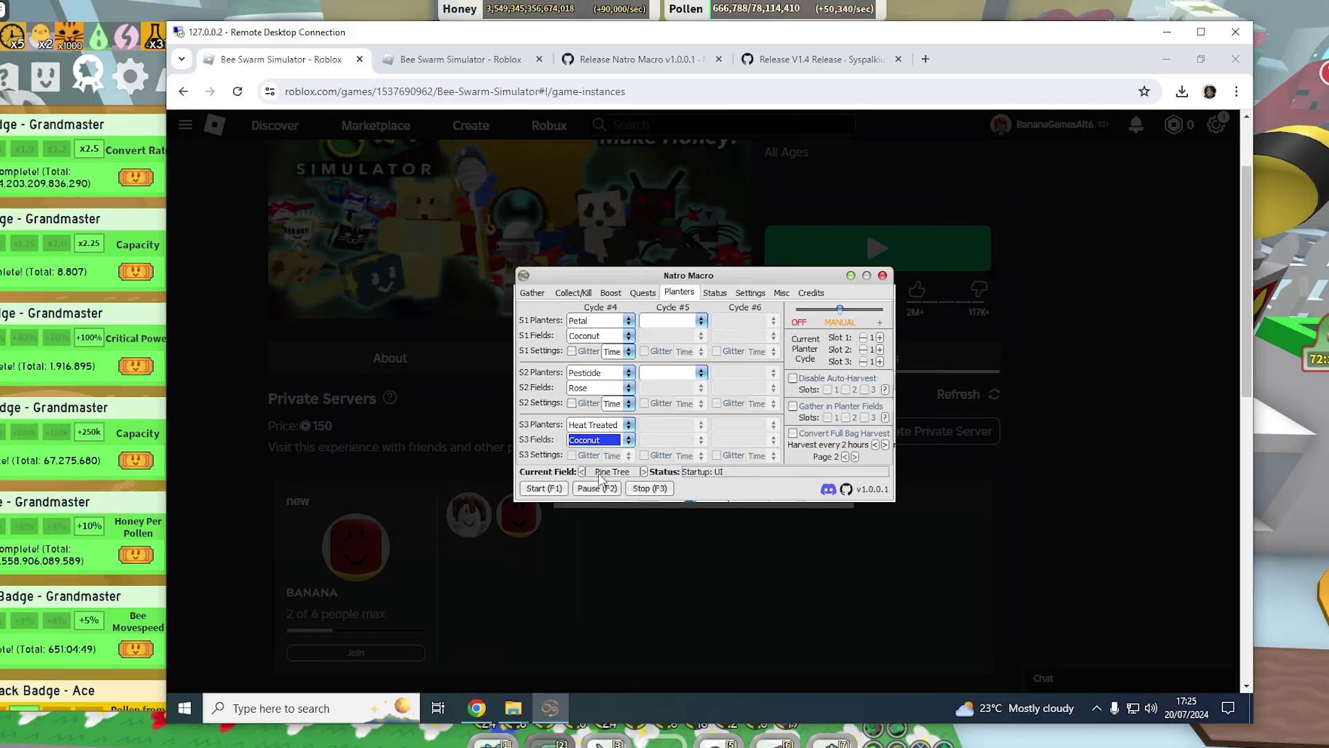
pyautogui.click(844, 456)
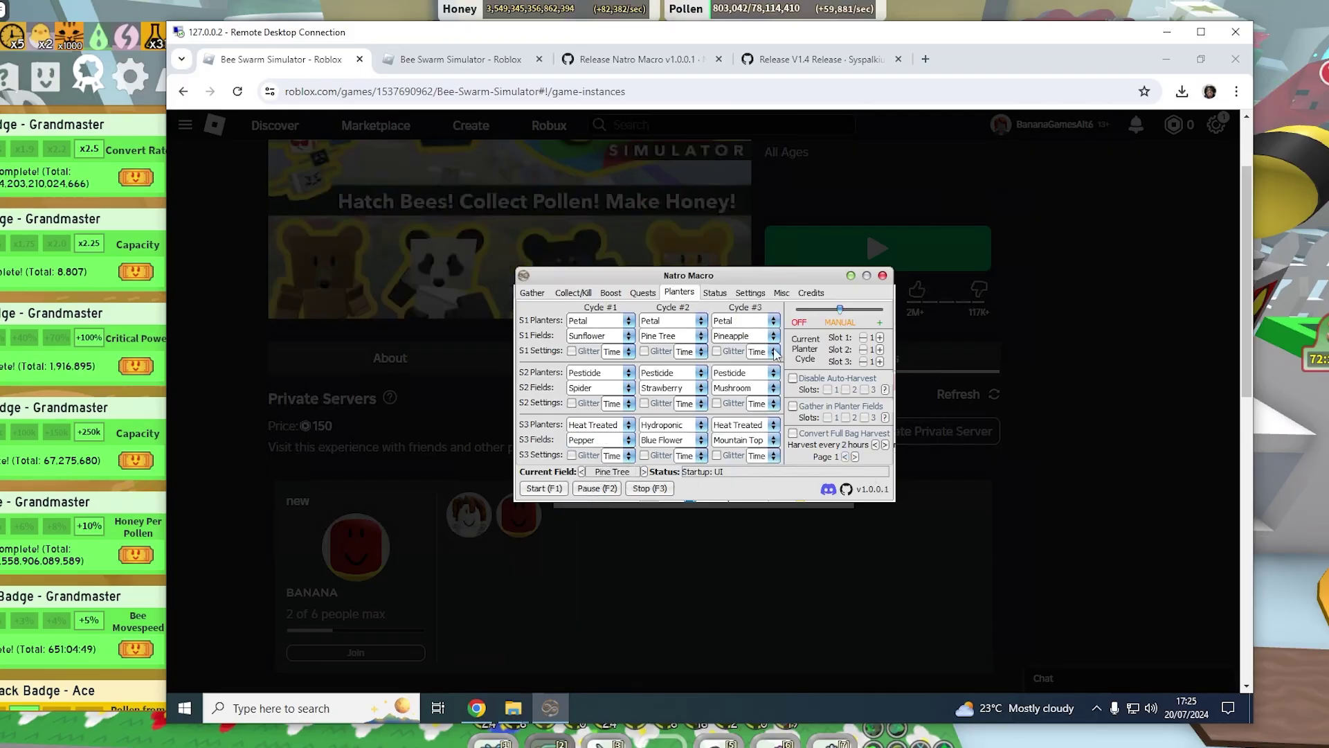
# - Turn on Gather in Planter Fields and accept the warning
pyautogui.click(791, 405)
pyautogui.click(764, 473)
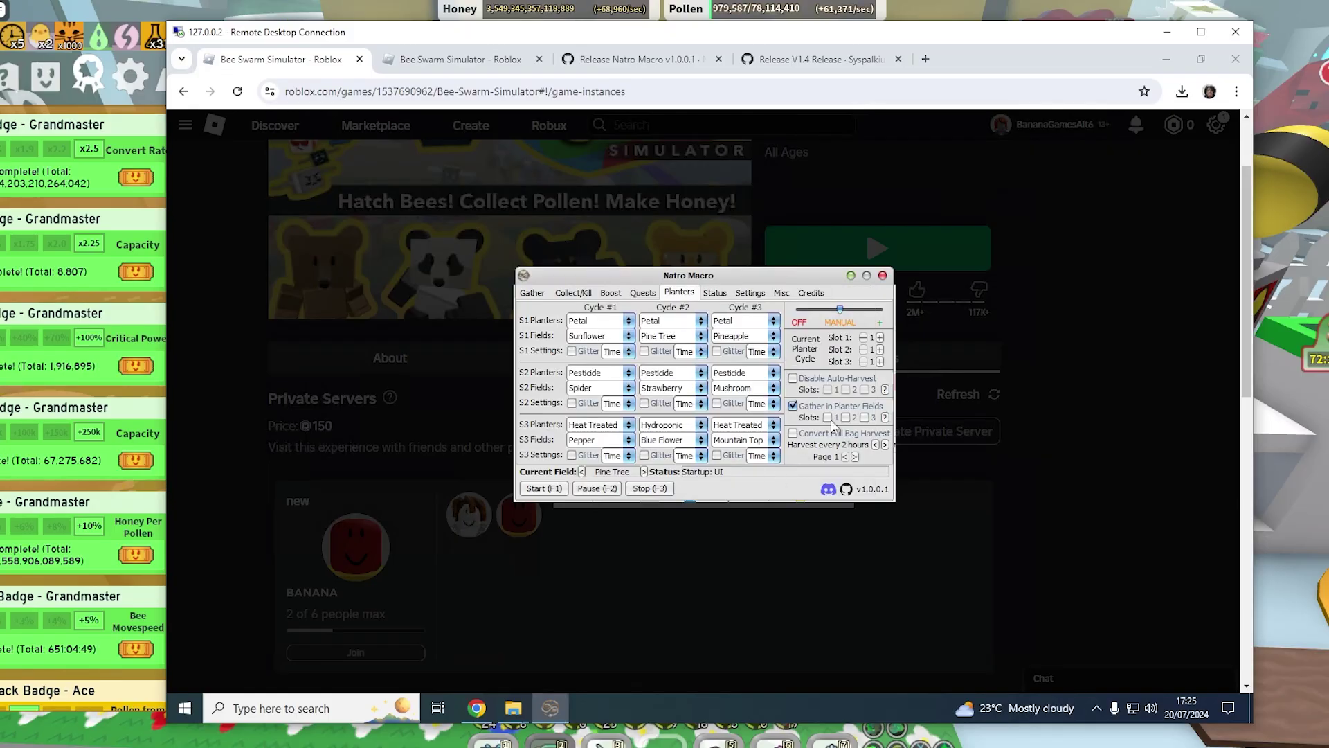
pyautogui.click(1316, 479)
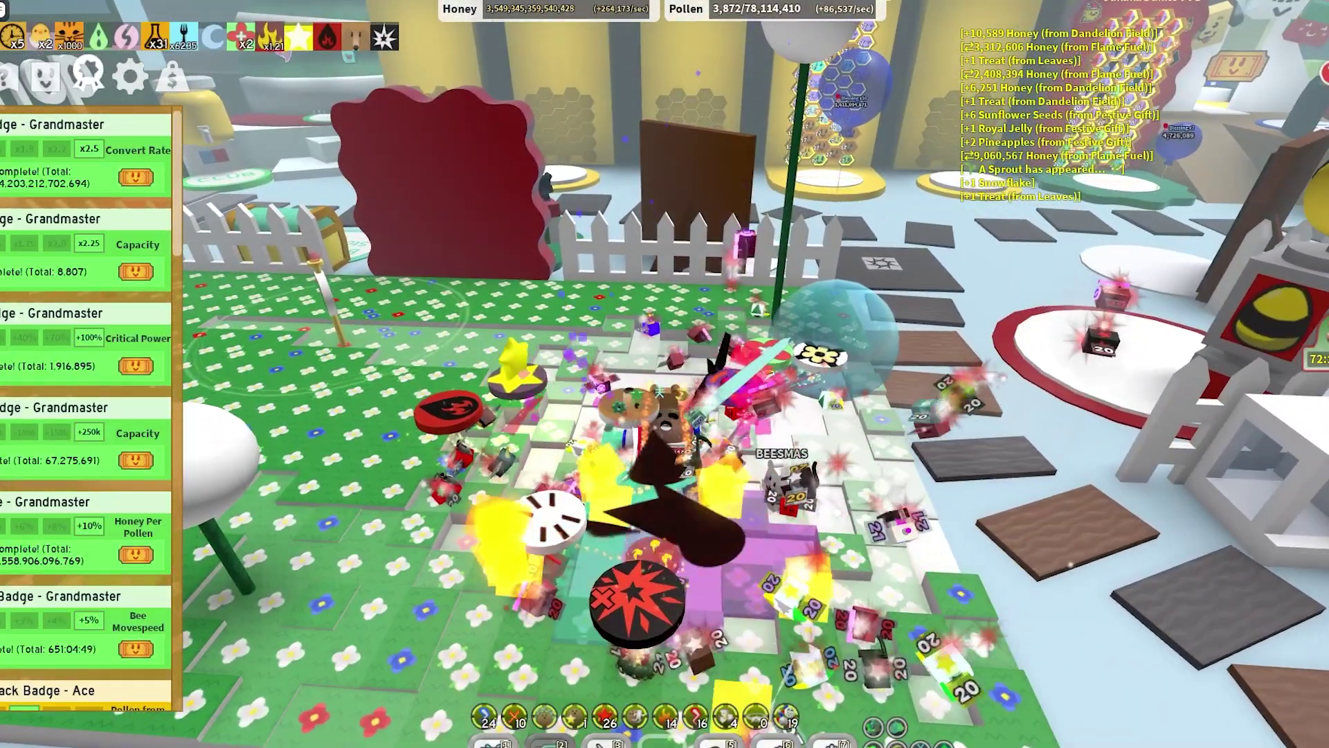
pyautogui.hotkey('alt', 'Tab')
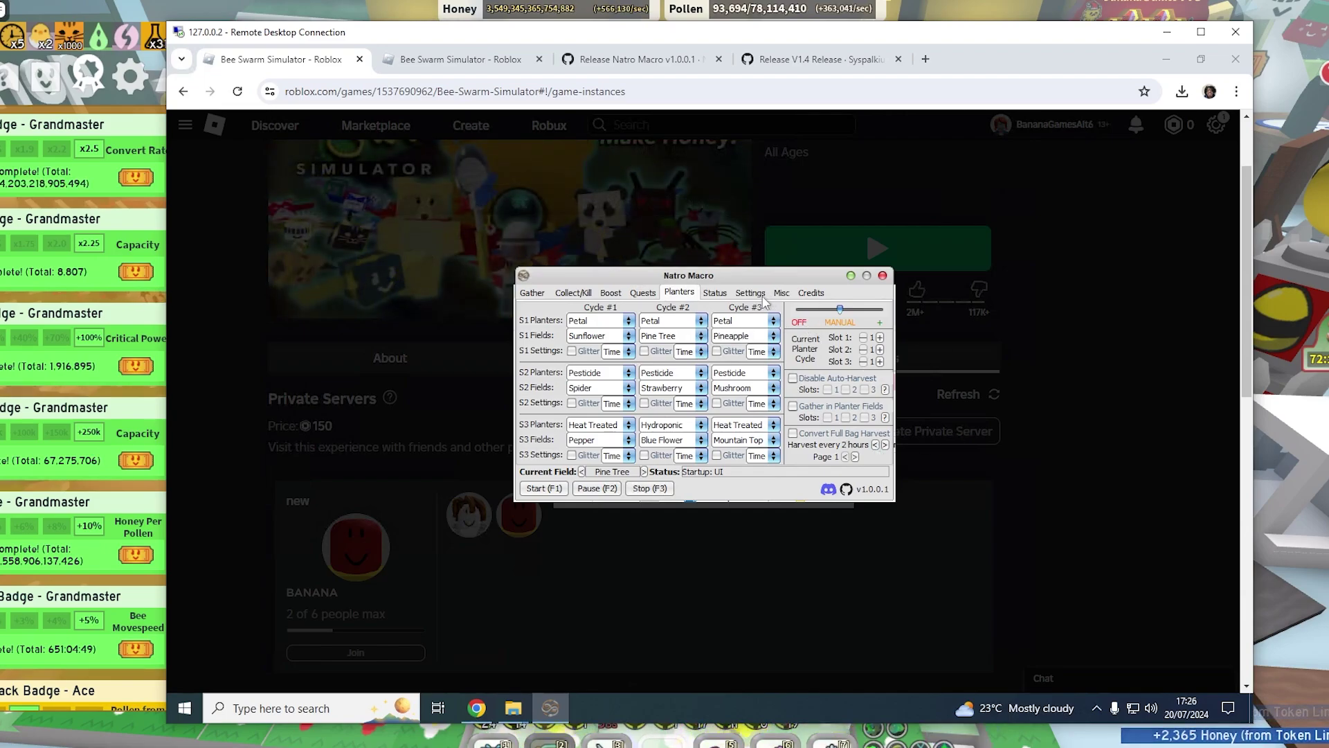
# - Check the Status tab's run stats, then view and close the Discord webhook settings
pyautogui.click(716, 292)
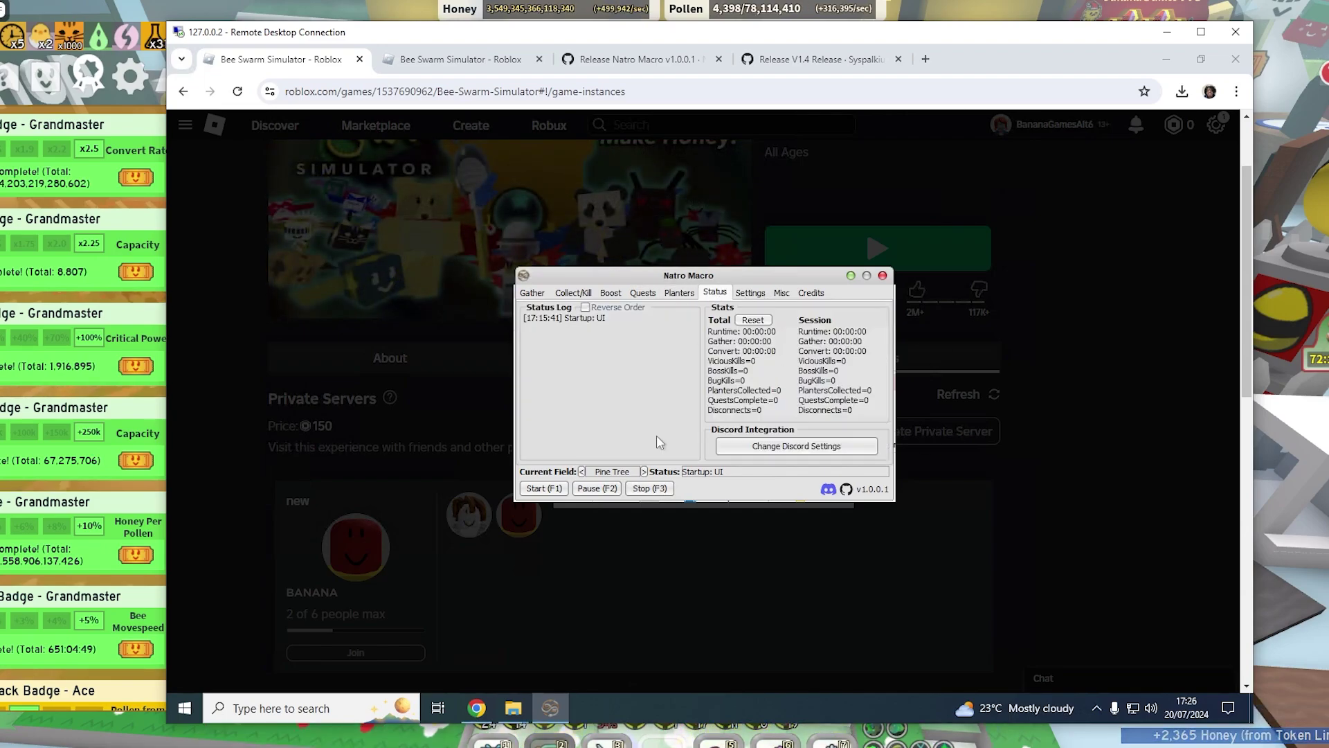
pyautogui.click(808, 450)
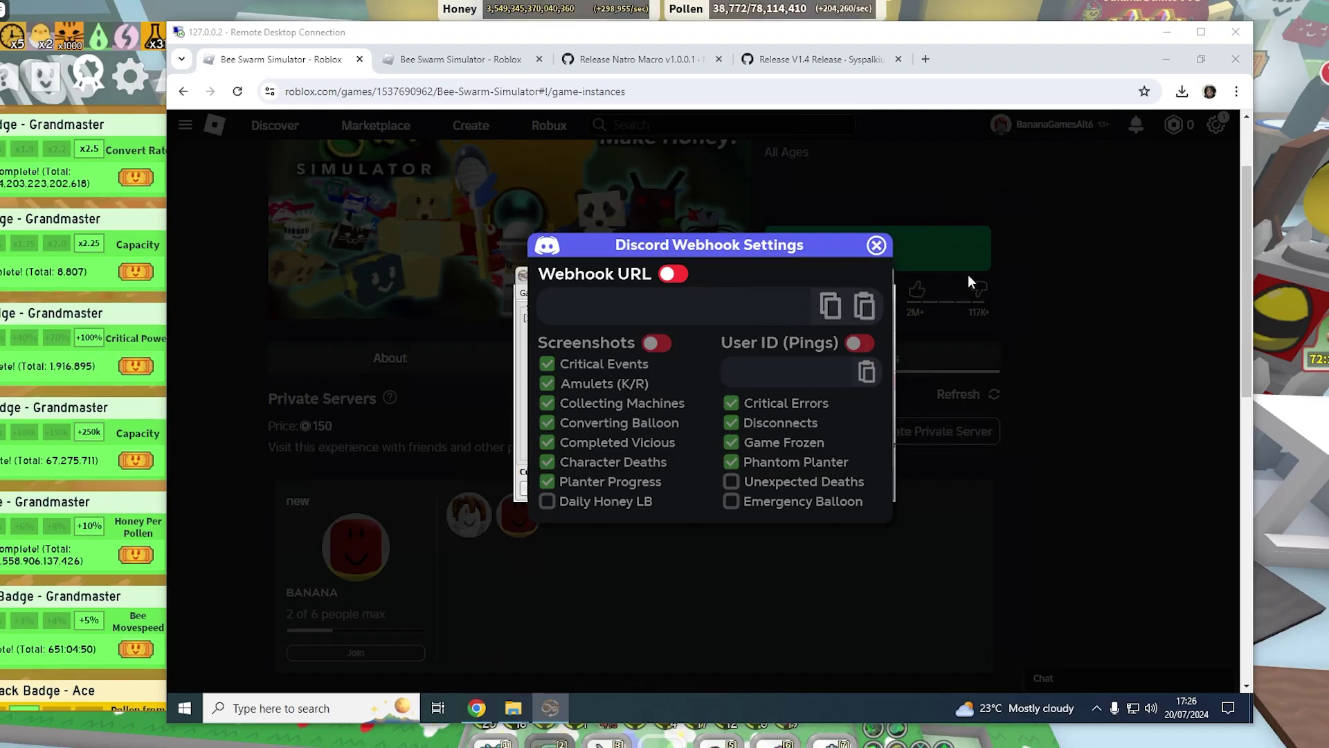
pyautogui.click(877, 245)
# - On the Settings page, keep the GUI theme and select hive bee count 50
pyautogui.click(750, 297)
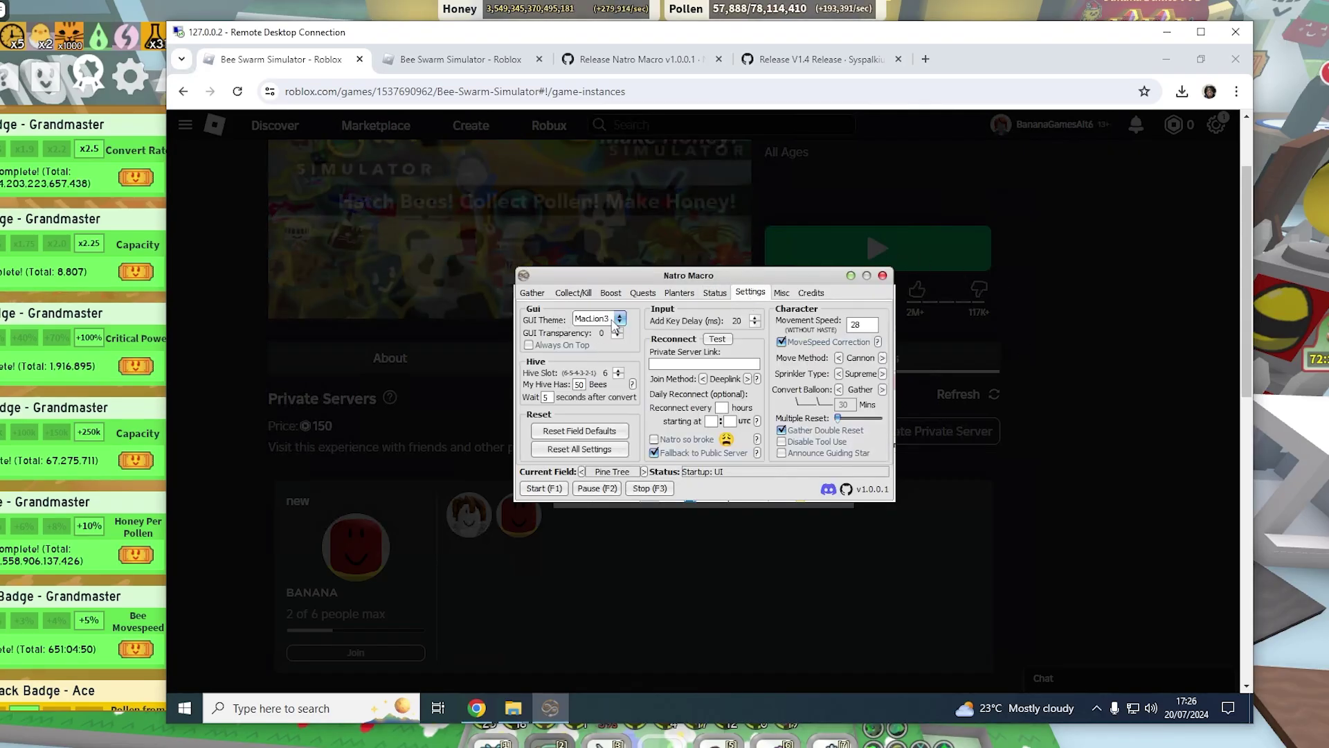
pyautogui.click(586, 319)
pyautogui.click(586, 319)
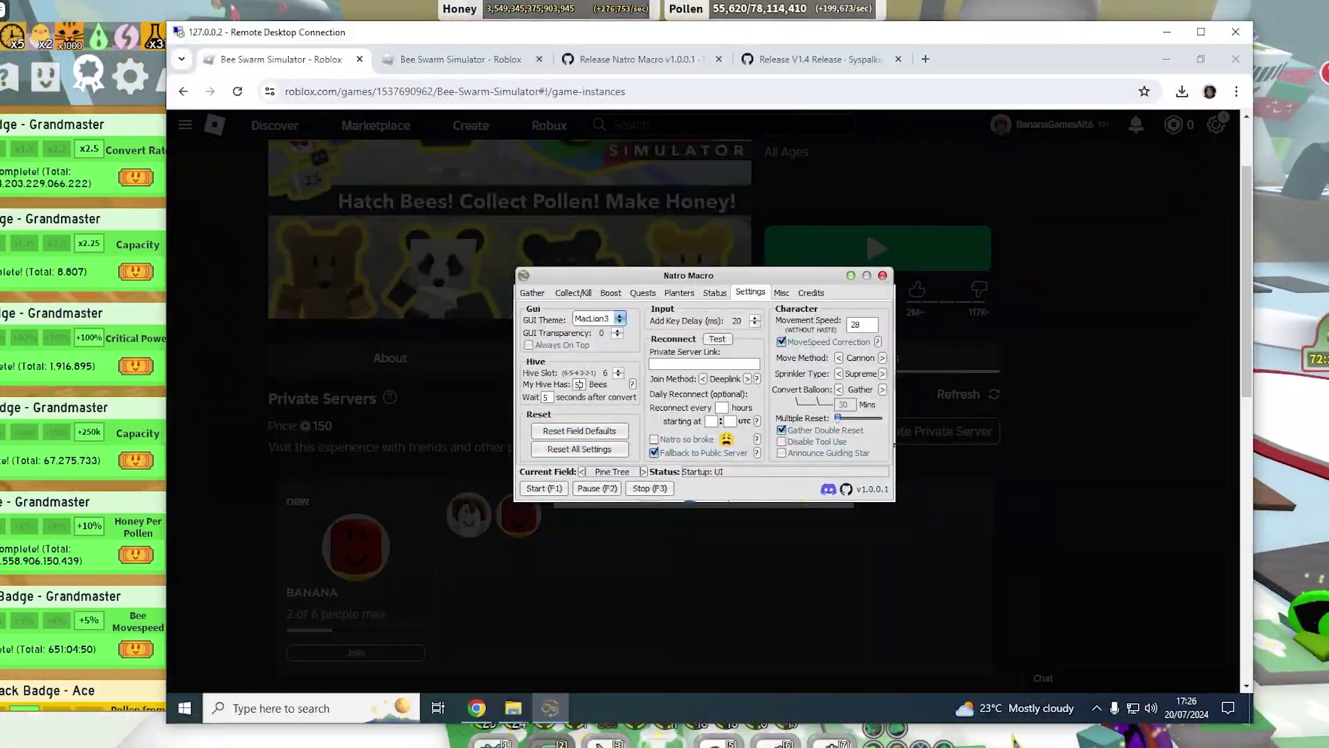
pyautogui.doubleClick(579, 384)
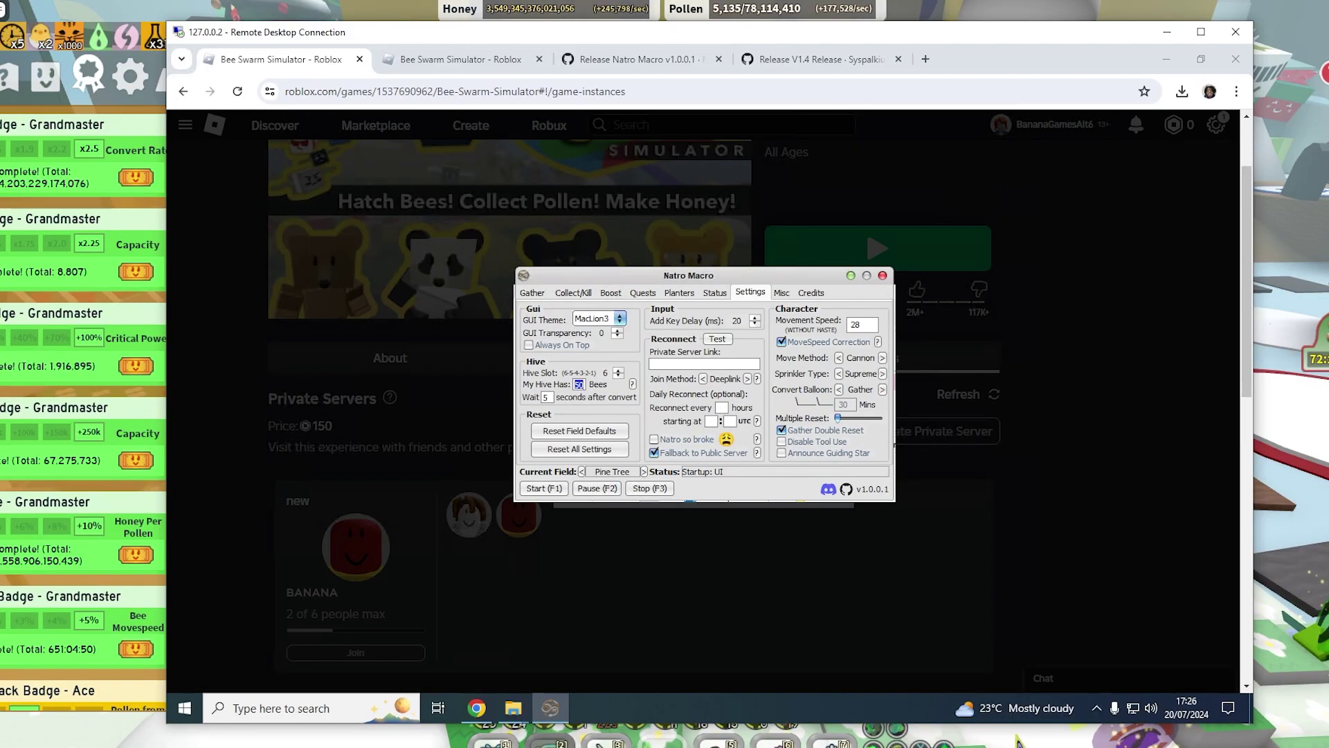
pyautogui.click(705, 364)
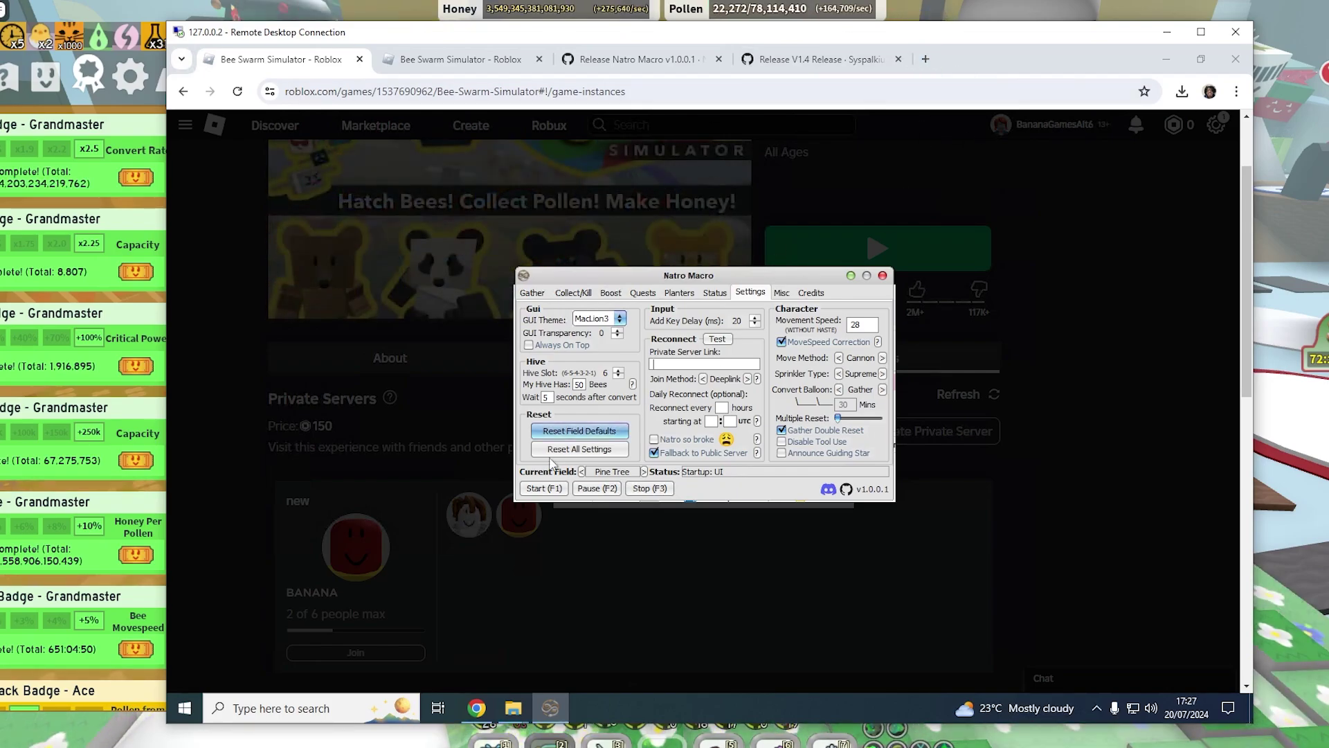
# - Dismiss the Roblox launch prompt, close the empty browser tab, and return to Natro Macro
pyautogui.press('F1')
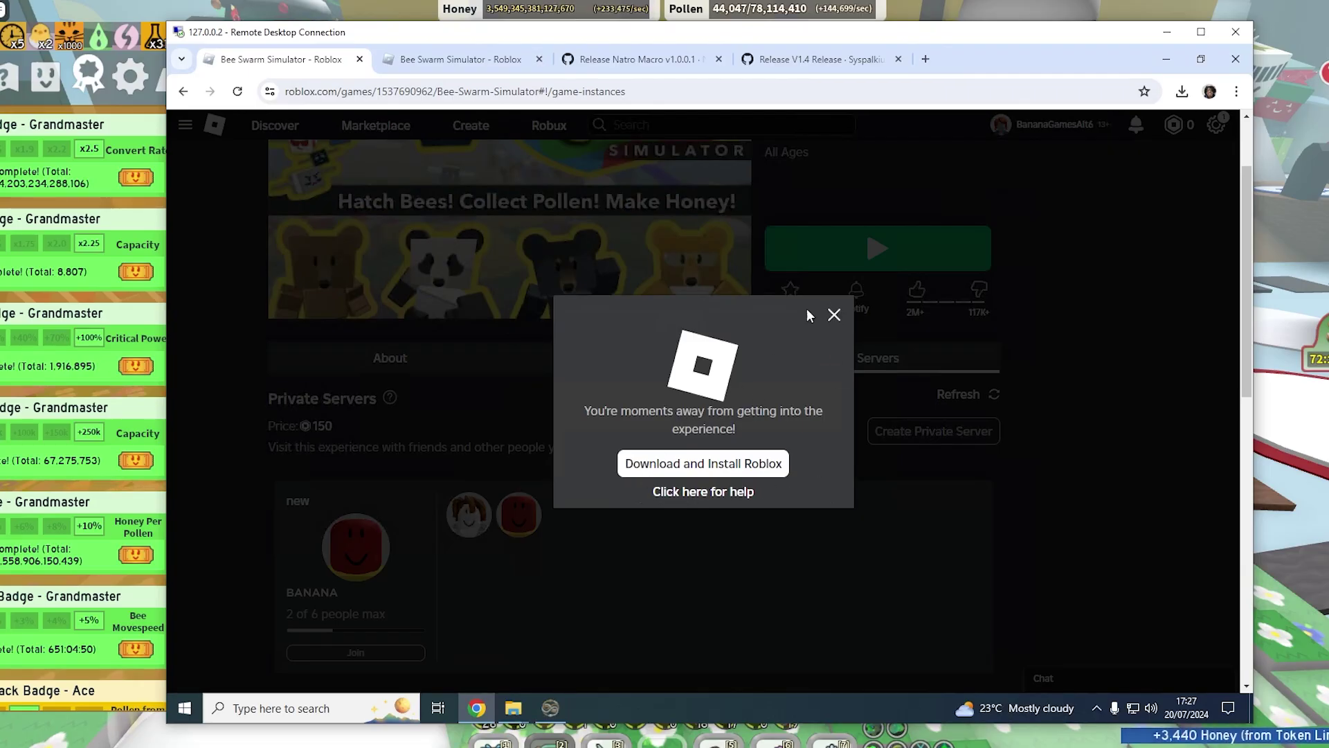
pyautogui.click(835, 315)
pyautogui.hotkey('ctrl', 't')
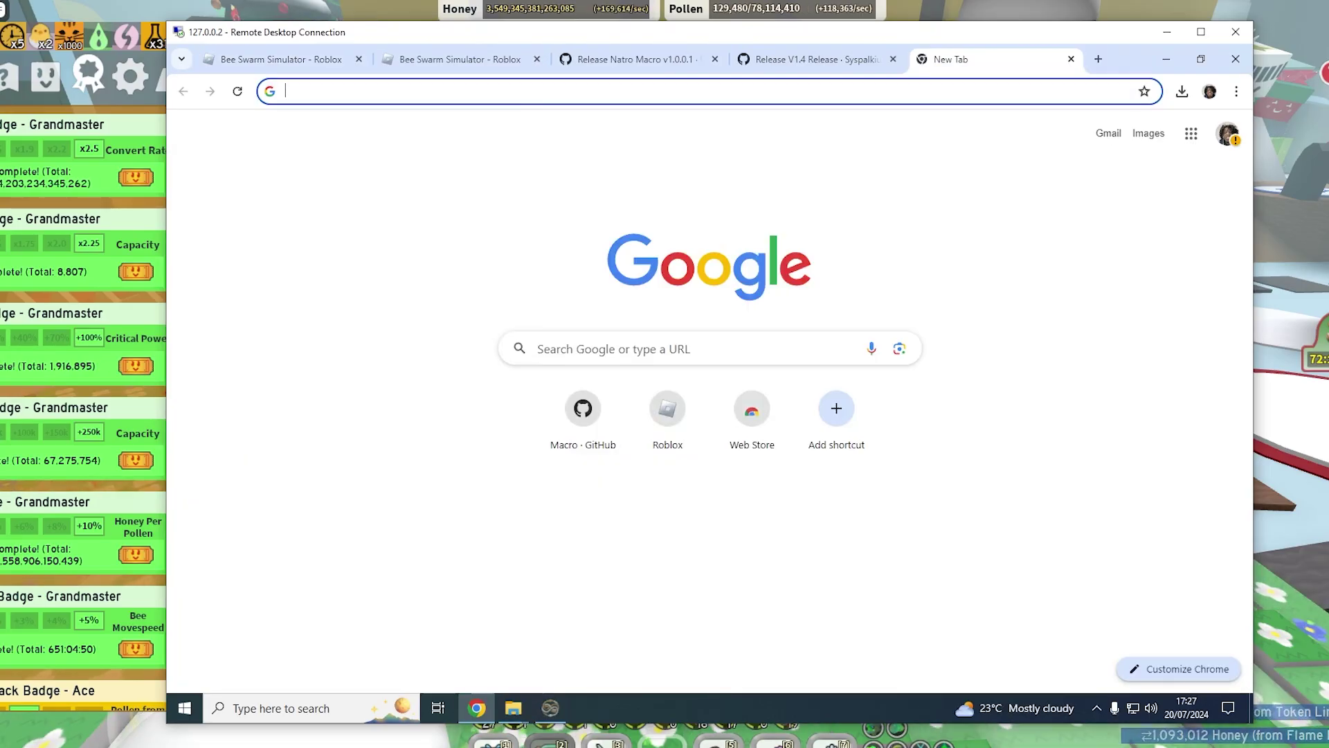
pyautogui.hotkey('ctrl', 'w')
pyautogui.click(552, 704)
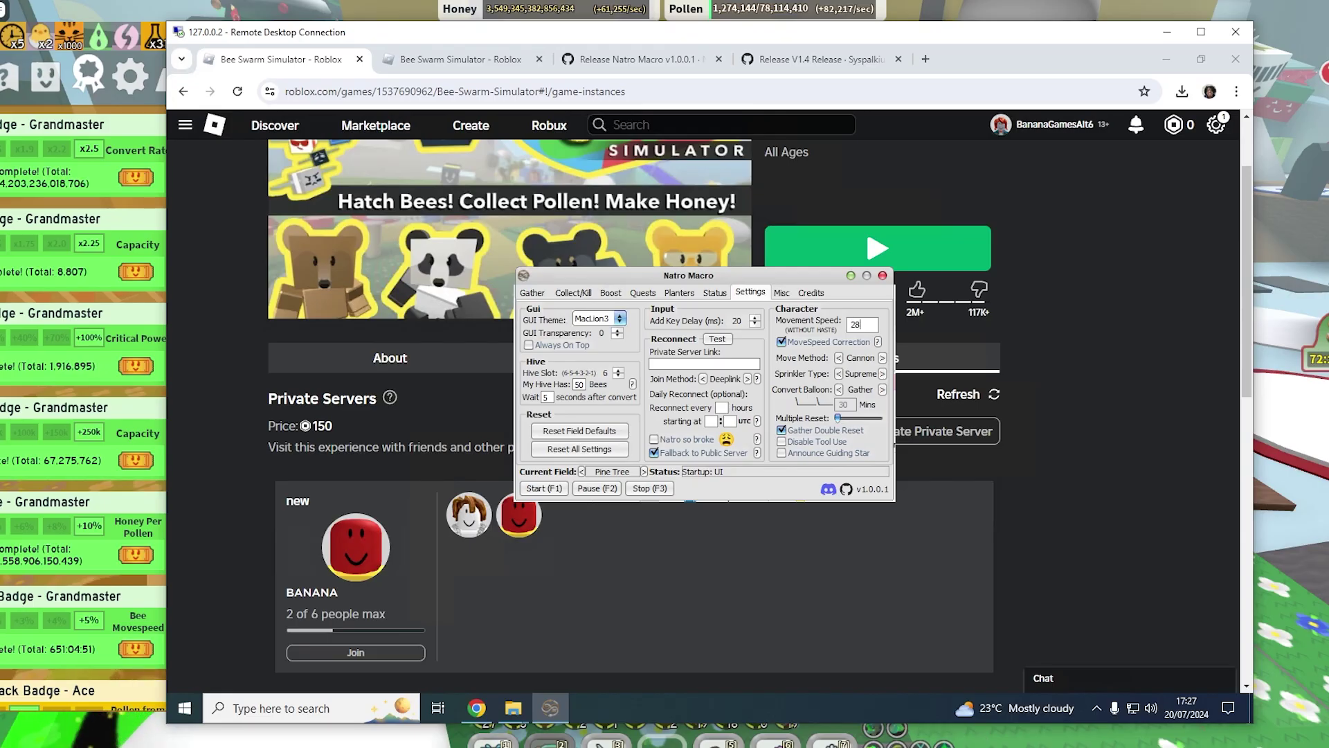
# - Set Movement Speed to 28 and balloon conversion to Every 30 minutes
pyautogui.write('28')
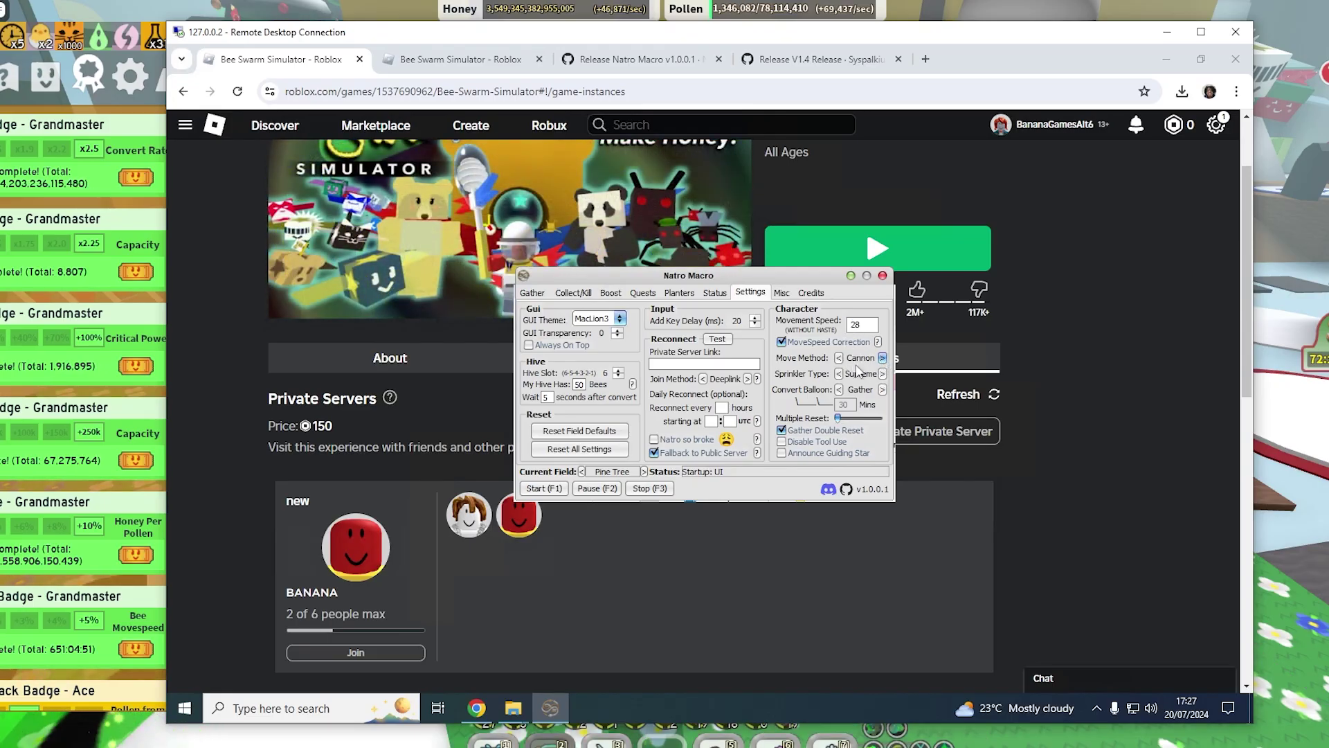
pyautogui.click(883, 389)
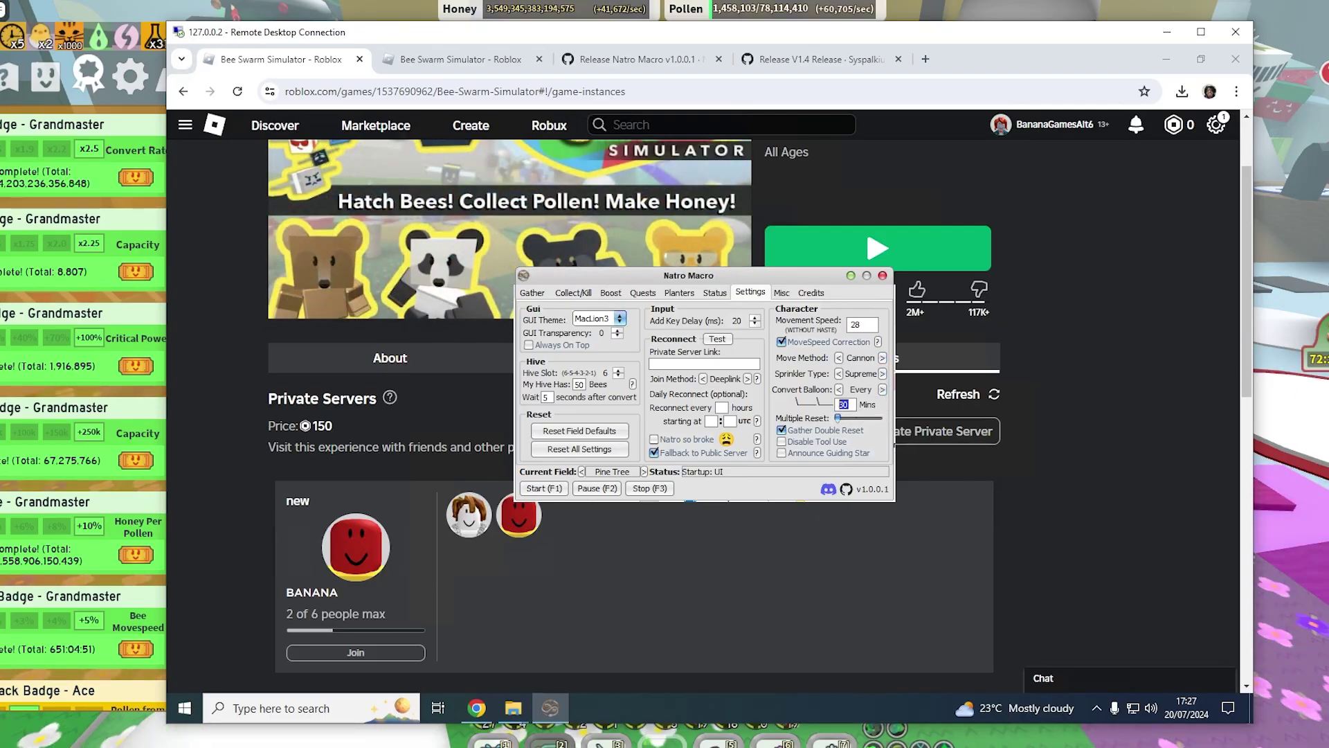
pyautogui.click(882, 389)
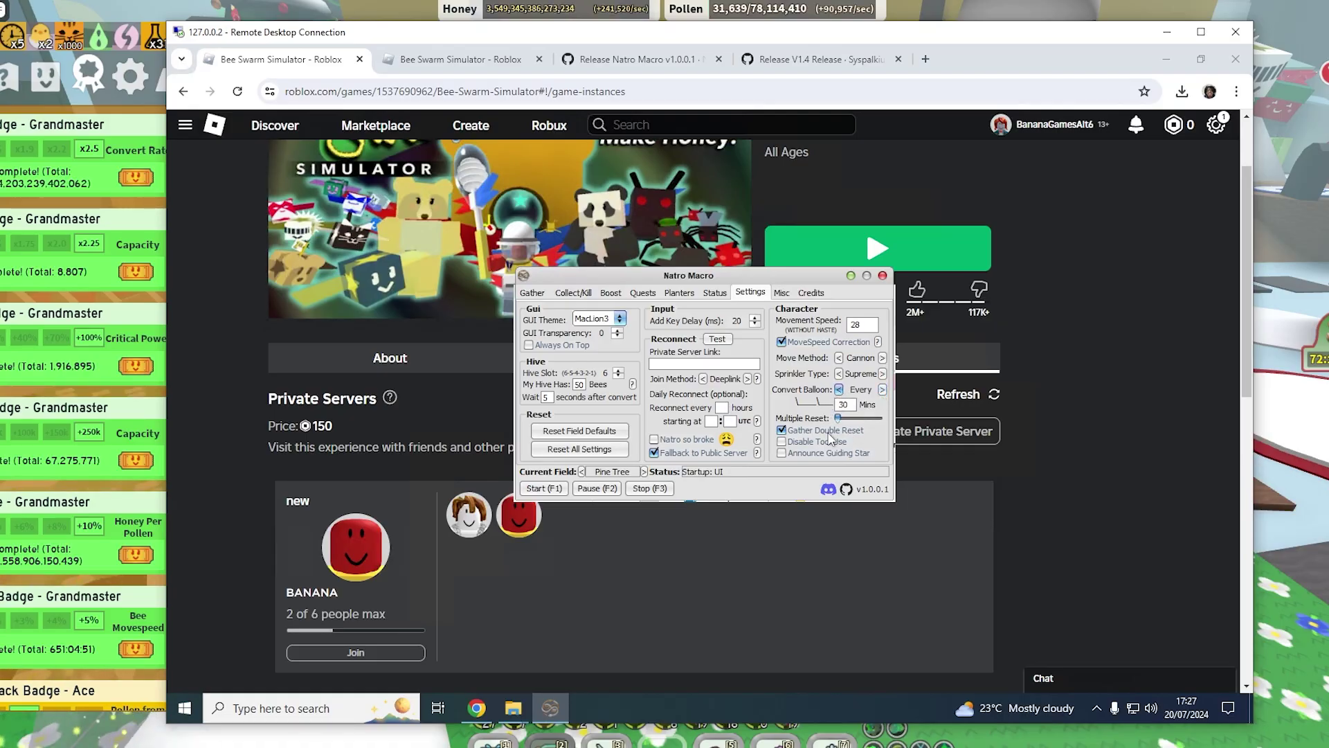
# - Glance at the Misc and Credits pages, then confirm the Gather pattern shape stays Squares
pyautogui.click(782, 293)
pyautogui.click(768, 293)
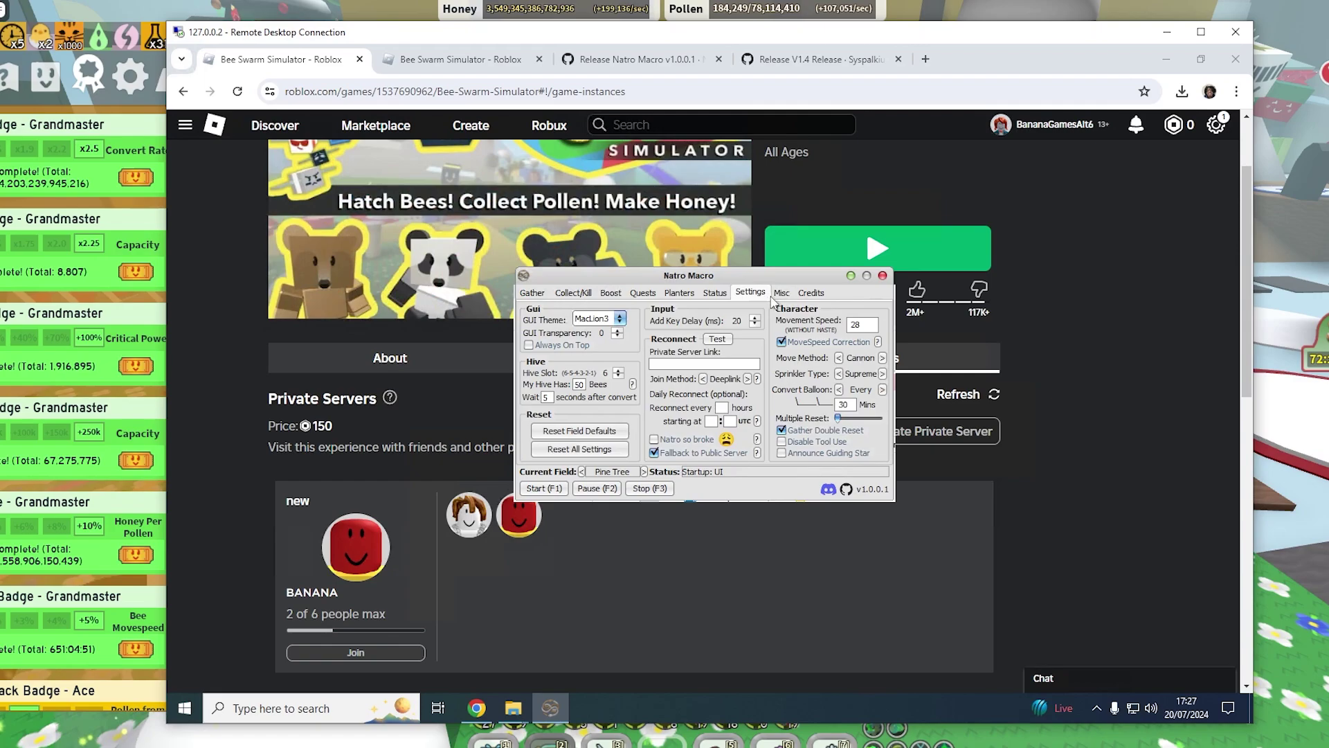
pyautogui.click(811, 293)
pyautogui.click(532, 292)
pyautogui.click(655, 336)
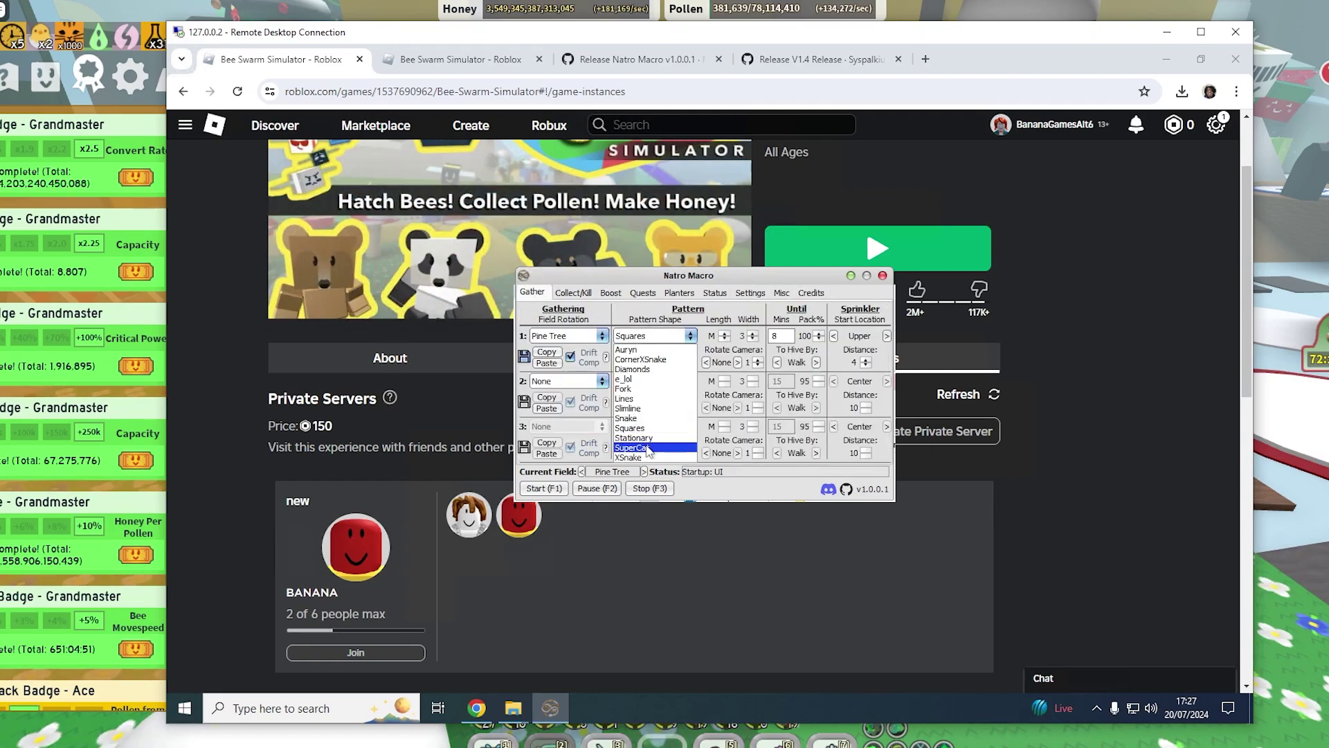
pyautogui.click(655, 339)
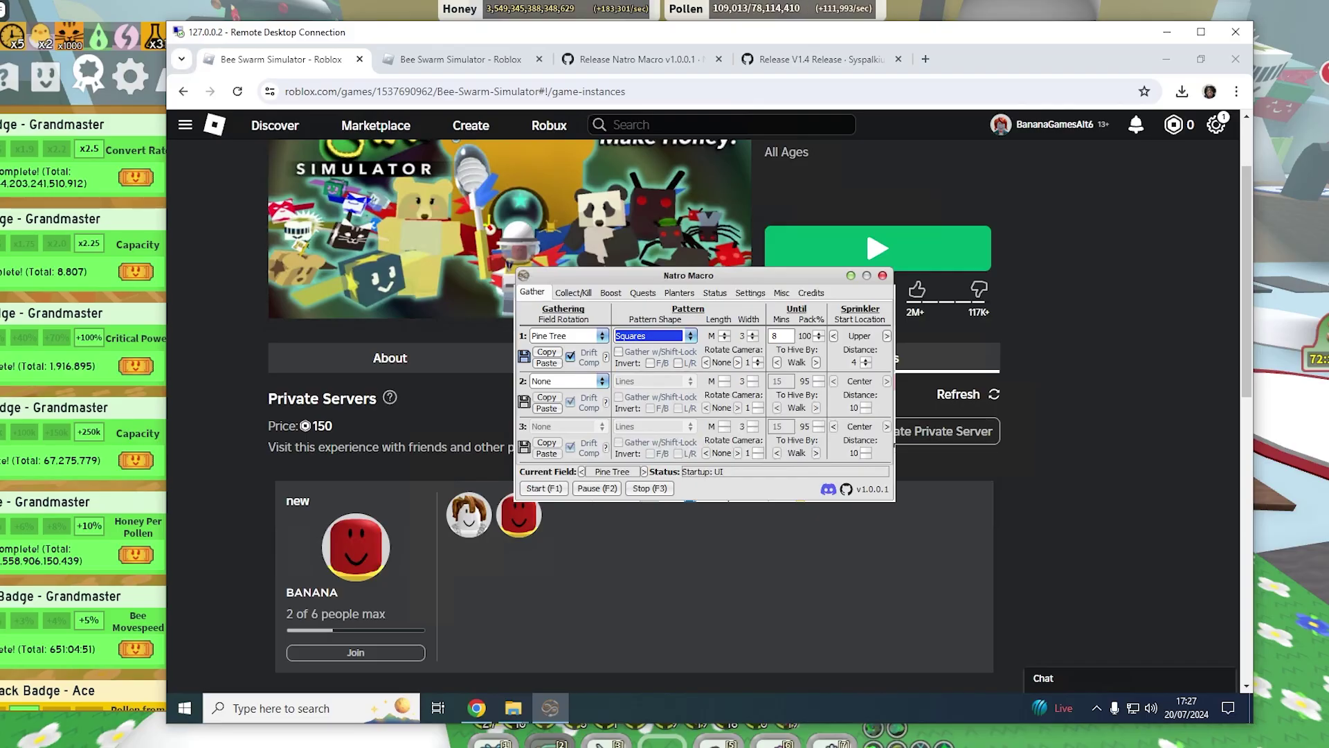
pyautogui.click(657, 337)
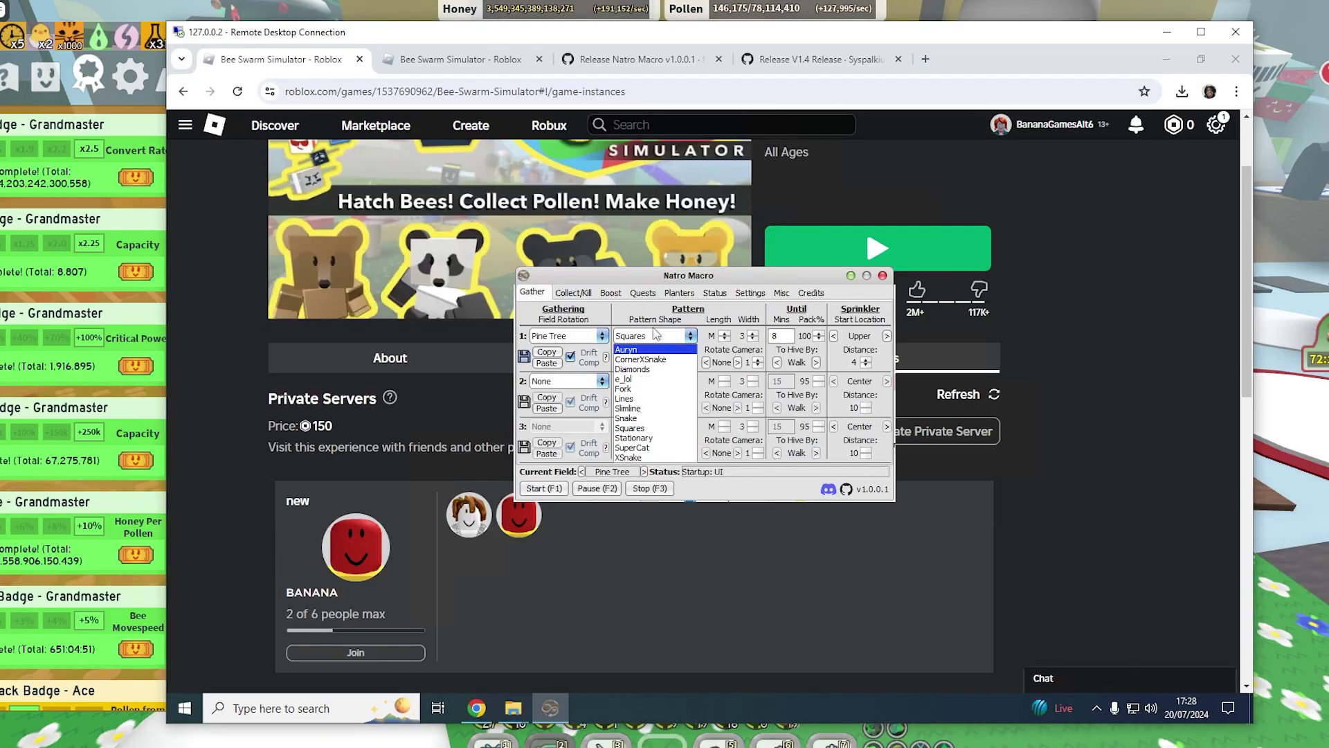
pyautogui.click(657, 334)
pyautogui.click(724, 218)
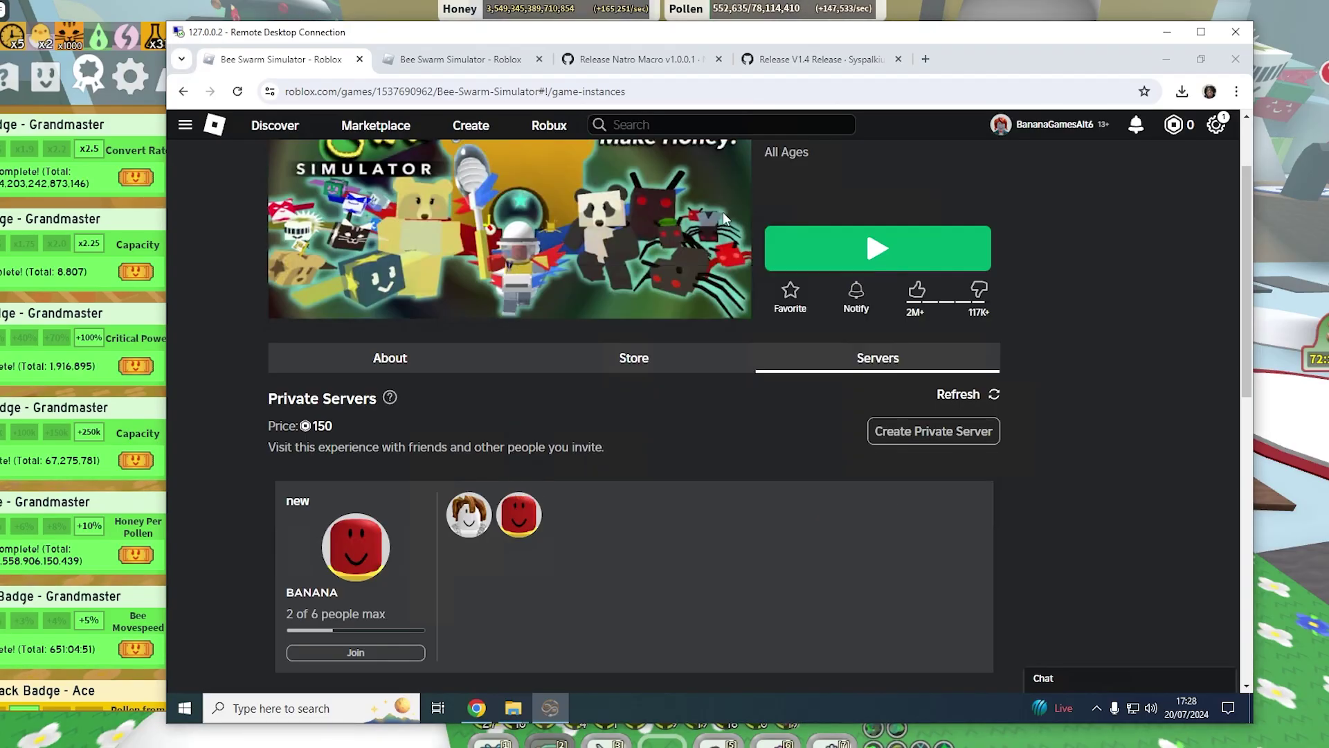
# - Download 'Source code (zip)' from the Boosting-Assistance-Macro V1.4 release assets
pyautogui.click(835, 68)
pyautogui.scroll(-1, 629, 416)
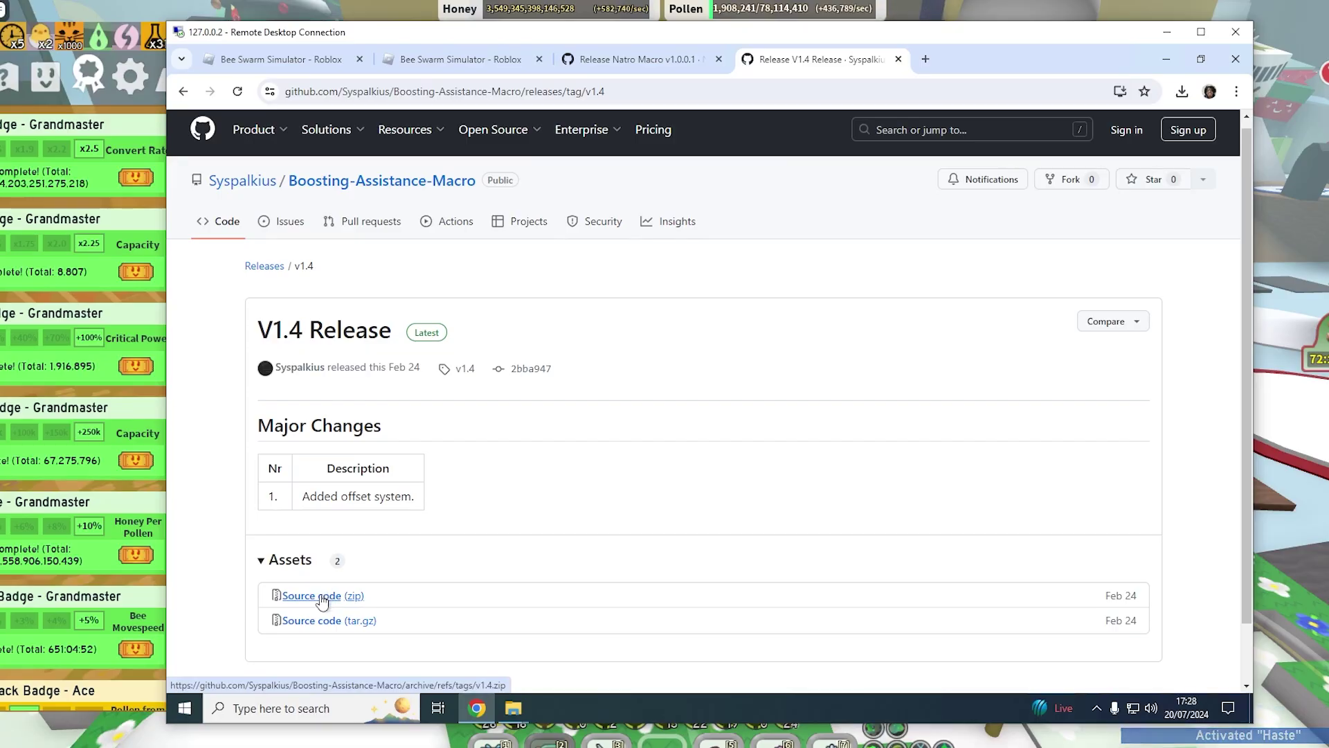
pyautogui.click(322, 597)
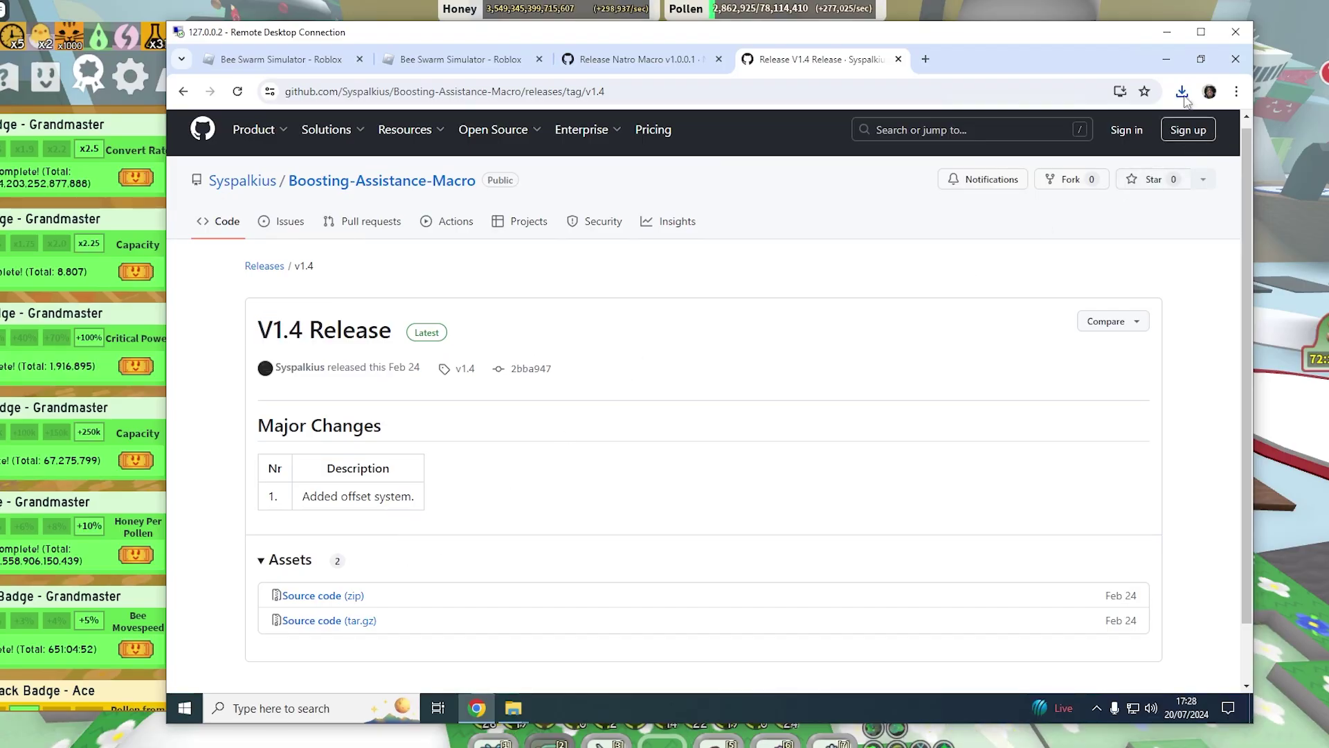
pyautogui.moveTo(273, 595); pyautogui.dragTo(387, 595)
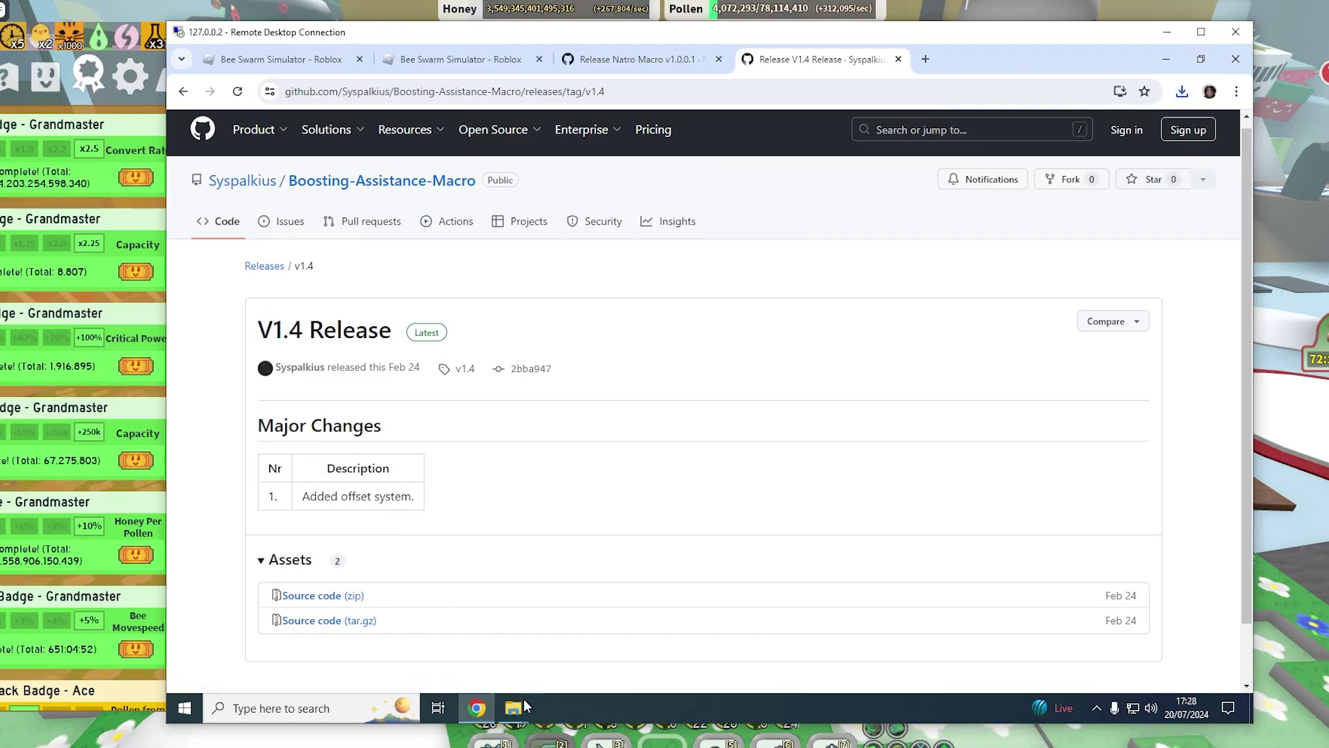
# - Extract All on the Boosting-Assistance-Macro-1.4 zip in Downloads
pyautogui.moveTo(519, 715)
pyautogui.click(477, 657)
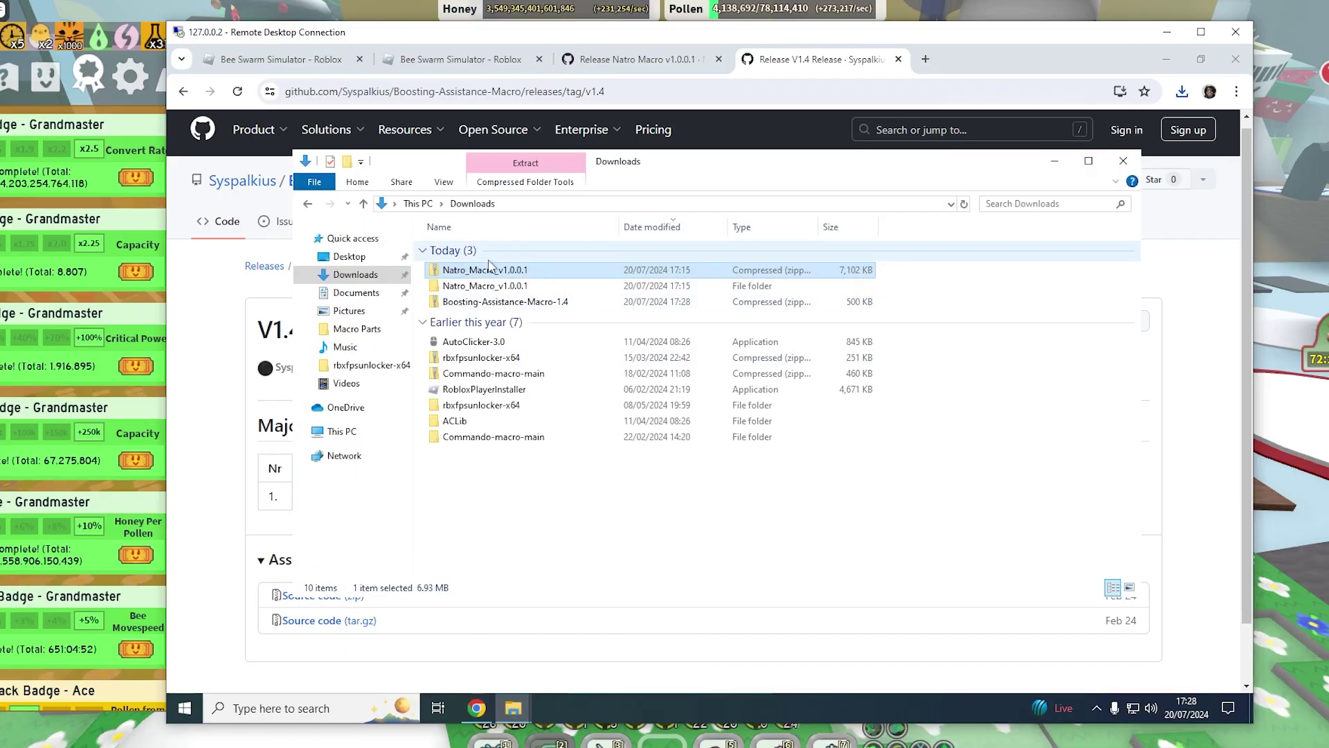
pyautogui.click(485, 302)
pyautogui.rightClick(515, 303)
pyautogui.click(550, 349)
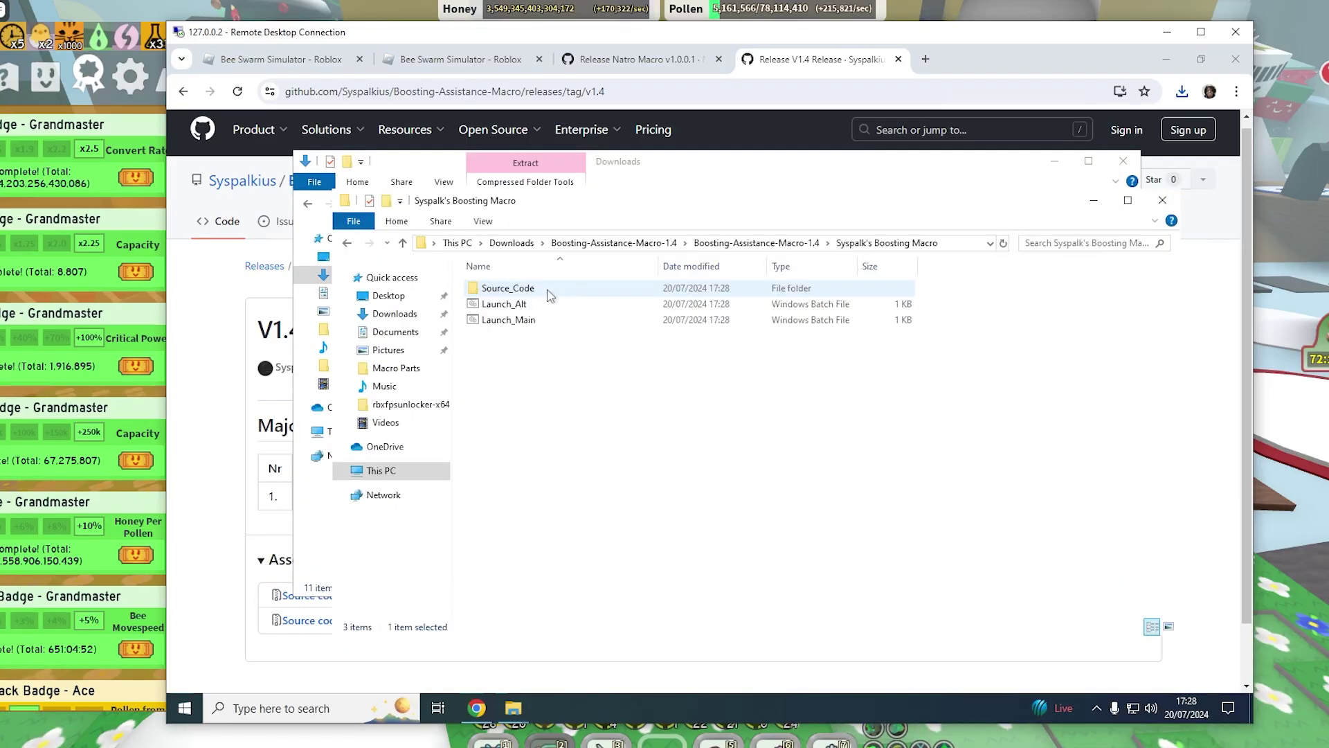
# - Run the Launch_Main script, allowing it through the unrecognised-app warning
pyautogui.click(535, 322)
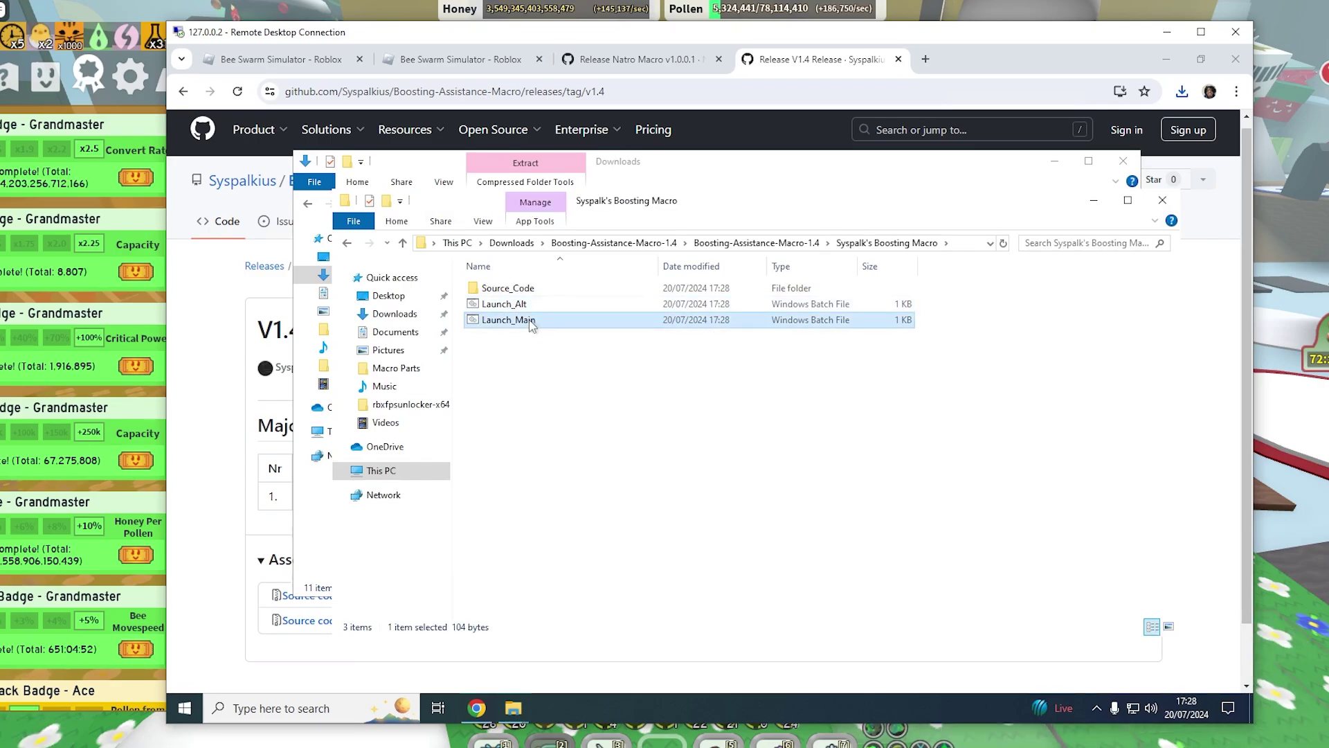
pyautogui.click(529, 309)
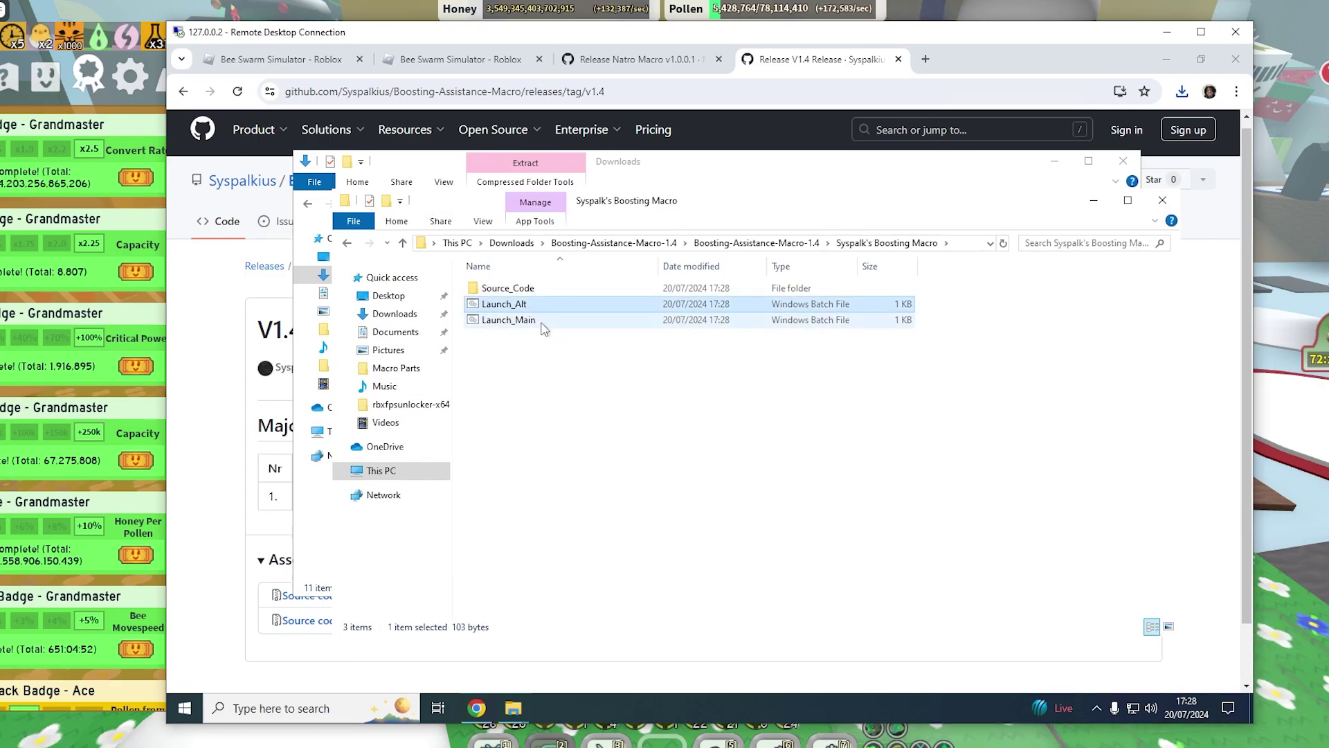
pyautogui.click(540, 322)
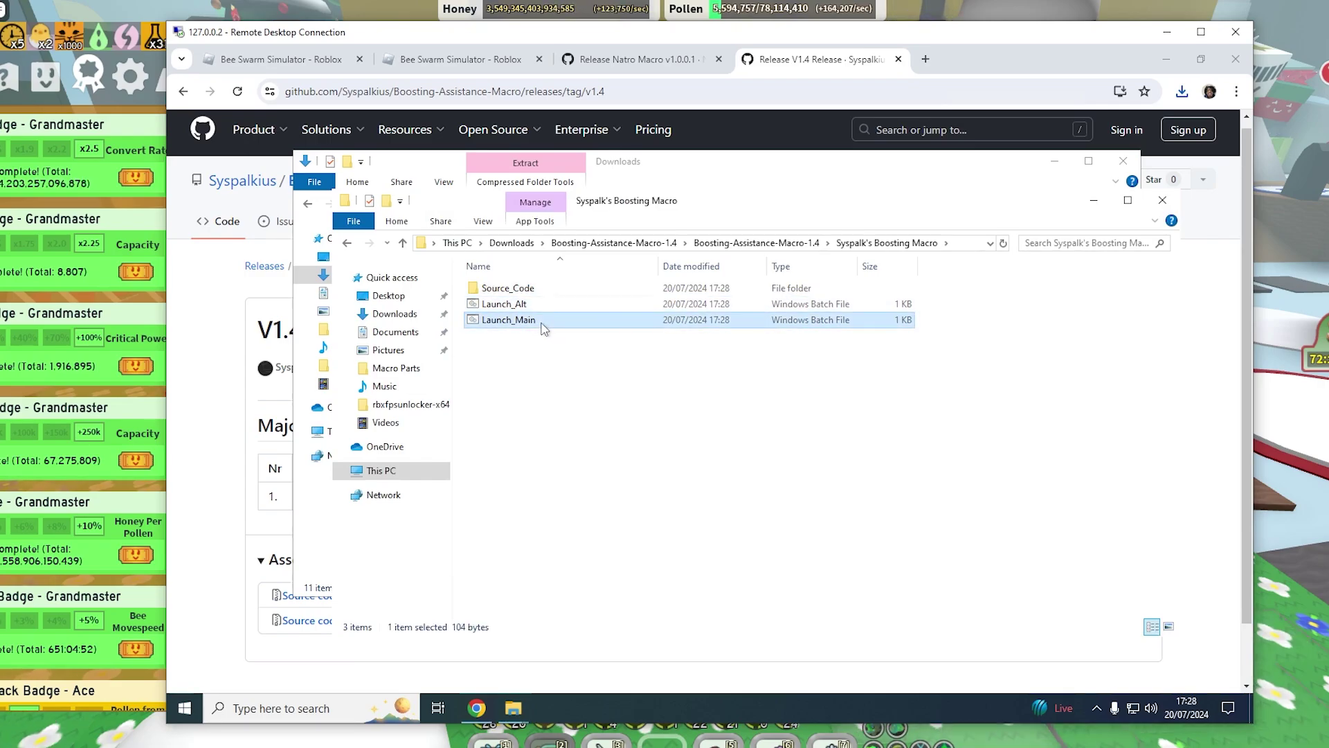
pyautogui.doubleClick(544, 321)
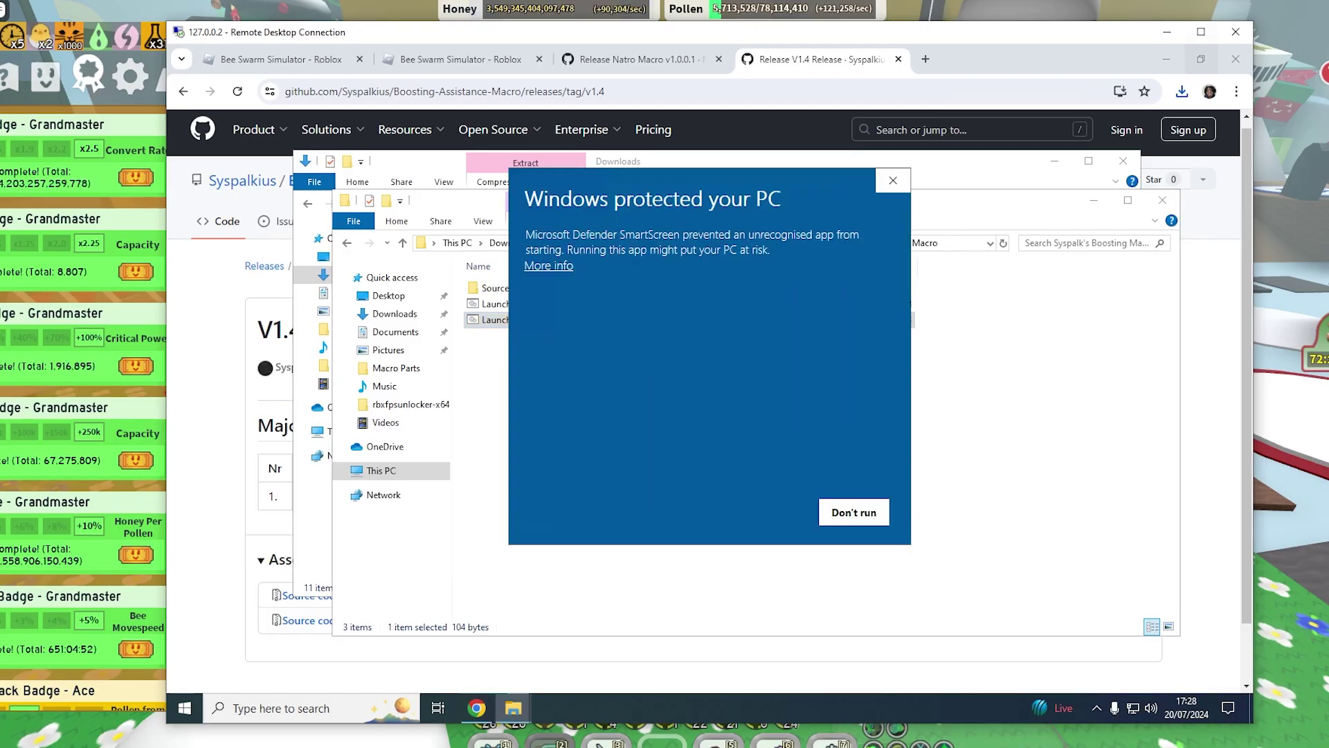
pyautogui.click(548, 265)
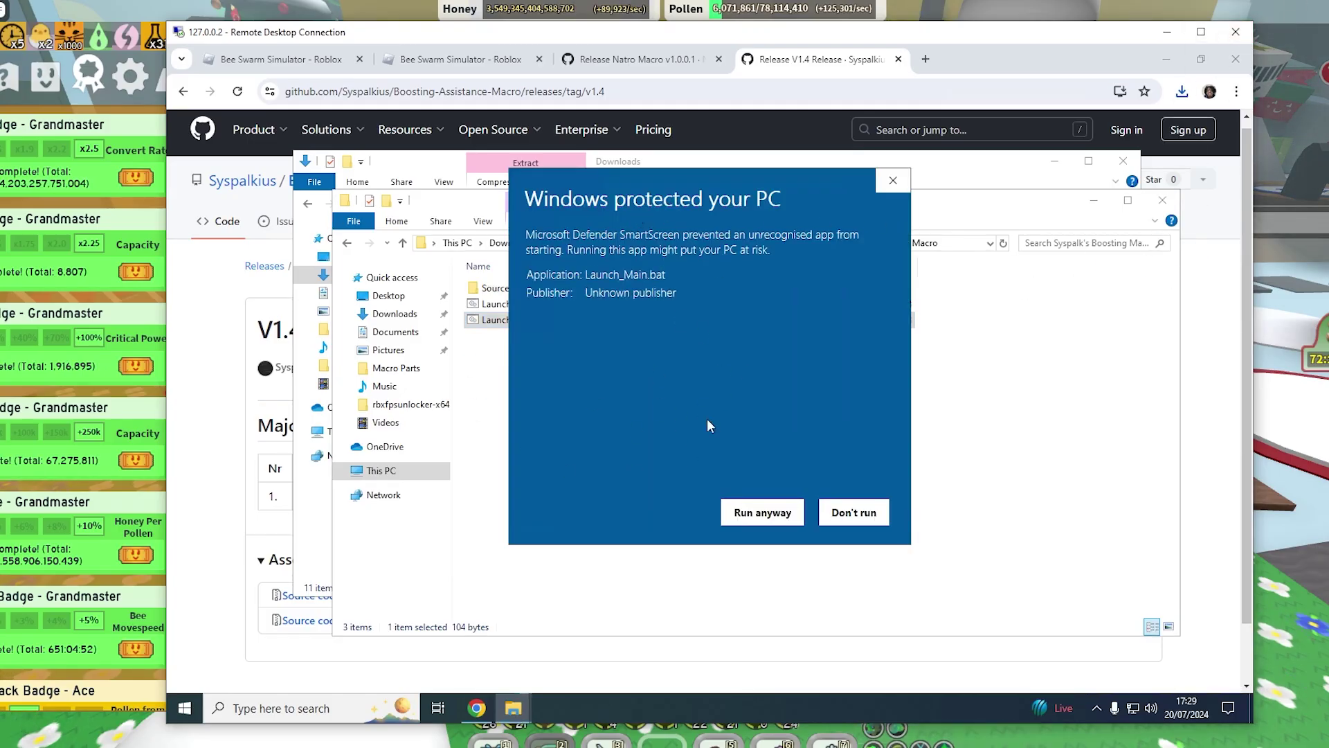
pyautogui.click(752, 526)
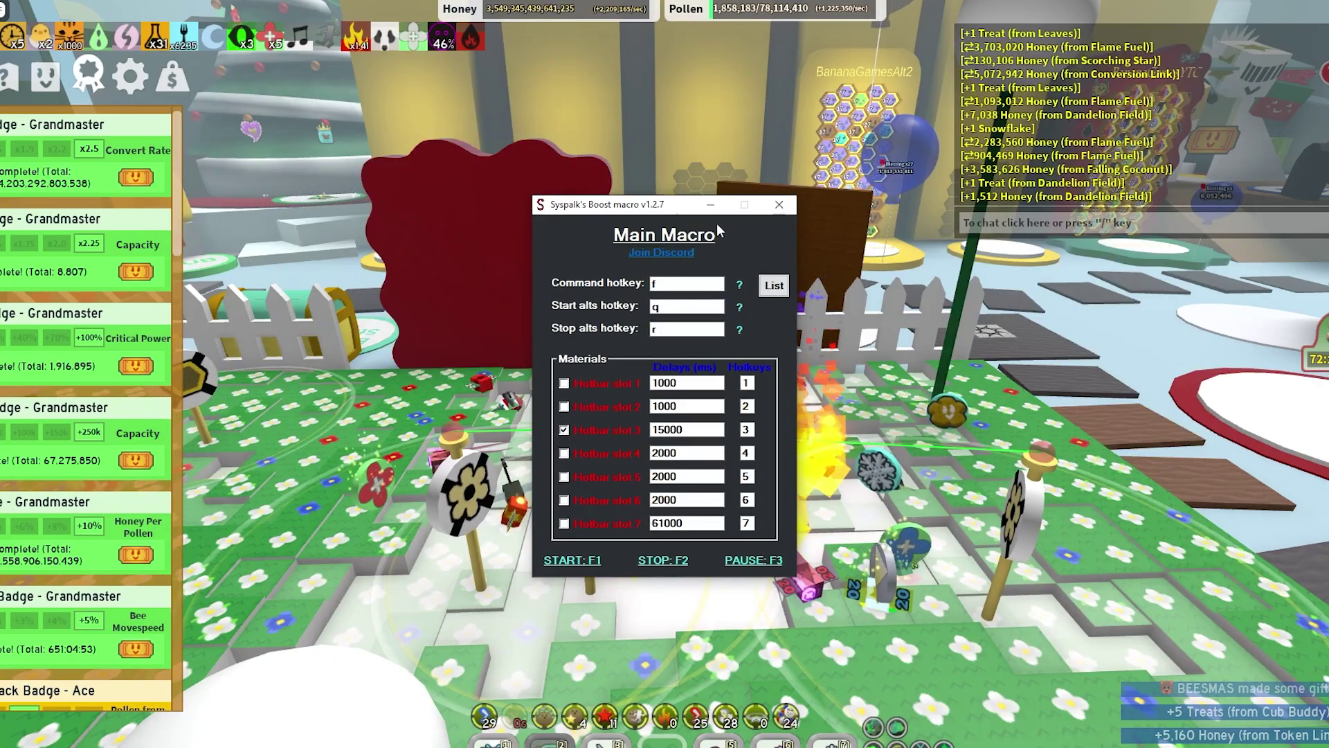
# - Give hotbar slot 3 a 15000 ms delay and start boosting with F1, moving the window aside
pyautogui.moveTo(716, 223)
pyautogui.mouseDown()
pyautogui.moveTo(931, 233)
pyautogui.moveTo(879, 242)
pyautogui.mouseUp()
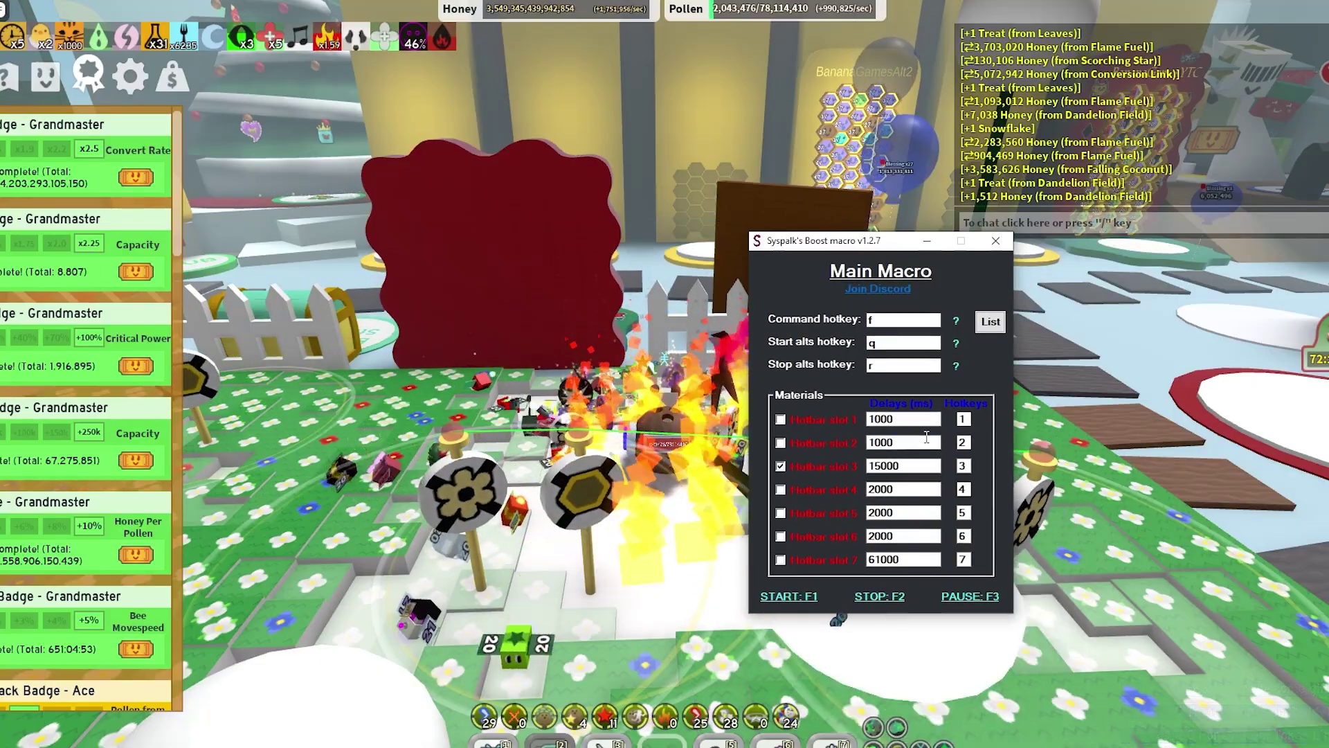
pyautogui.doubleClick(866, 467)
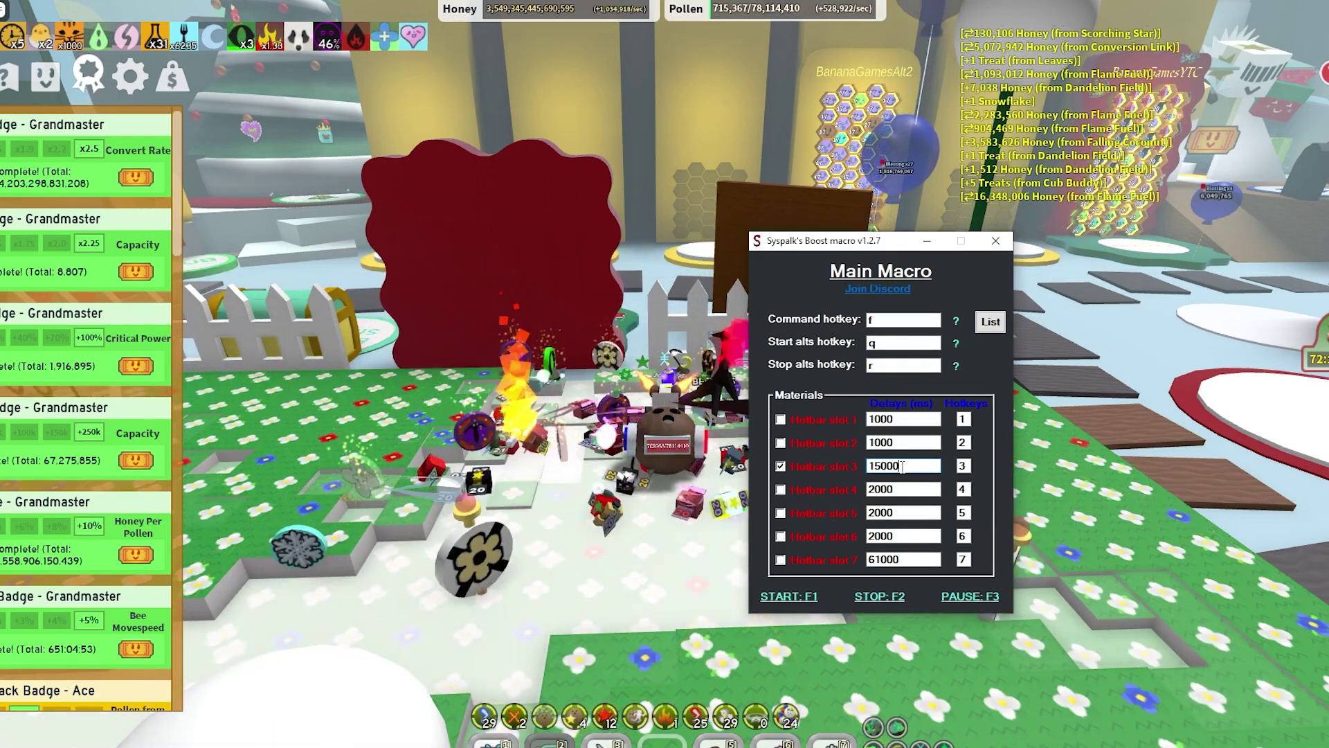
pyautogui.press('F1')
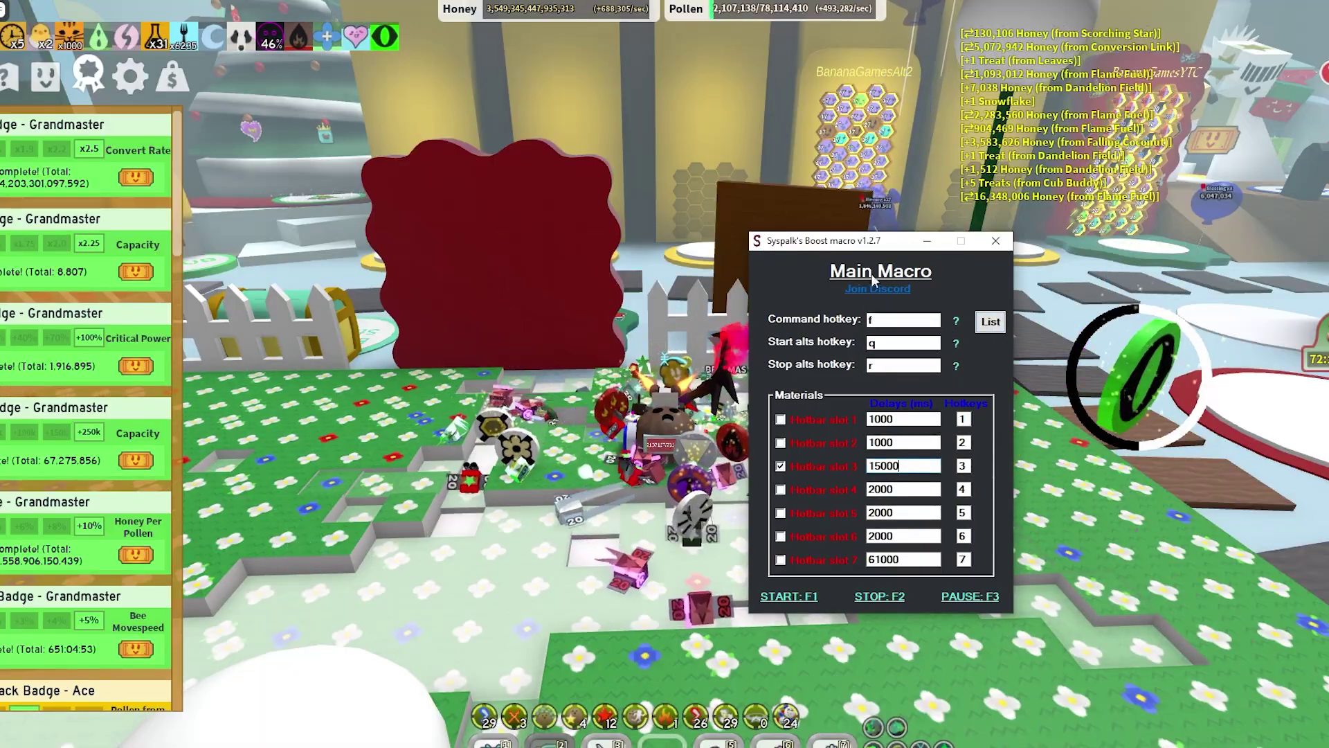
pyautogui.moveTo(840, 247)
pyautogui.mouseDown()
pyautogui.moveTo(1122, 286)
pyautogui.moveTo(1073, 304)
pyautogui.moveTo(1177, 247)
pyautogui.moveTo(1034, 252)
pyautogui.moveTo(1015, 312)
pyautogui.mouseUp()
# - Start the boost macro with F1, then hide the badge panel while boosts activate
pyautogui.press('F1')
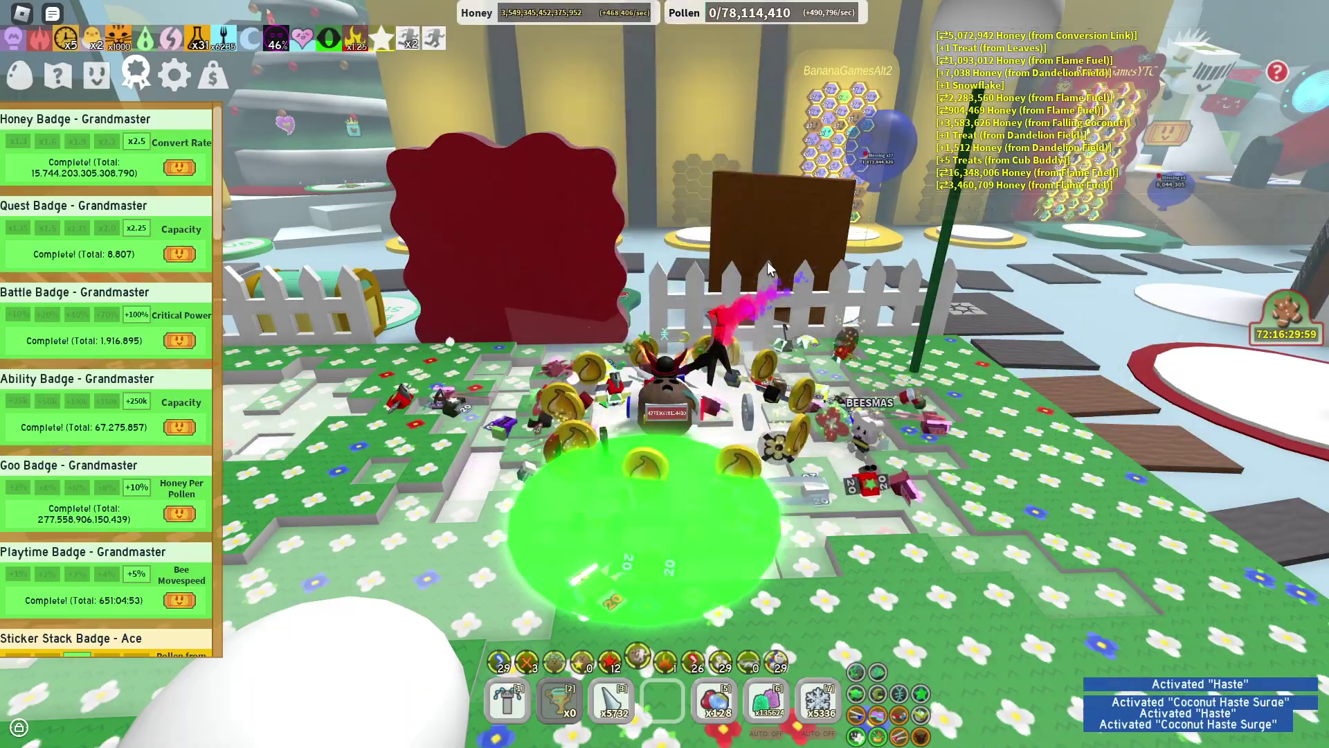
pyautogui.press('Return')
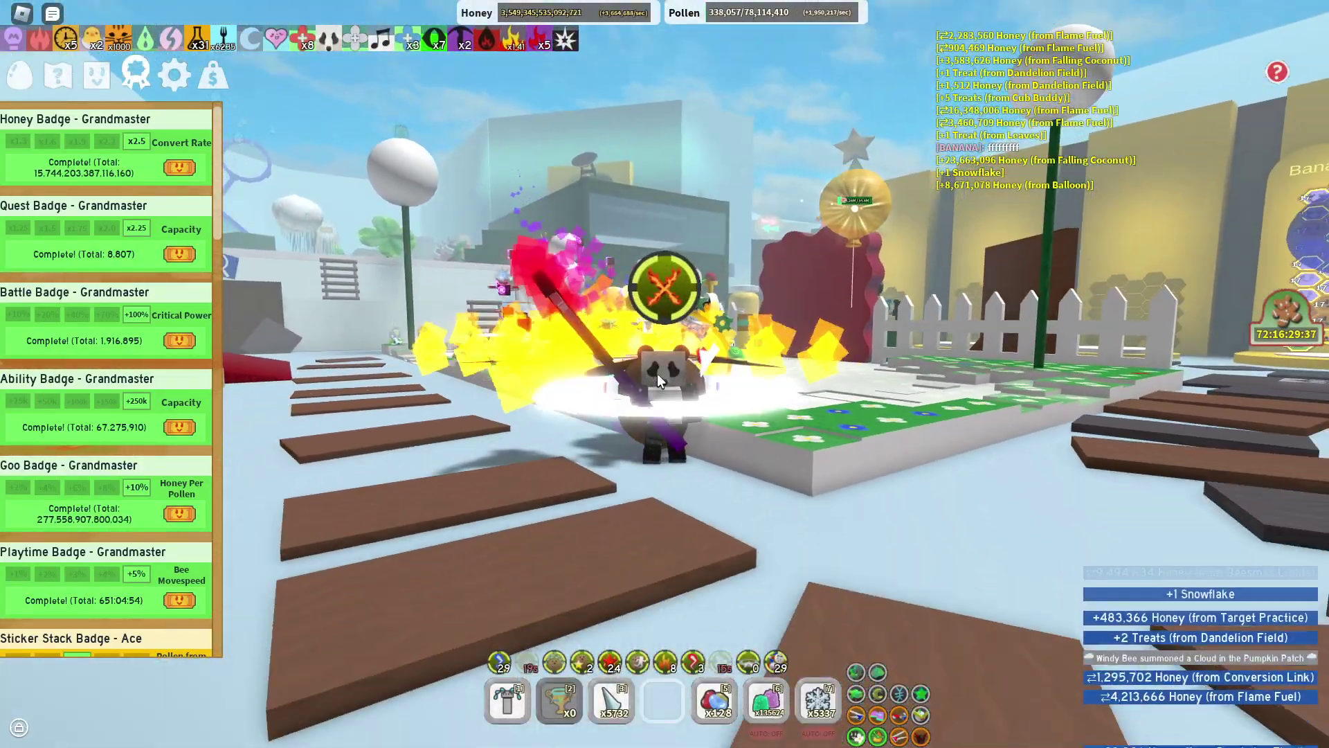
pyautogui.click(135, 75)
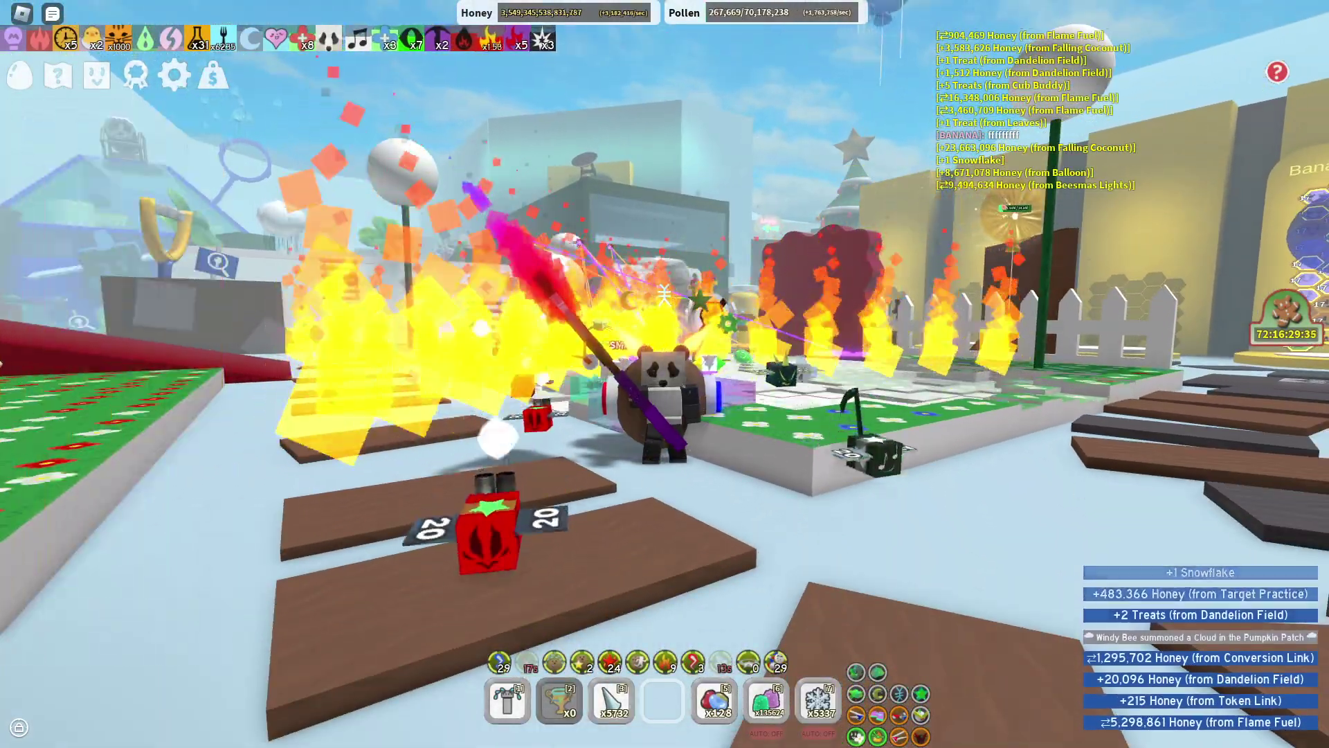